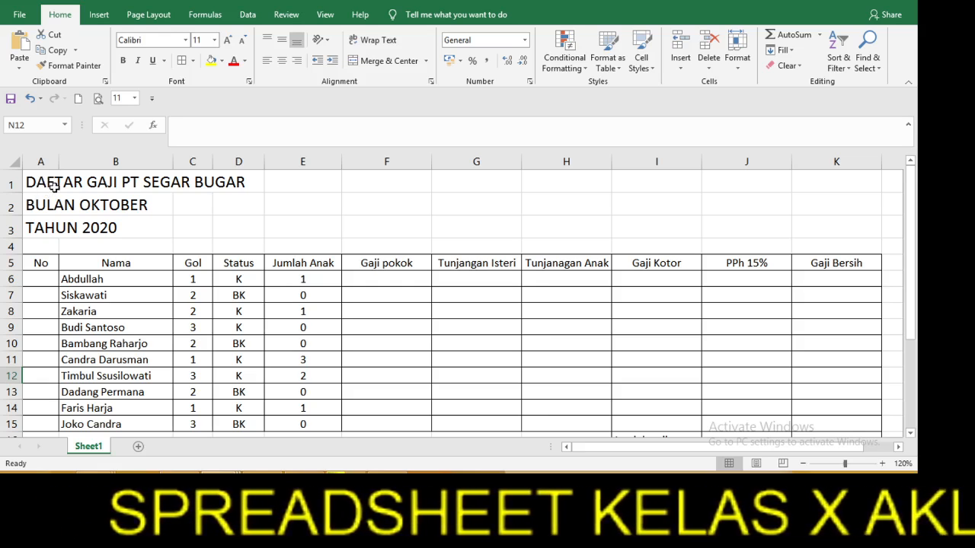
# Align the three title lines in A1:K3 horizontally with Center Across Selection and vertically with Center
pyautogui.moveTo(39, 185); pyautogui.dragTo(805, 219)
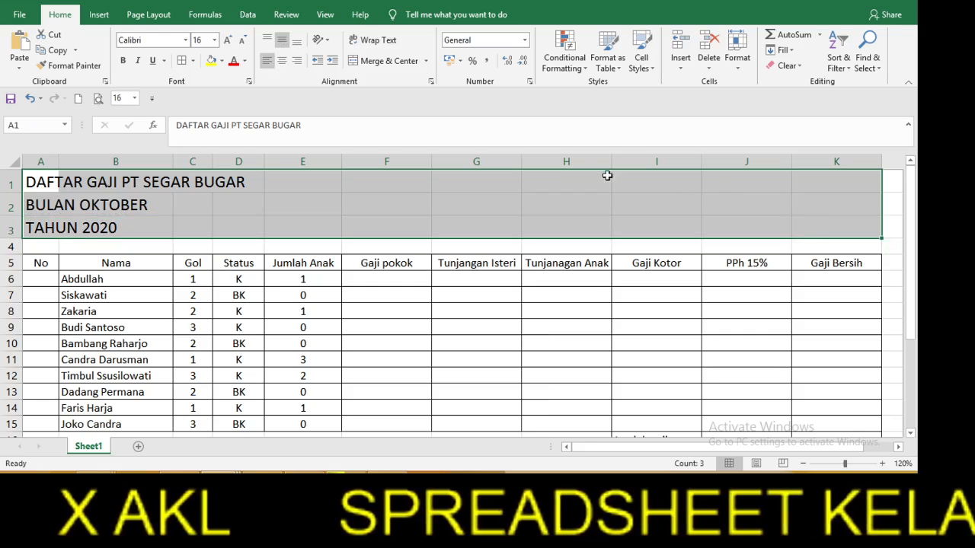
pyautogui.click(431, 84)
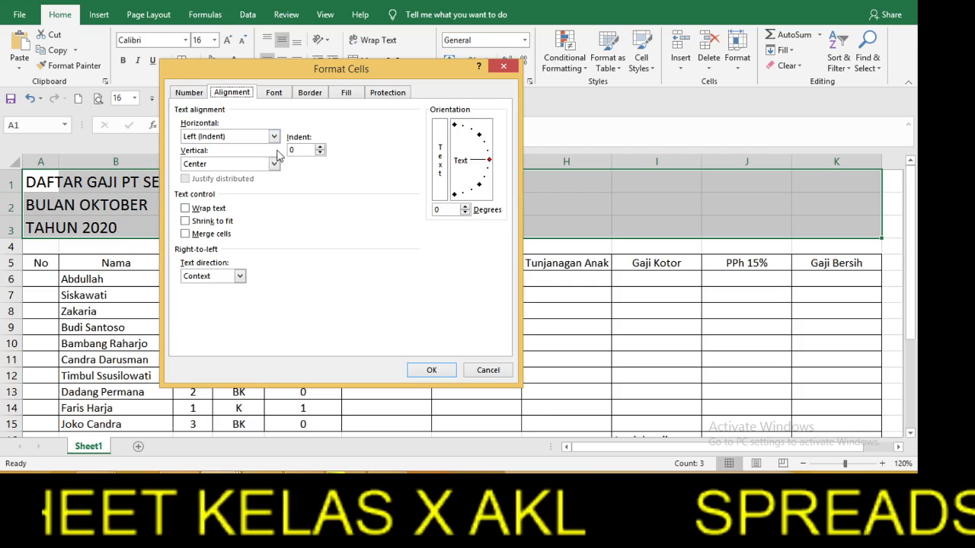
pyautogui.click(273, 139)
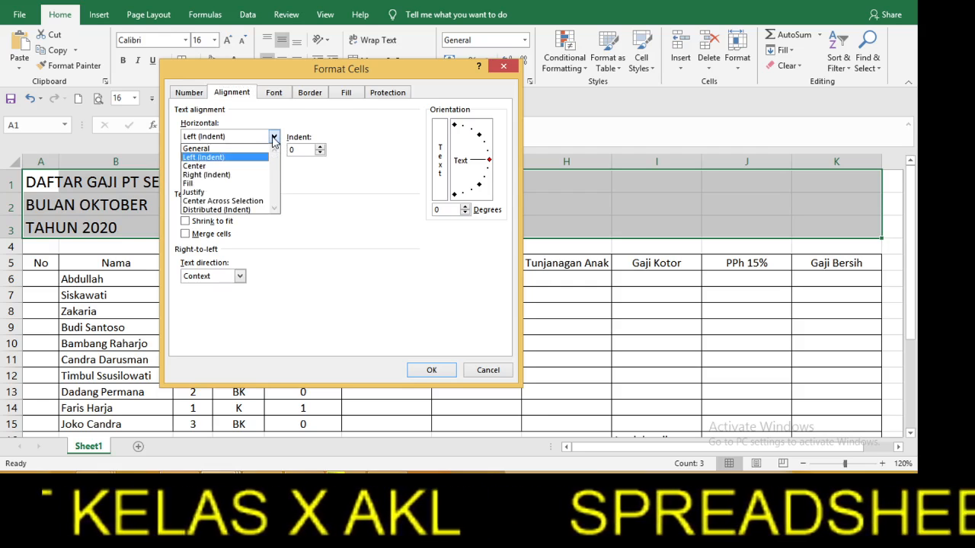
pyautogui.click(249, 201)
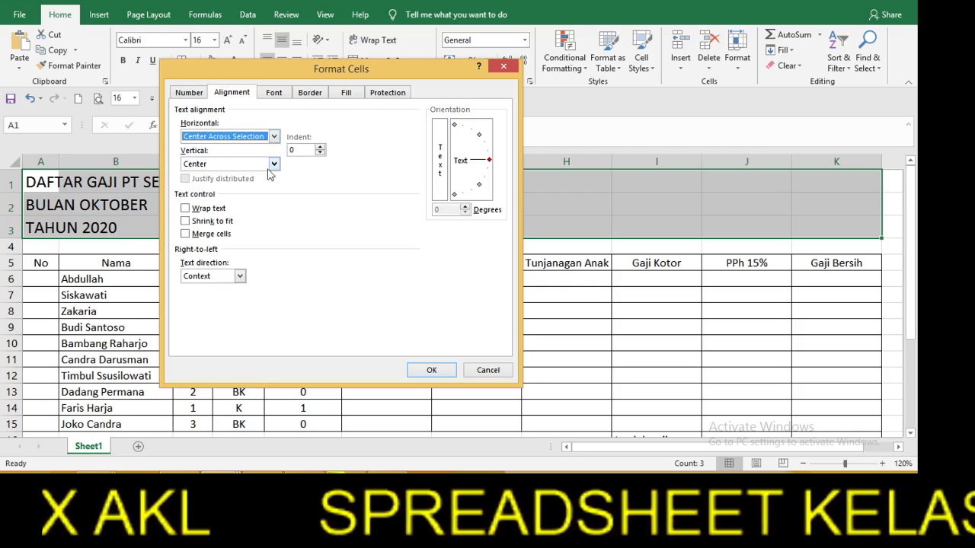
pyautogui.click(273, 166)
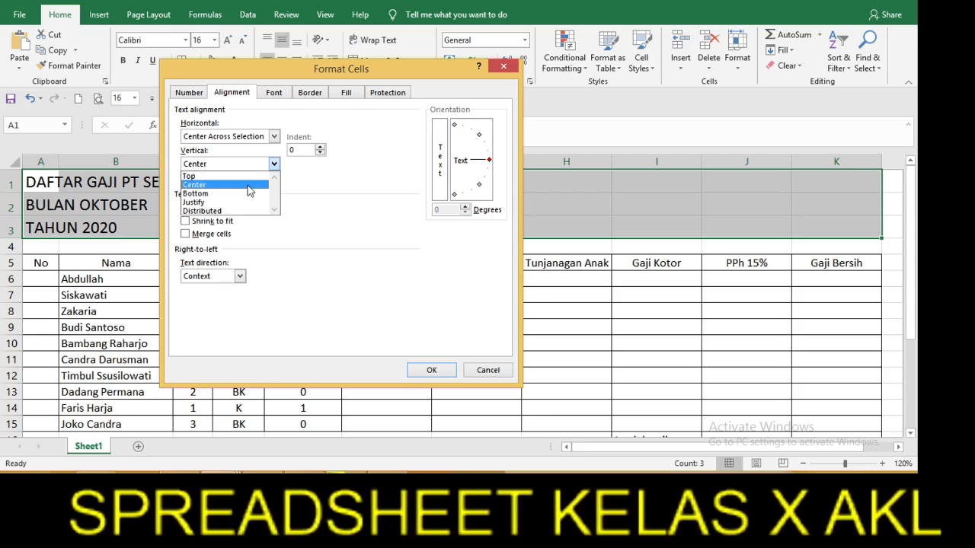
pyautogui.click(249, 185)
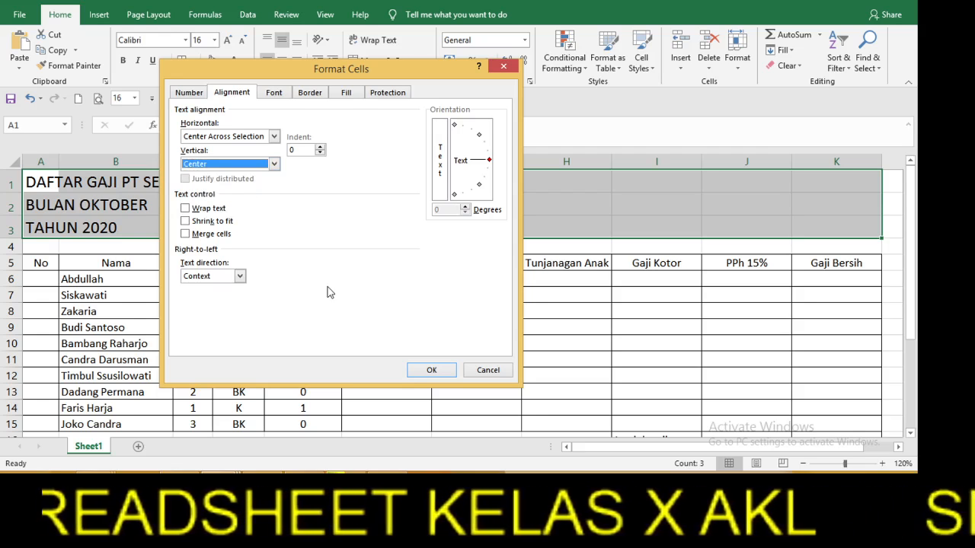
pyautogui.click(415, 371)
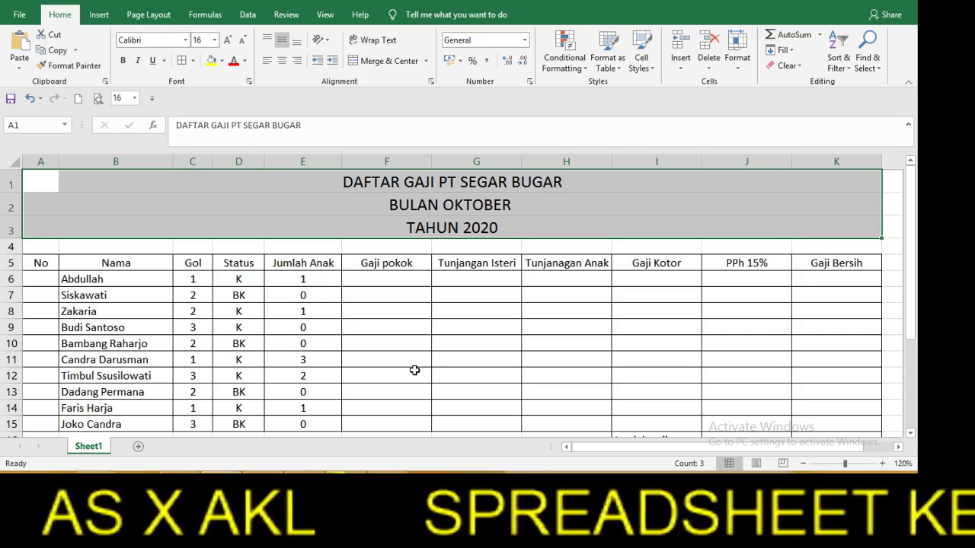
# Number the employee rows in the No column from 1 to 10 by entering 1 and 2 and filling the series down to A15
pyautogui.click(43, 281)
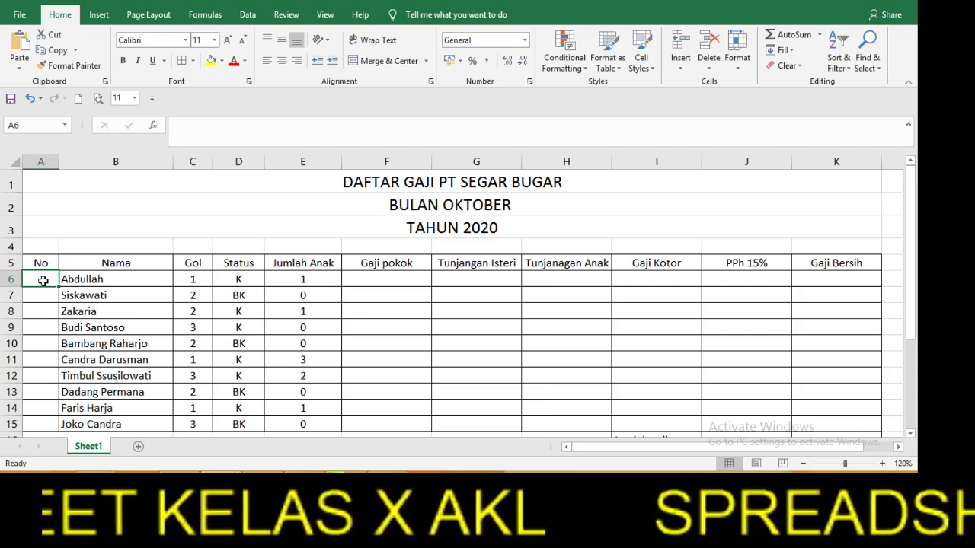
pyautogui.write('1')
pyautogui.press('Return')
pyautogui.write('2')
pyautogui.press('Return')
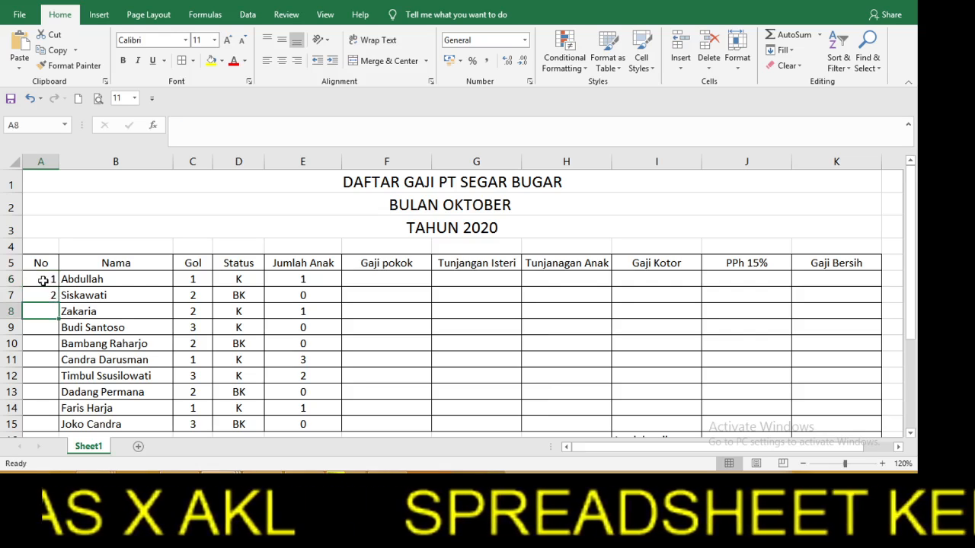
pyautogui.moveTo(43, 281); pyautogui.dragTo(43, 288)
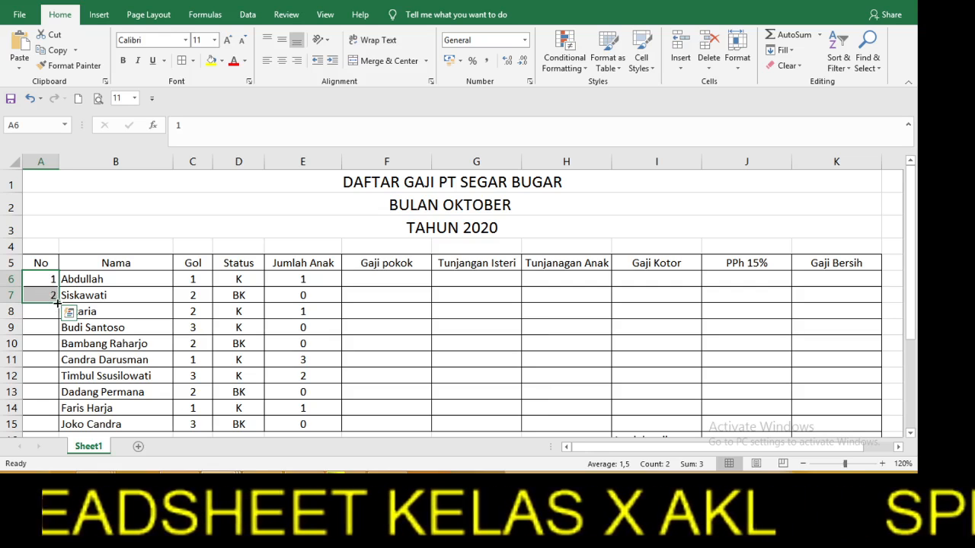
pyautogui.moveTo(57, 303); pyautogui.dragTo(49, 389)
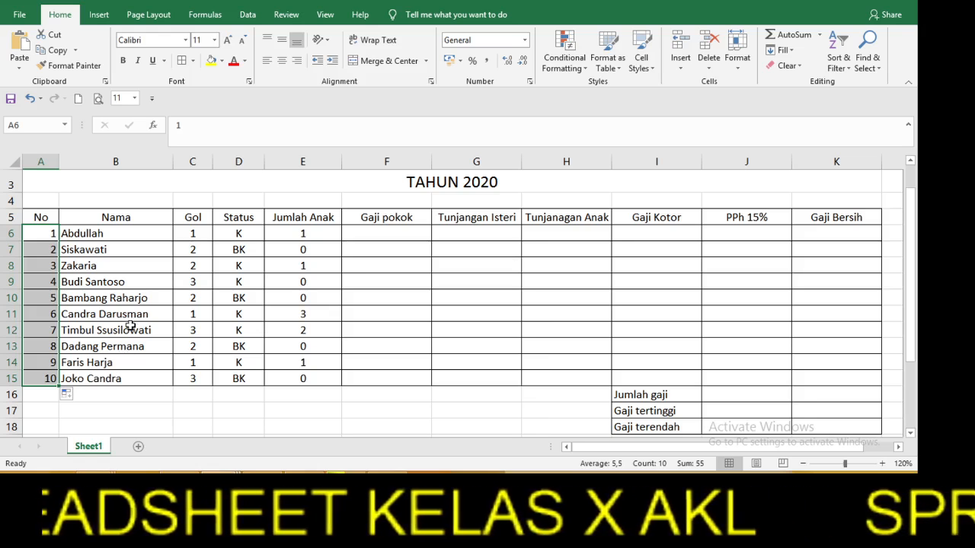
# Sort the employee rows A6:F15 by the Nama column on cell values, in A to Z order
pyautogui.moveTo(52, 231); pyautogui.dragTo(378, 374)
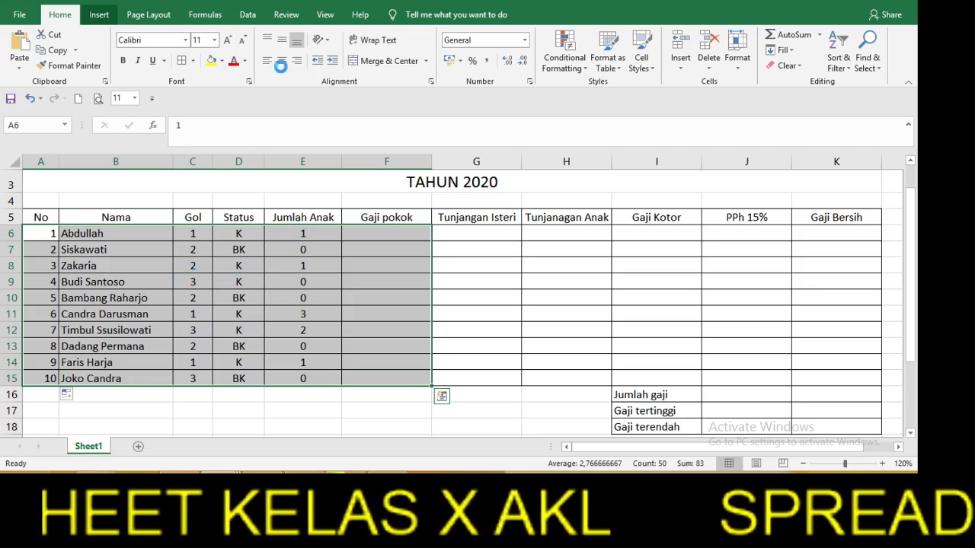
pyautogui.click(249, 15)
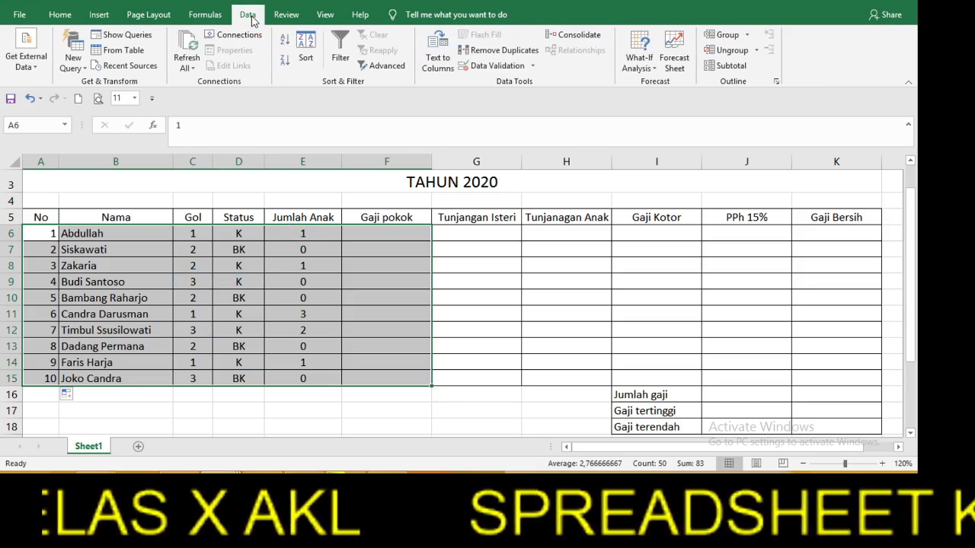
pyautogui.click(306, 47)
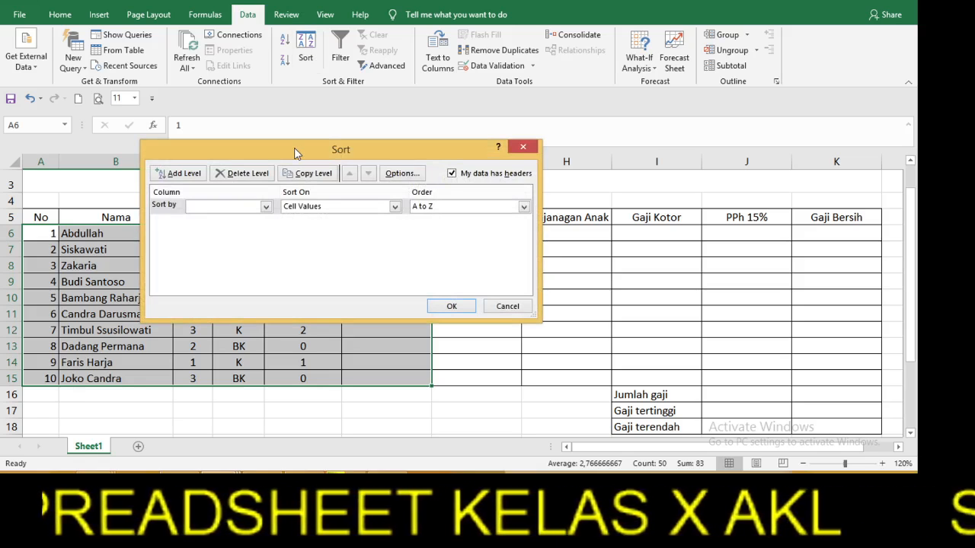
pyautogui.click(266, 207)
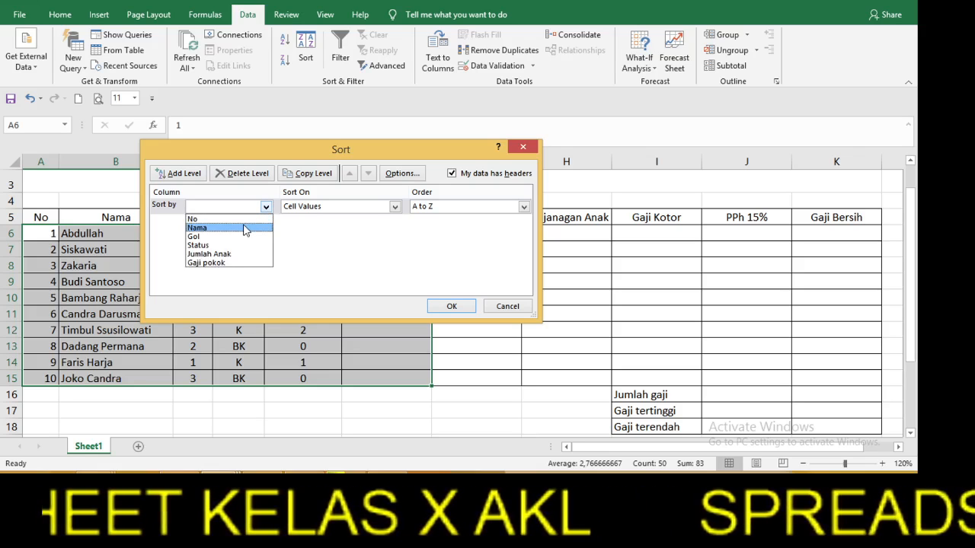
pyautogui.click(244, 228)
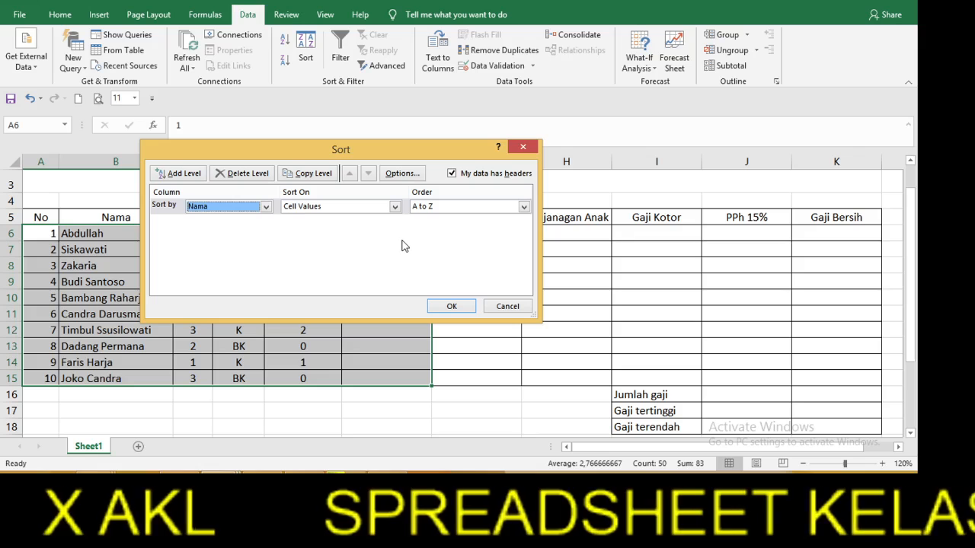
pyautogui.click(450, 307)
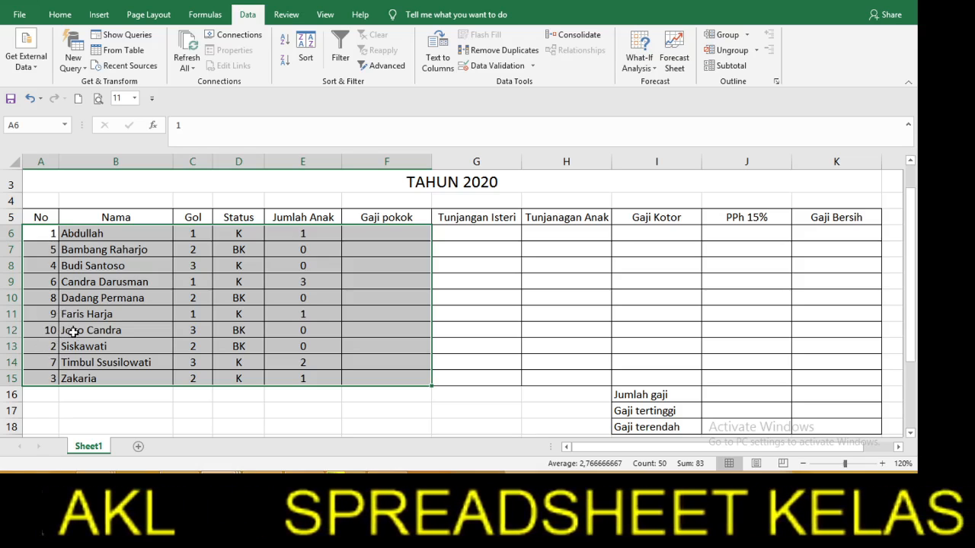
# Renumber the sorted rows in the No column by entering 2 in A7 and filling the series from A6:A7 down to 10 in A15
pyautogui.click(44, 235)
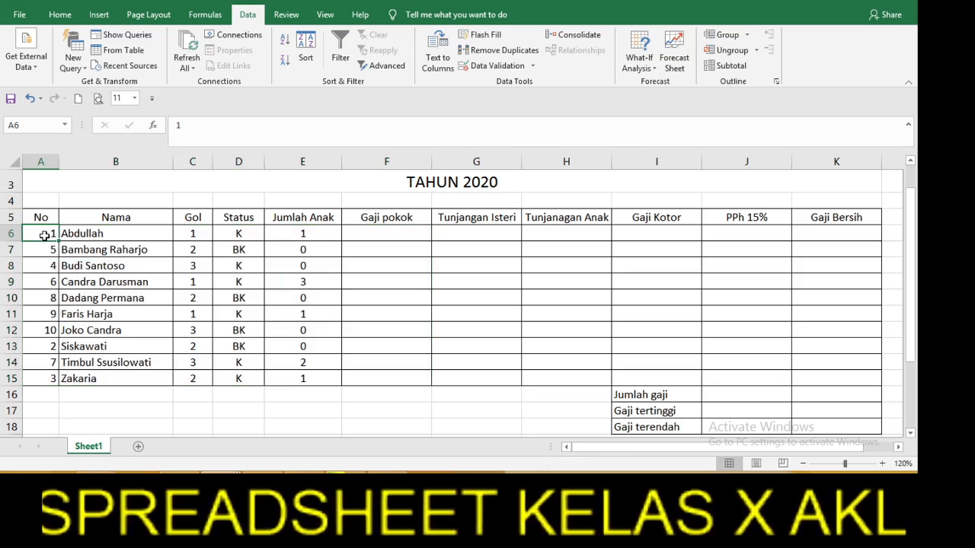
pyautogui.press('Down')
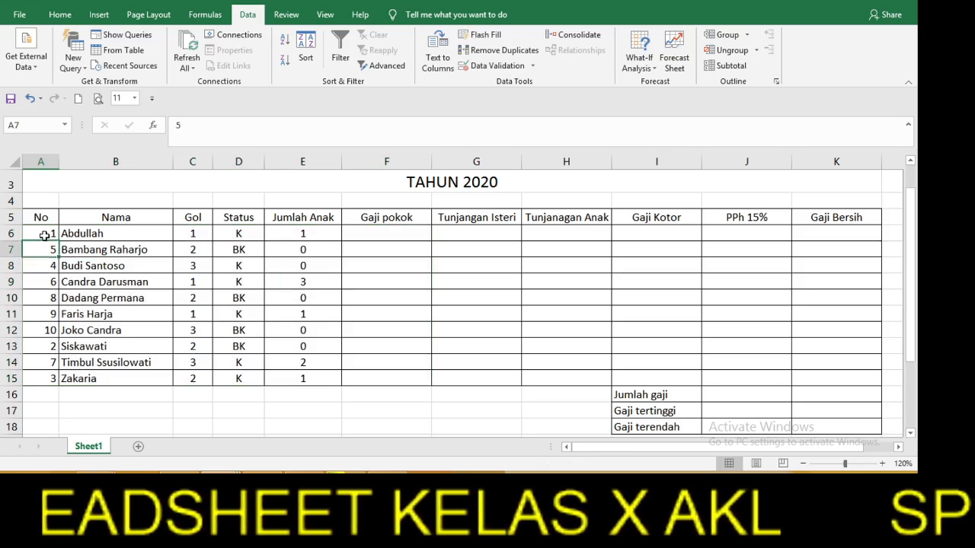
pyautogui.write('2')
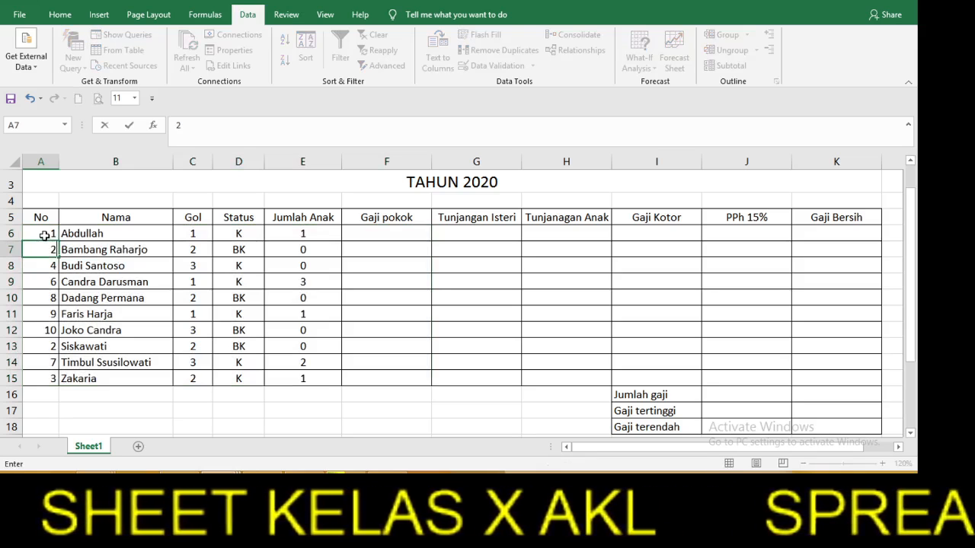
pyautogui.press('Return')
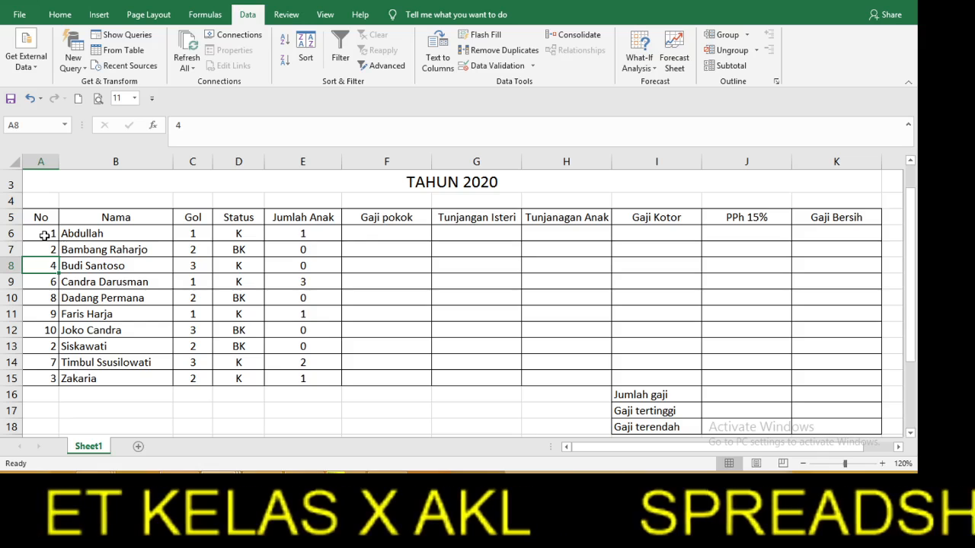
pyautogui.moveTo(45, 236); pyautogui.dragTo(58, 384)
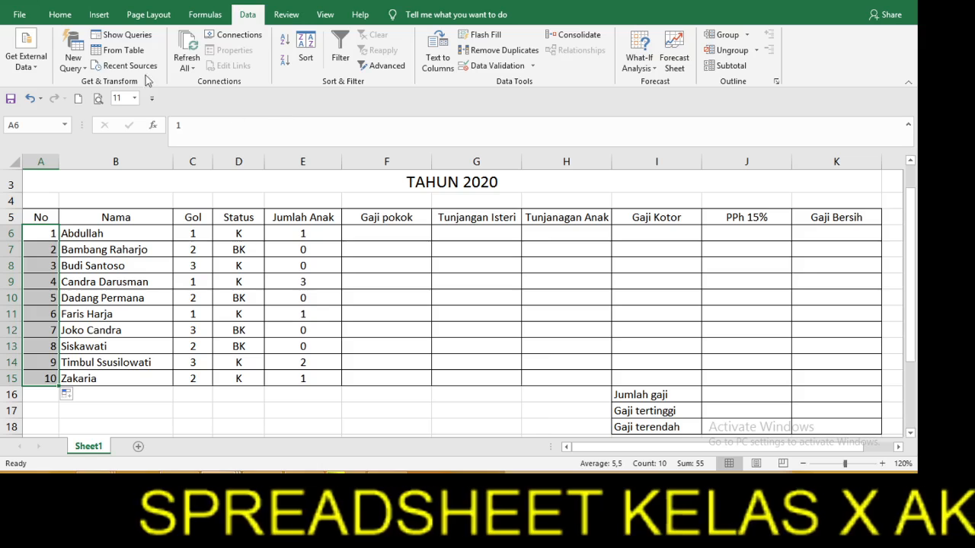
# Center the row numbers in A6:A15 horizontally
pyautogui.click(61, 15)
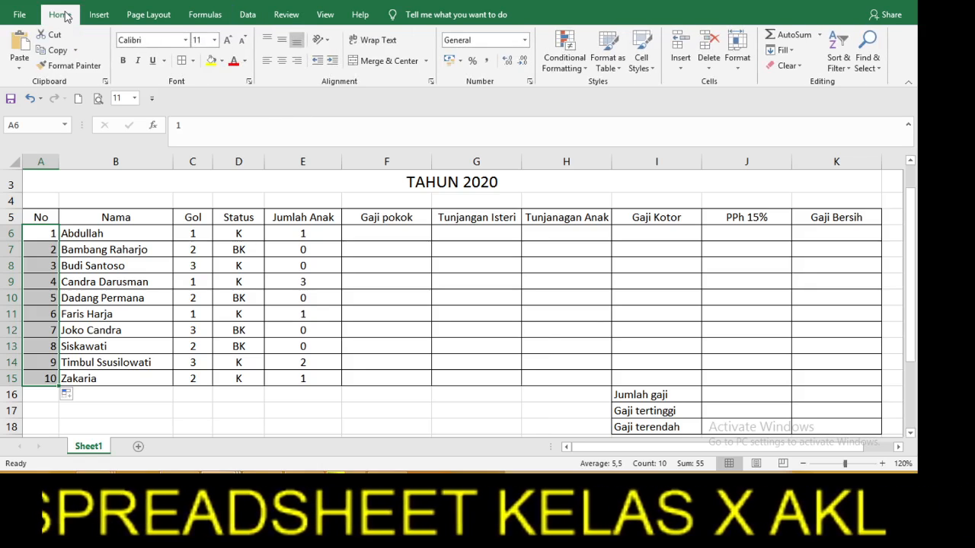
pyautogui.click(282, 61)
pyautogui.click(371, 271)
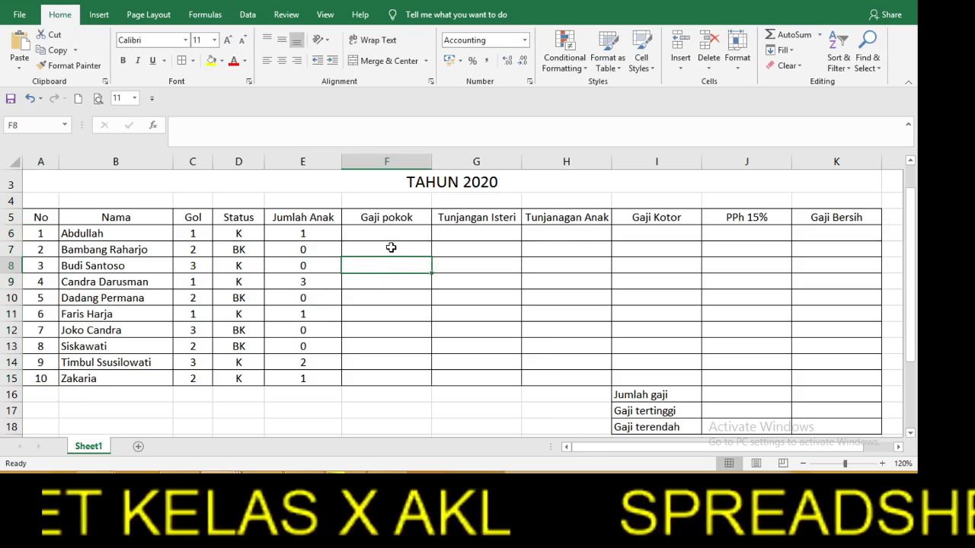
# Wrap the text of the header row A5:K5 and narrow the Jumlah Anak column so its header takes two lines
pyautogui.moveTo(41, 217); pyautogui.dragTo(816, 213)
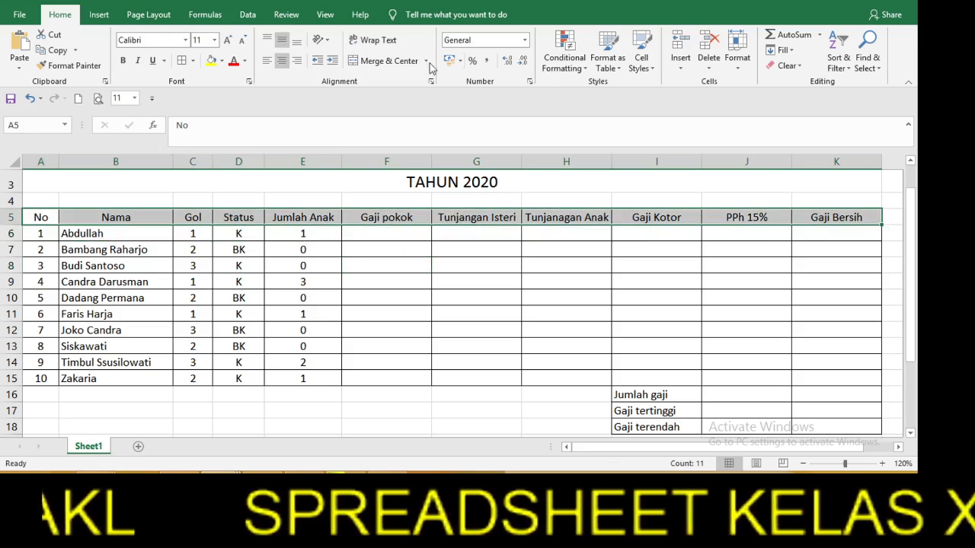
pyautogui.click(373, 42)
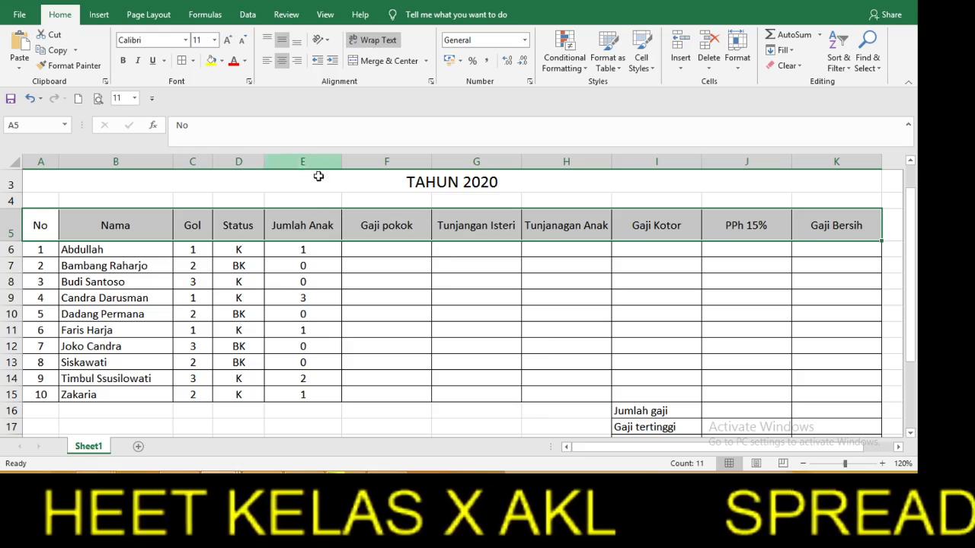
pyautogui.moveTo(342, 163); pyautogui.dragTo(306, 173)
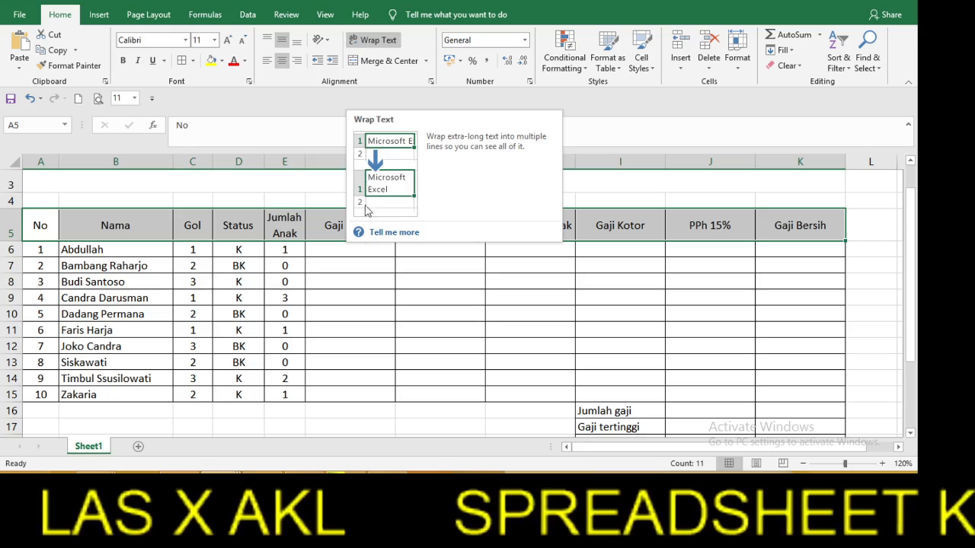
pyautogui.click(361, 302)
# Narrow columns F to K together to an equal width so the Tunjanagan Anak header takes two lines
pyautogui.moveTo(350, 161); pyautogui.dragTo(797, 177)
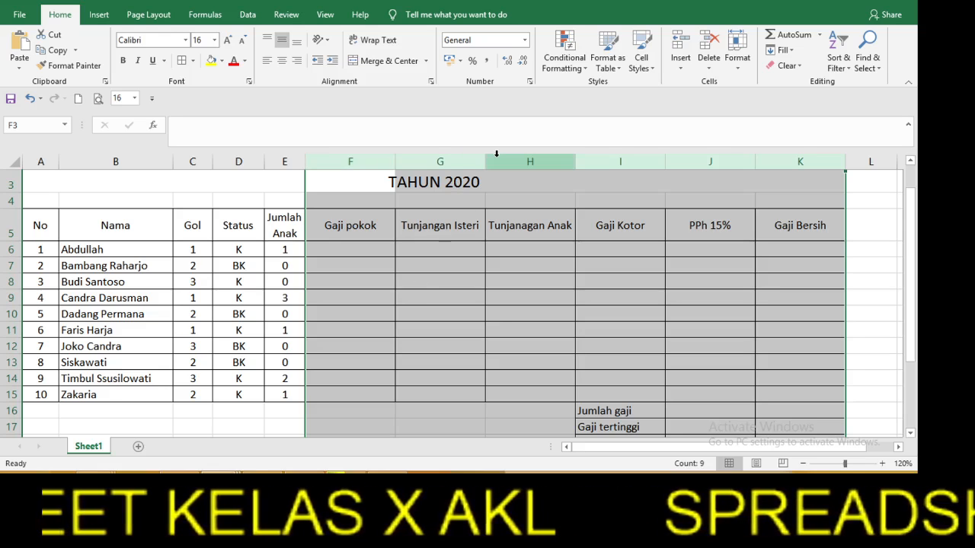
pyautogui.moveTo(484, 161); pyautogui.dragTo(478, 162)
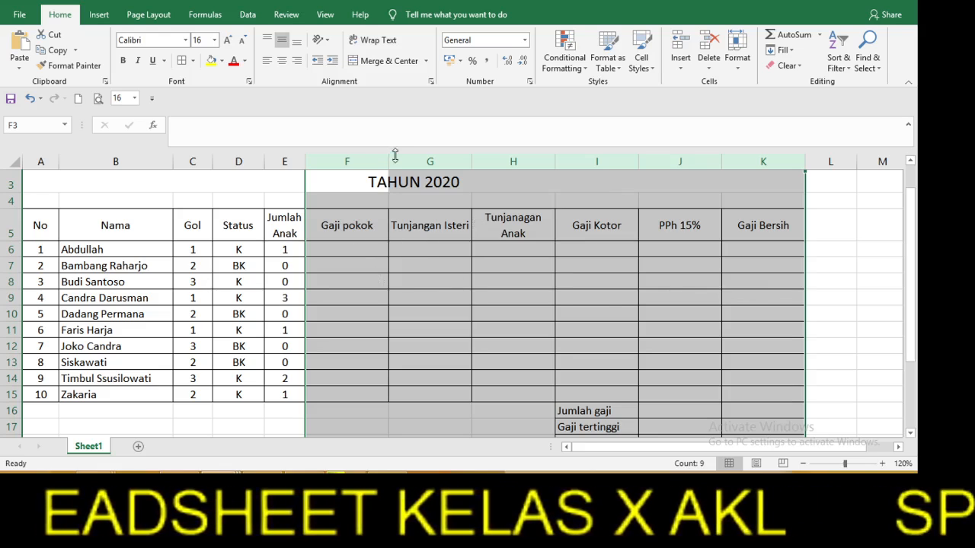
pyautogui.click(586, 315)
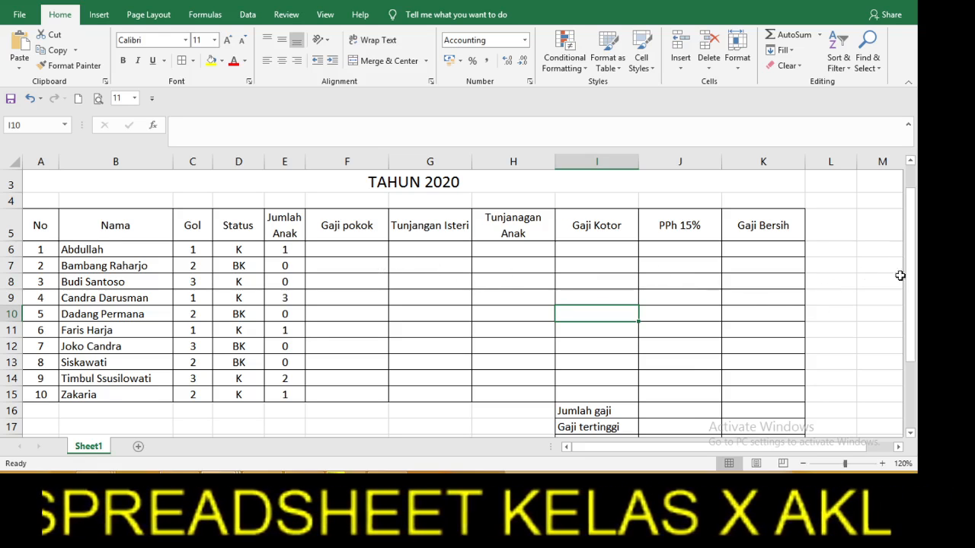
# Start the Gaji pokok formula in F6 with an IF that returns 30000000 when C6=1
pyautogui.moveTo(909, 274); pyautogui.dragTo(914, 321)
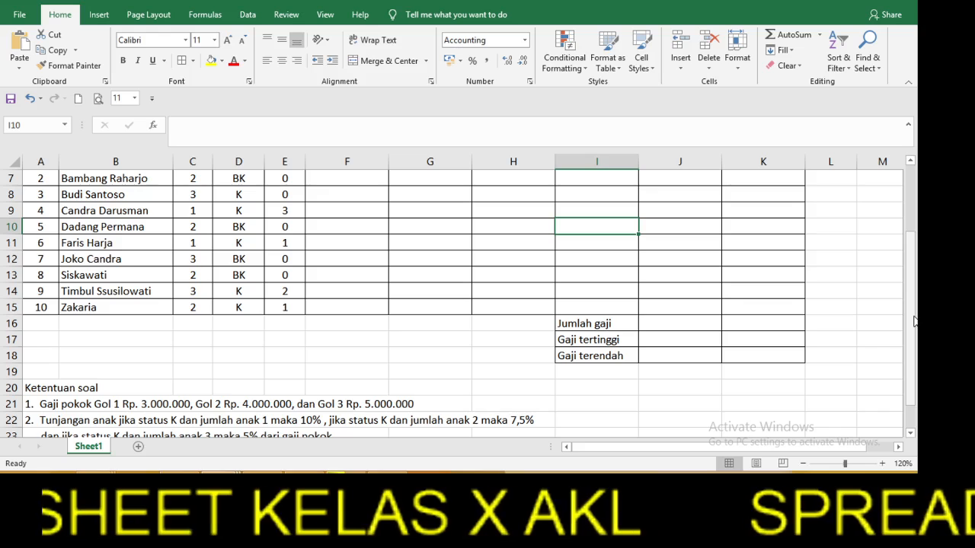
pyautogui.press('super+c')
pyautogui.press('Escape')
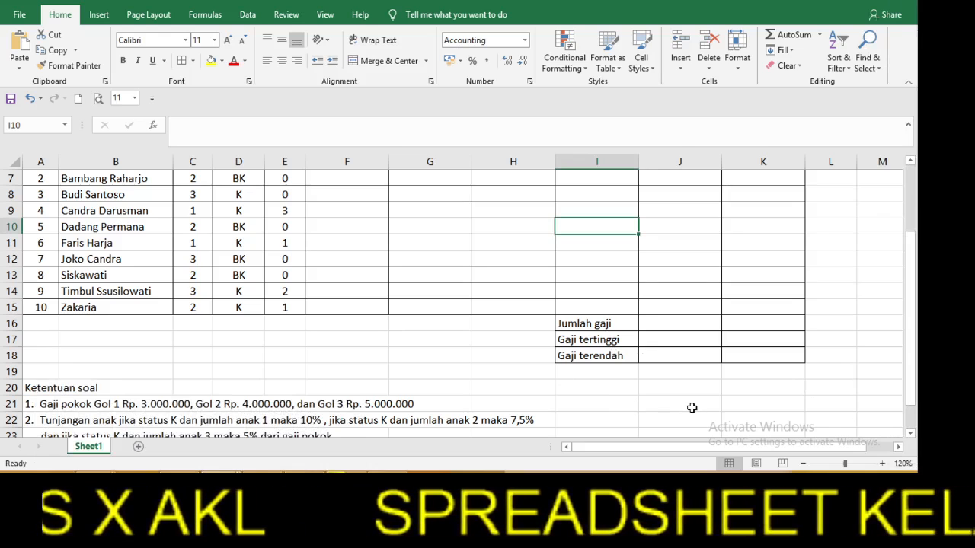
pyautogui.moveTo(909, 367); pyautogui.dragTo(910, 338)
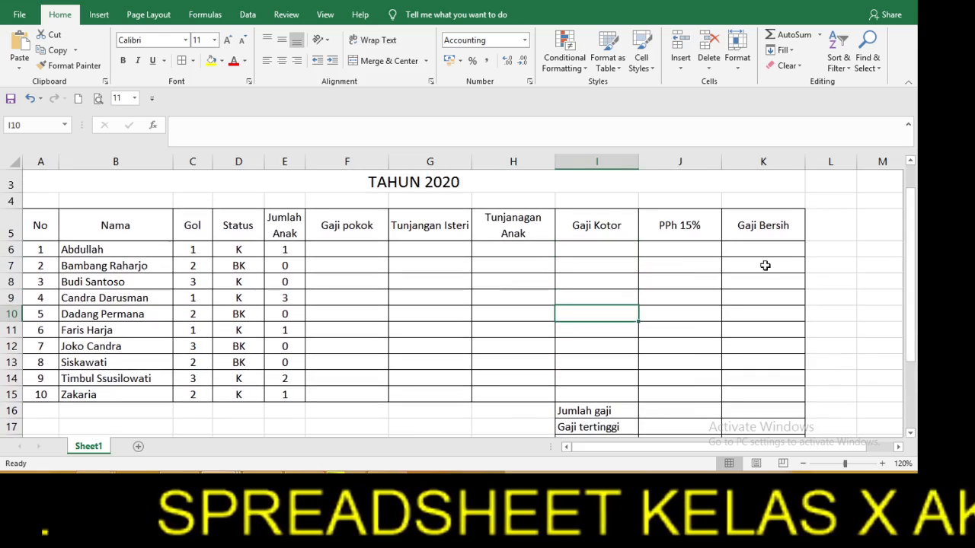
pyautogui.click(371, 250)
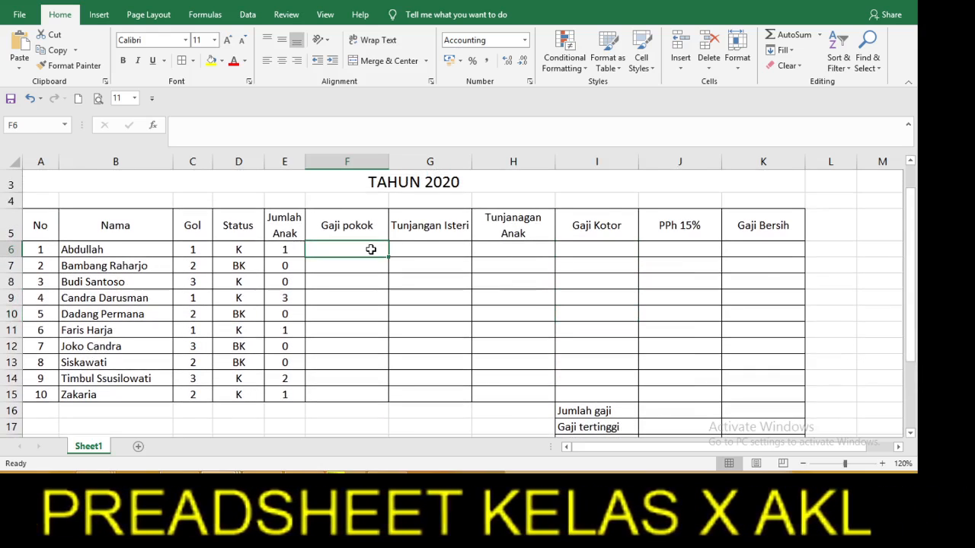
pyautogui.write('=I')
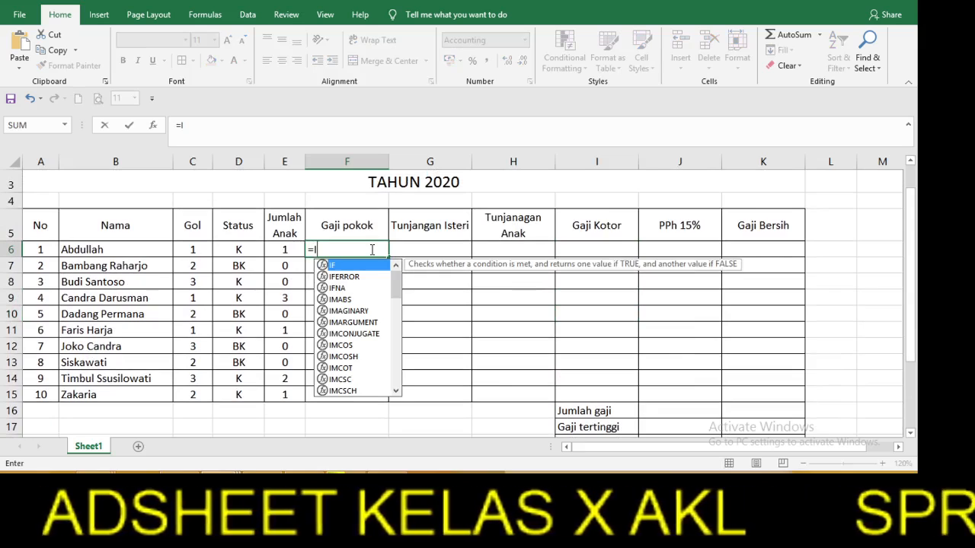
pyautogui.doubleClick(364, 266)
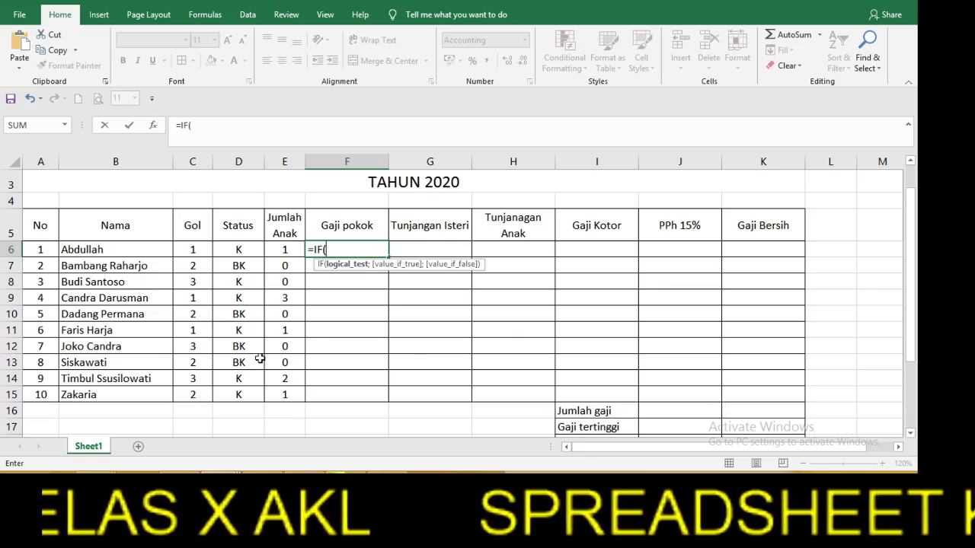
pyautogui.click(204, 250)
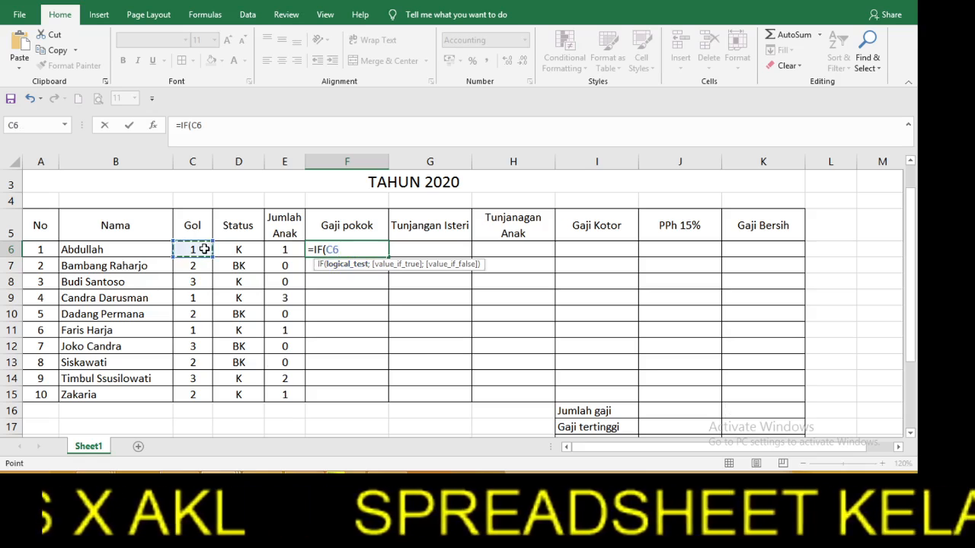
pyautogui.write('=')
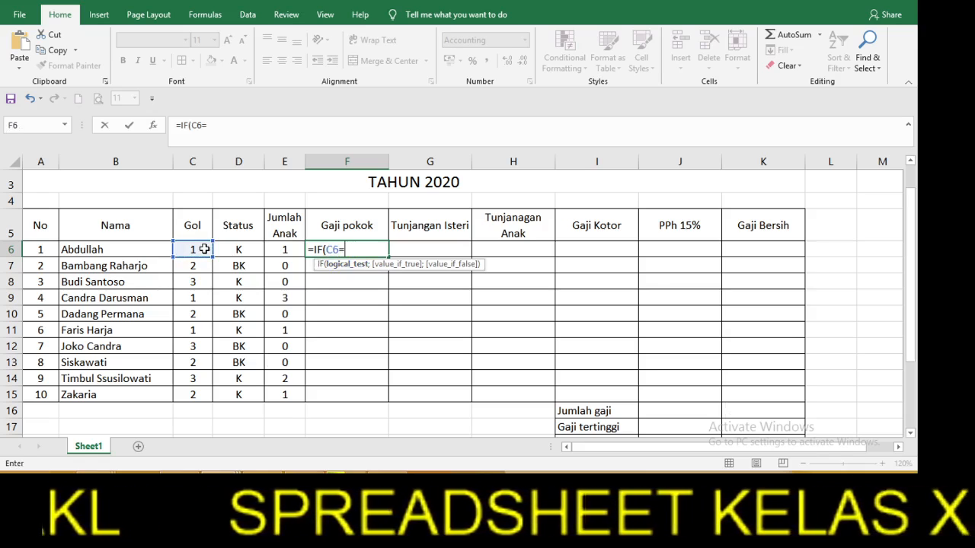
pyautogui.write('1')
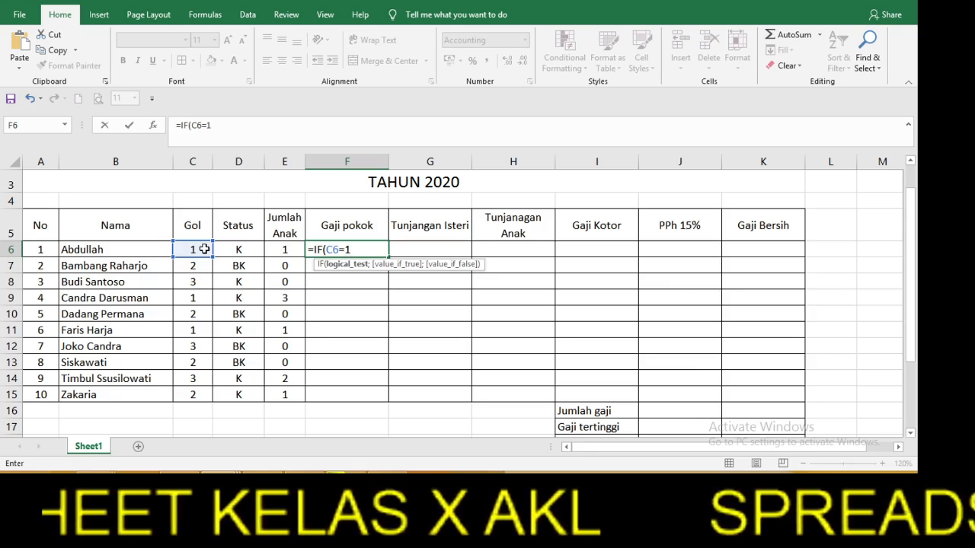
pyautogui.write(';')
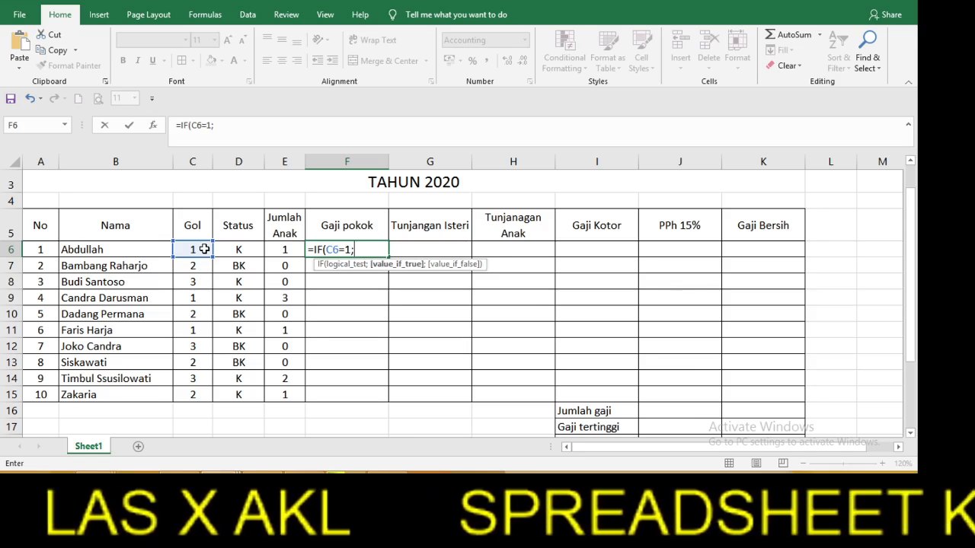
pyautogui.write('30')
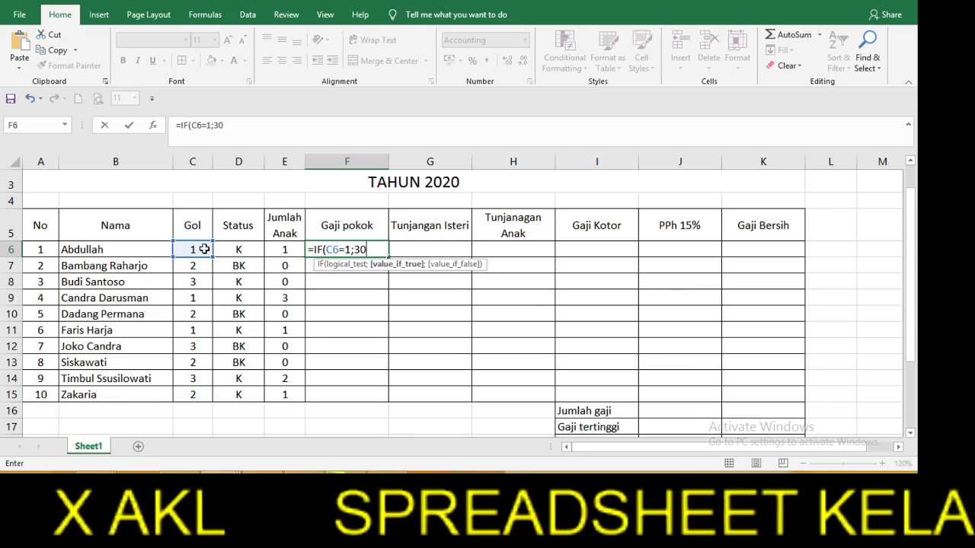
pyautogui.write('000000')
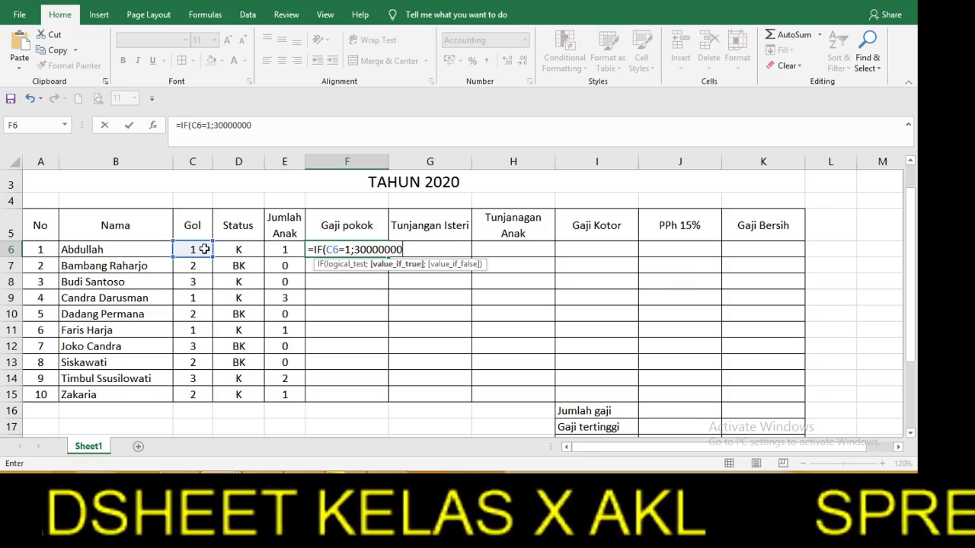
pyautogui.write(';')
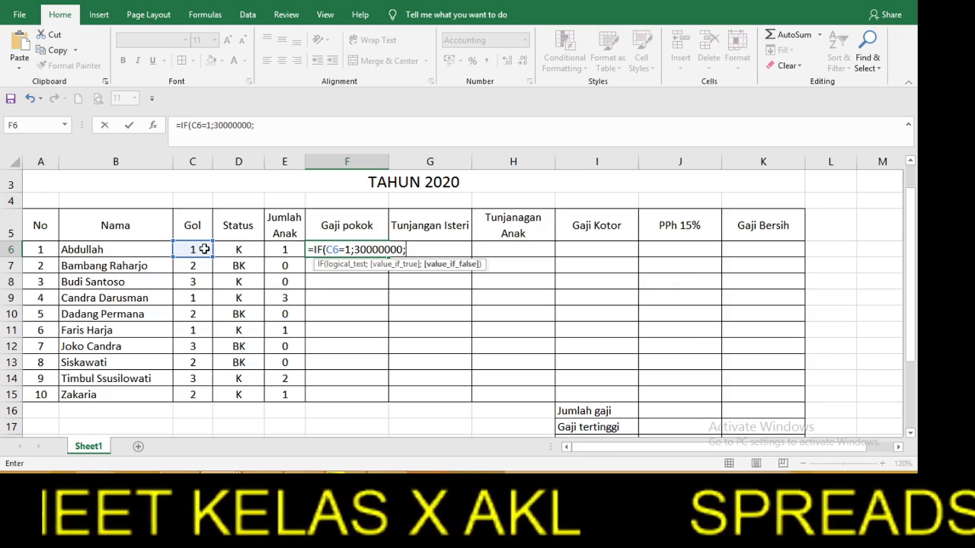
# Complete the F6 formula with a nested IF(C6=2;4000000;50000000) as the false value and enter it
pyautogui.write('I')
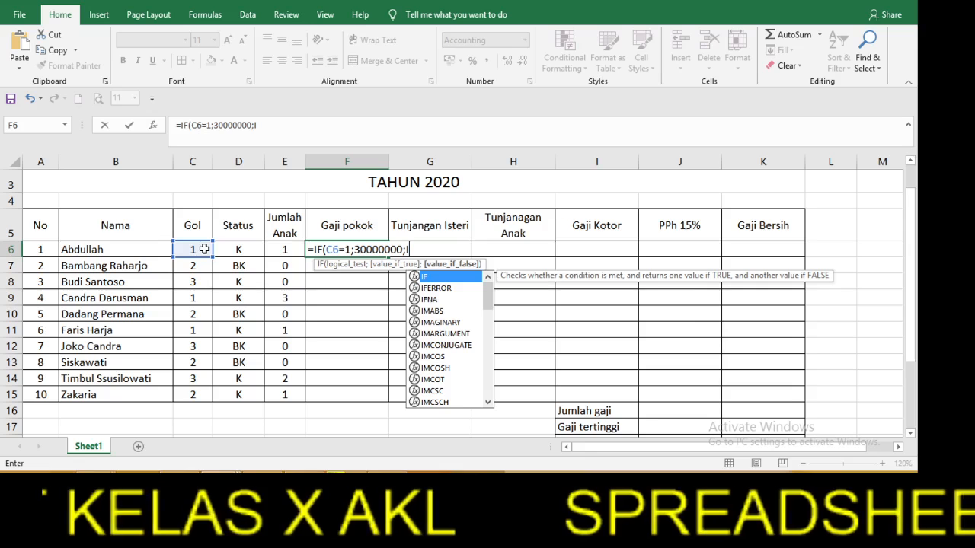
pyautogui.doubleClick(440, 277)
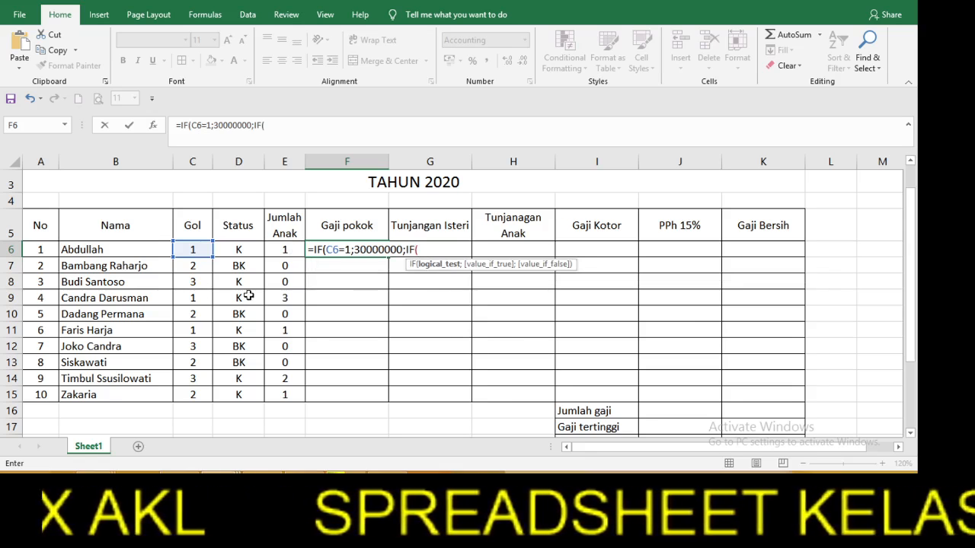
pyautogui.click(192, 252)
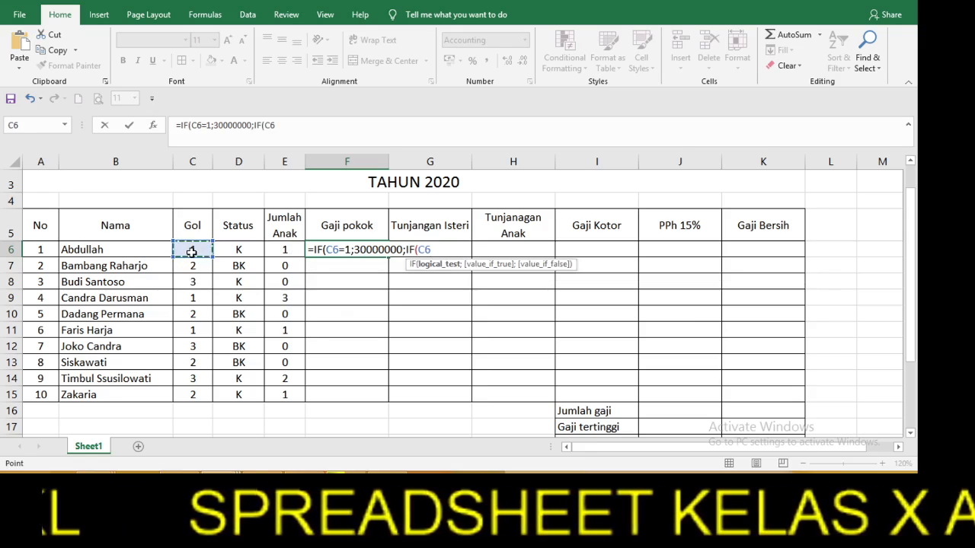
pyautogui.write('=2;')
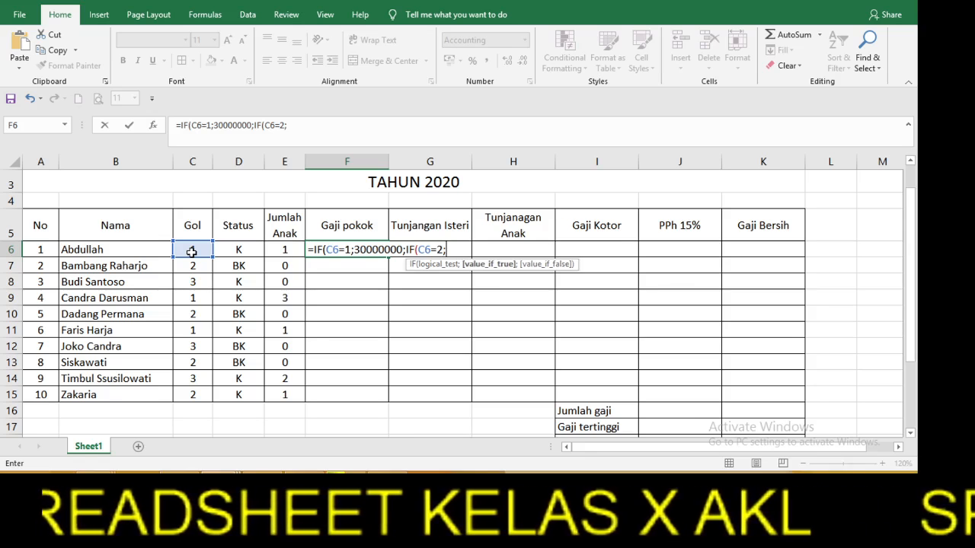
pyautogui.write('4')
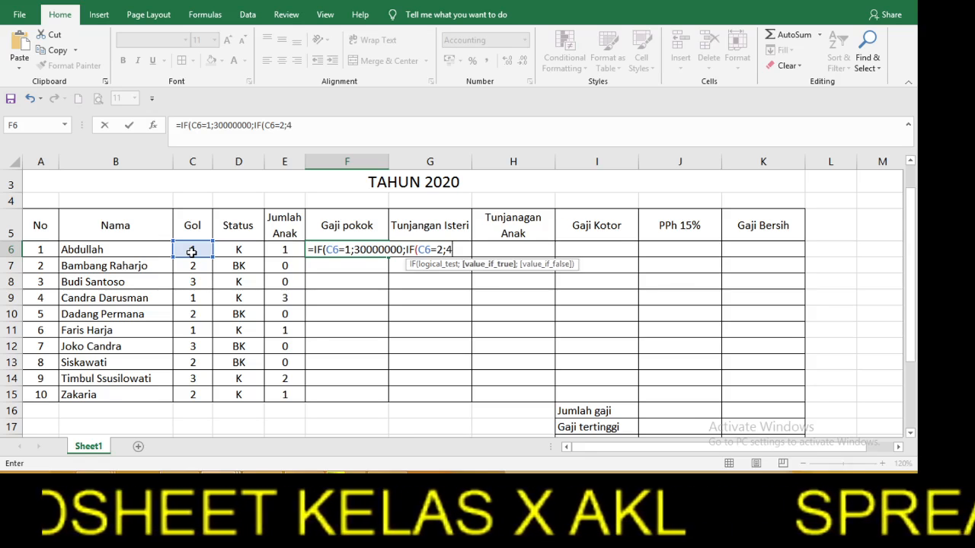
pyautogui.write('000000')
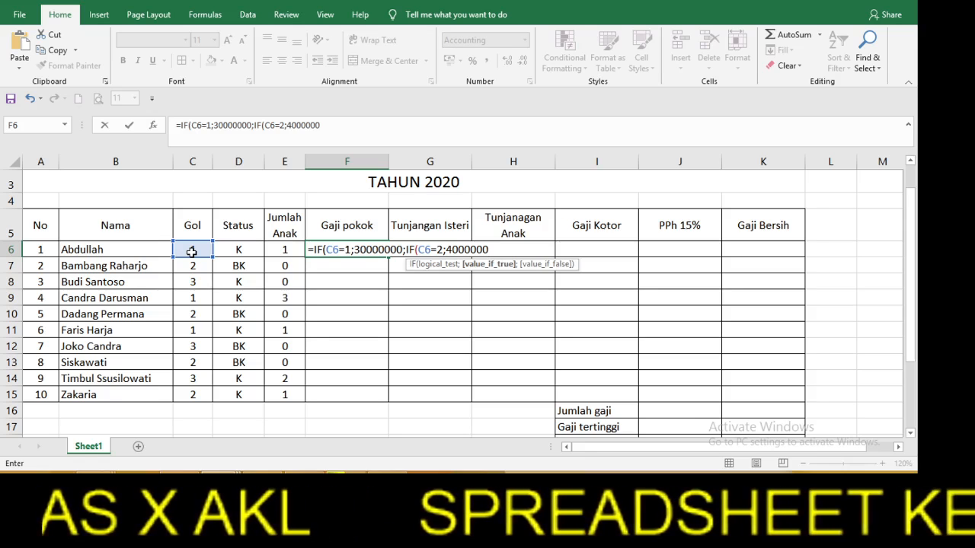
pyautogui.write(';')
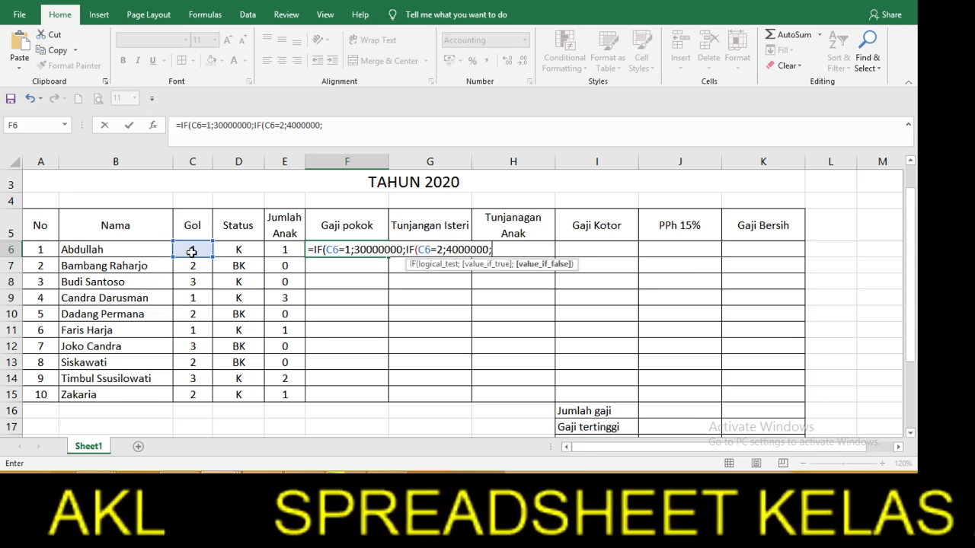
pyautogui.write('5000000')
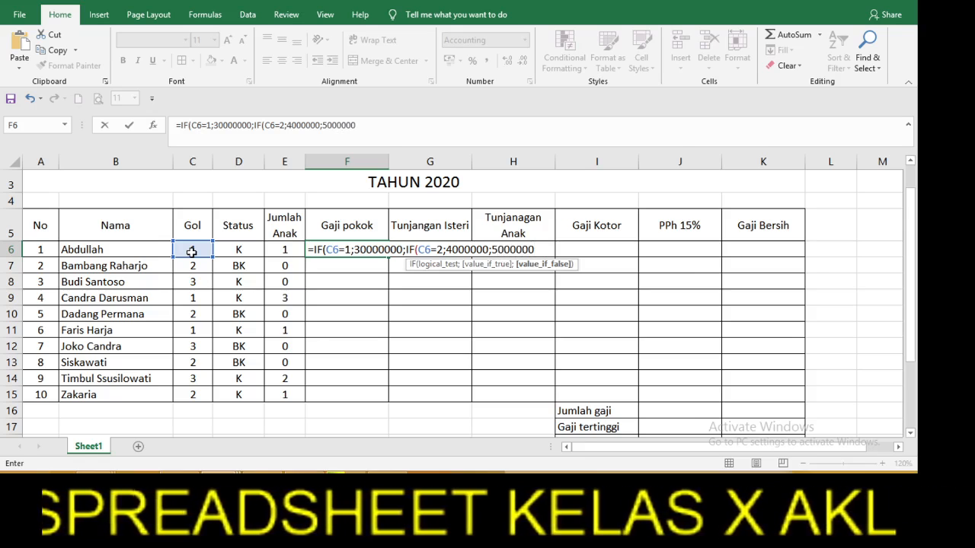
pyautogui.write('0')
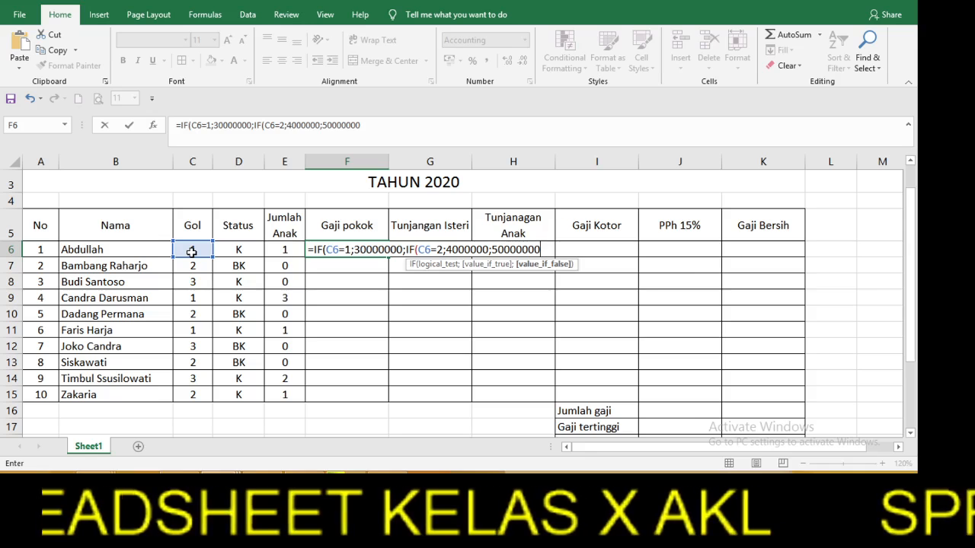
pyautogui.write('))')
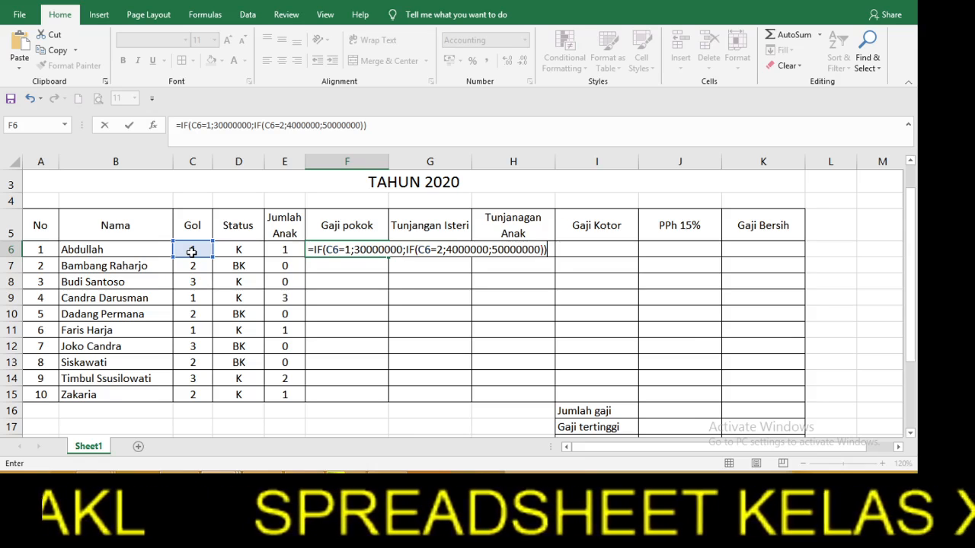
pyautogui.press('Return')
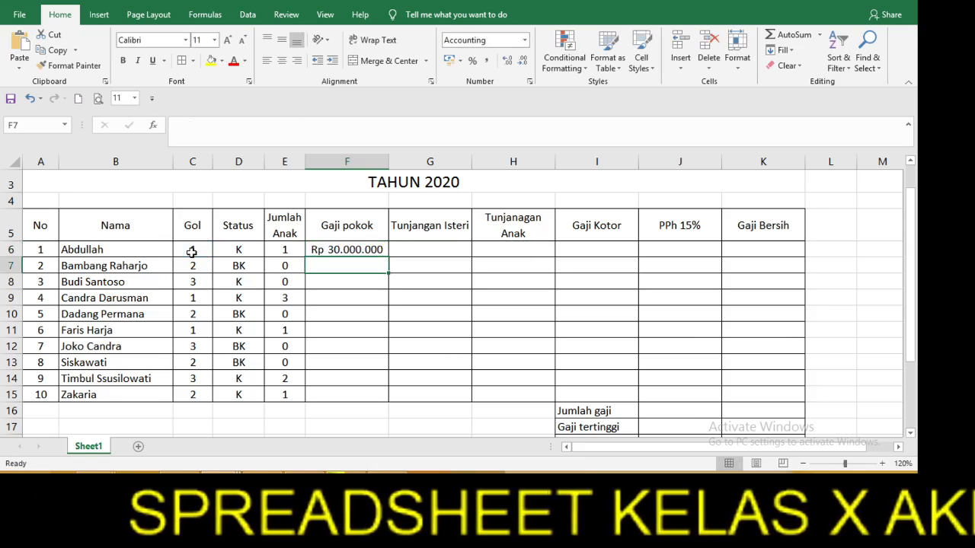
# Correct the salary amounts in F6 so the formula reads =IF(C6=1;3000000;IF(C6=2;4000000;5000000))
pyautogui.doubleClick(371, 249)
pyautogui.doubleClick(370, 249)
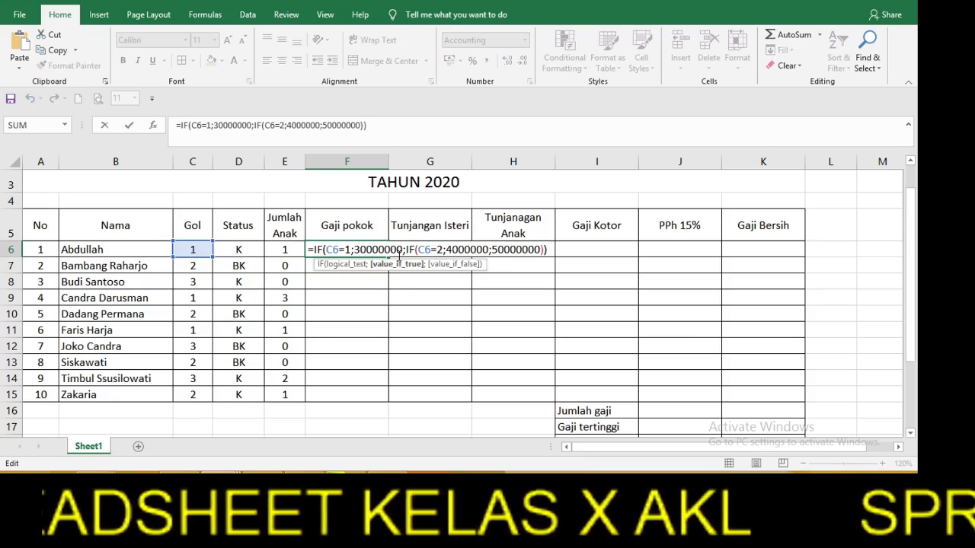
pyautogui.press('BackSpace')
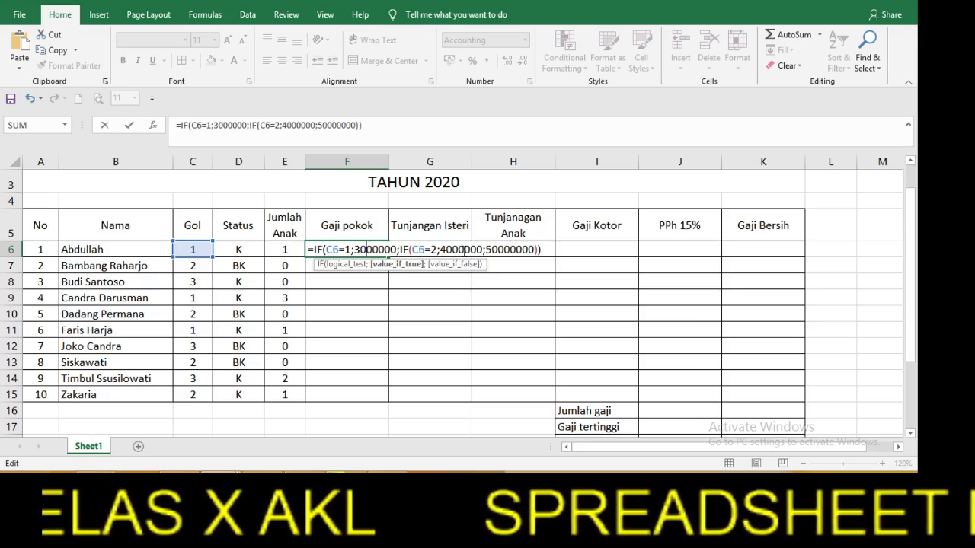
pyautogui.click(464, 250)
pyautogui.press('BackSpace')
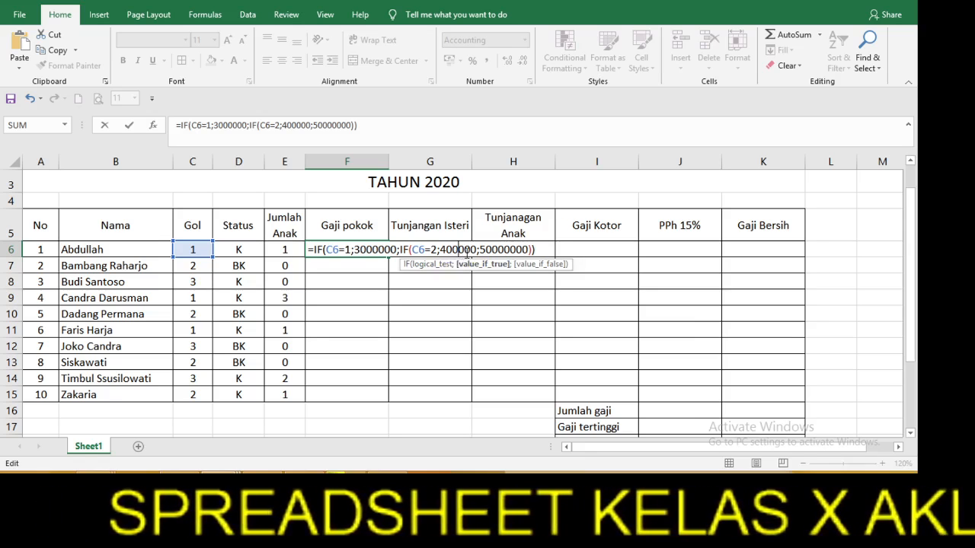
pyautogui.write('0')
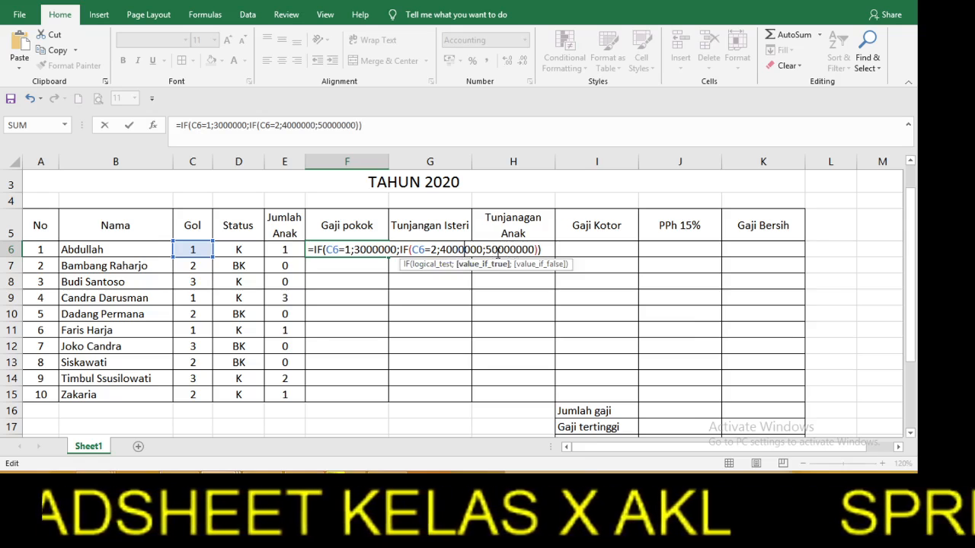
pyautogui.click(518, 250)
pyautogui.press('Delete')
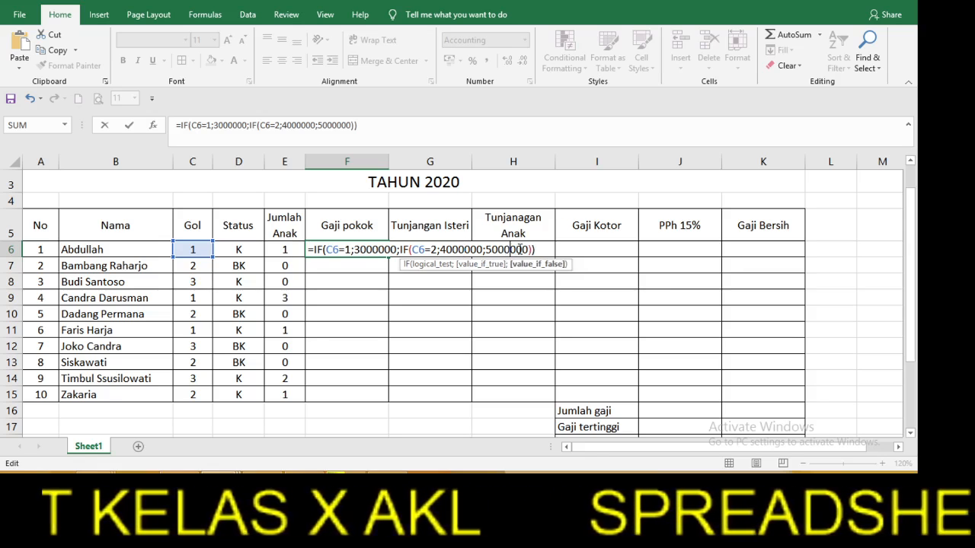
pyautogui.press('Return')
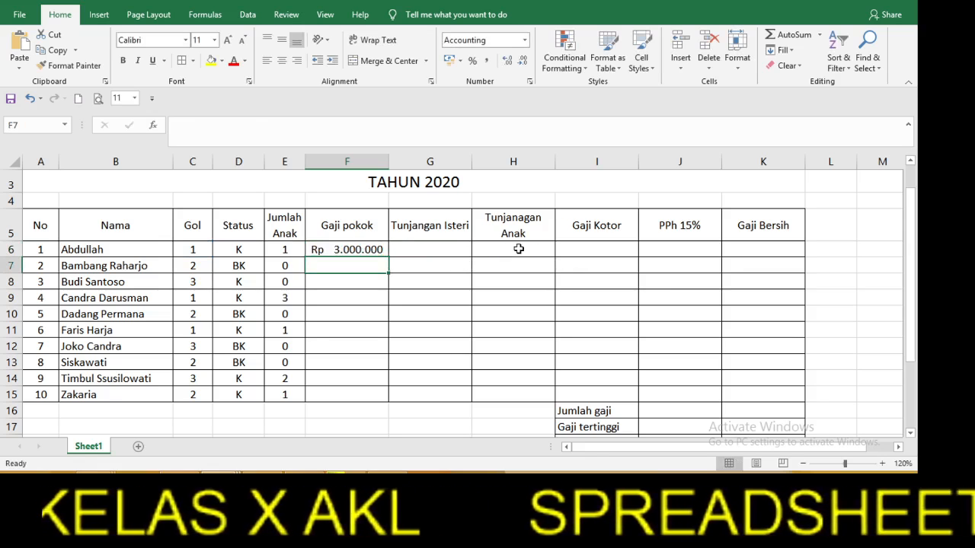
# Fill the Gaji pokok formula from F6 down to F15
pyautogui.click(377, 251)
pyautogui.moveTo(389, 258); pyautogui.dragTo(389, 396)
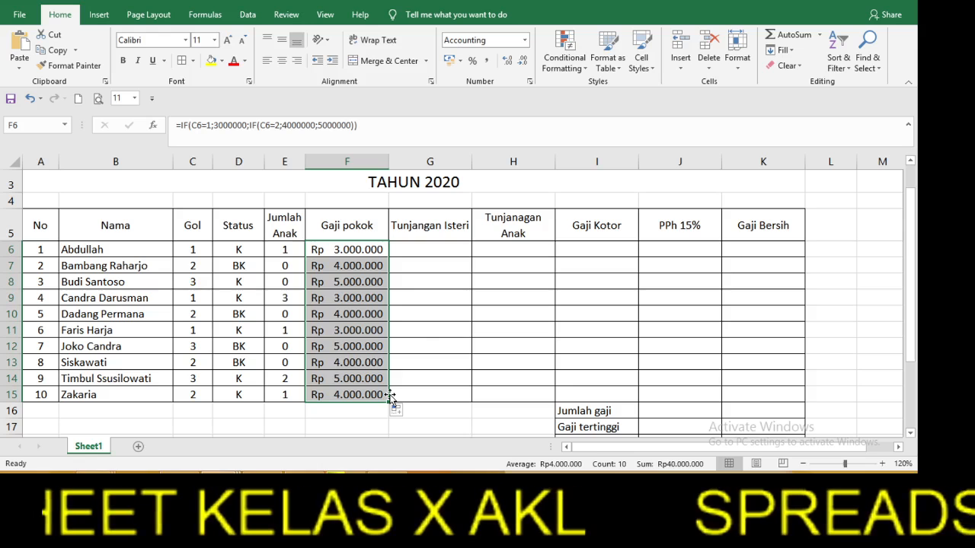
pyautogui.click(426, 333)
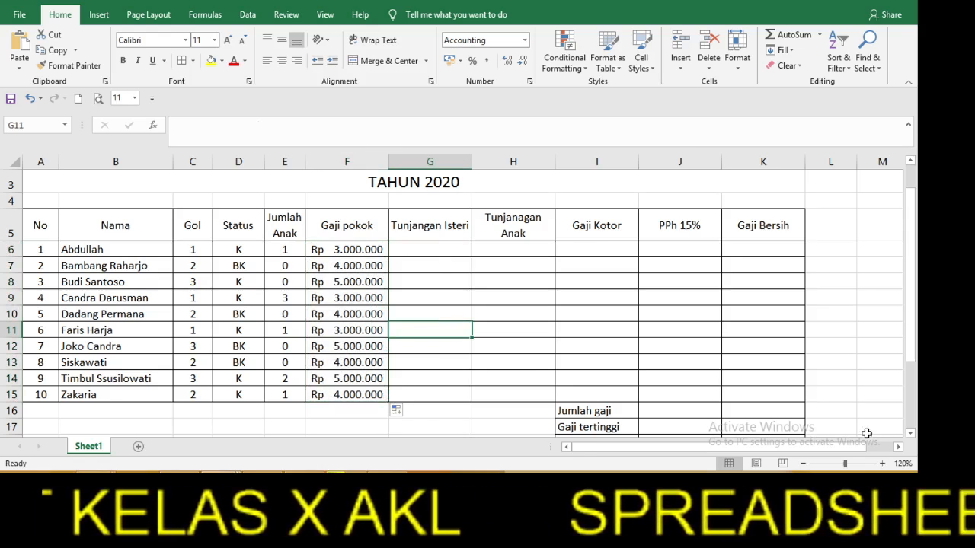
# Read the Tunjangan isteri rule in the Ketentuan soal notes below the table and return to the Tunjangan Isteri column
pyautogui.click(910, 433)
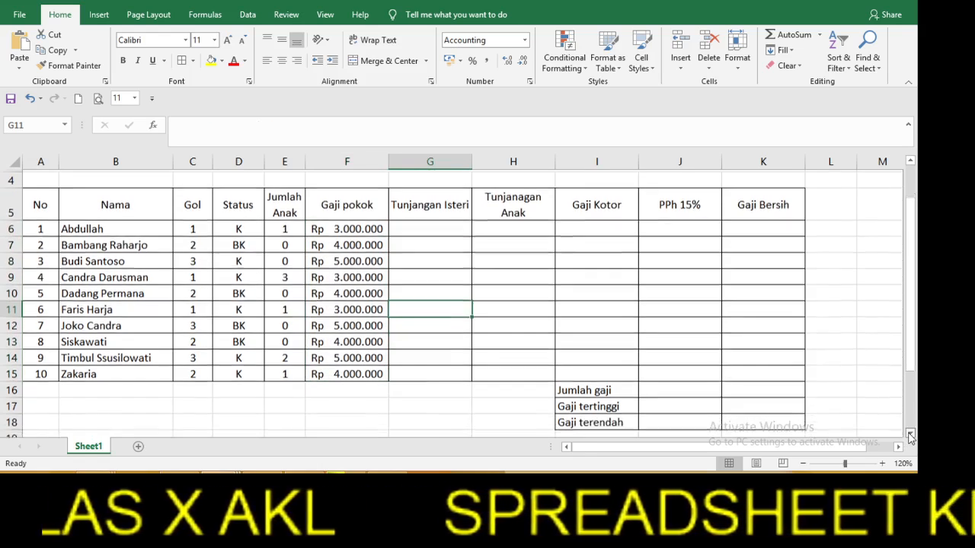
pyautogui.click(910, 434)
pyautogui.click(910, 433)
pyautogui.click(910, 433)
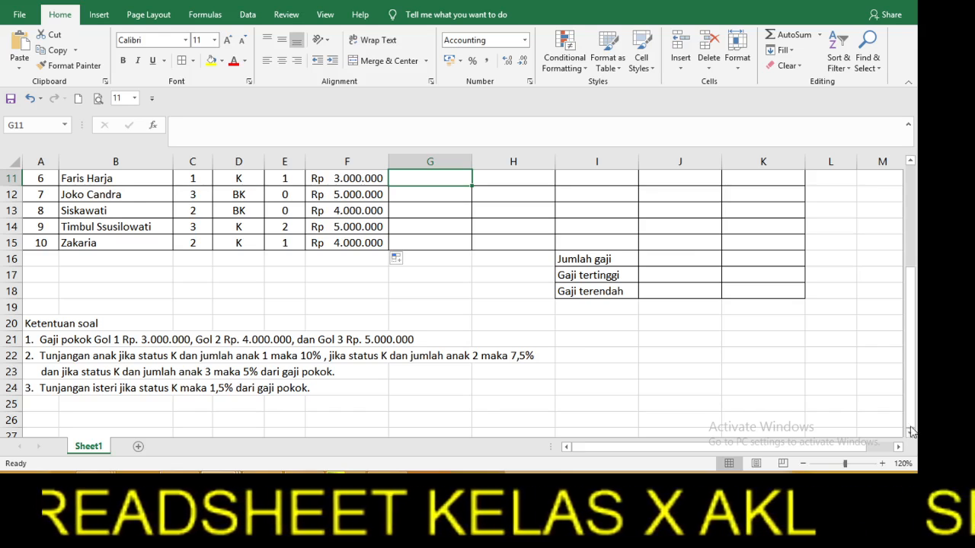
pyautogui.moveTo(911, 398); pyautogui.dragTo(910, 305)
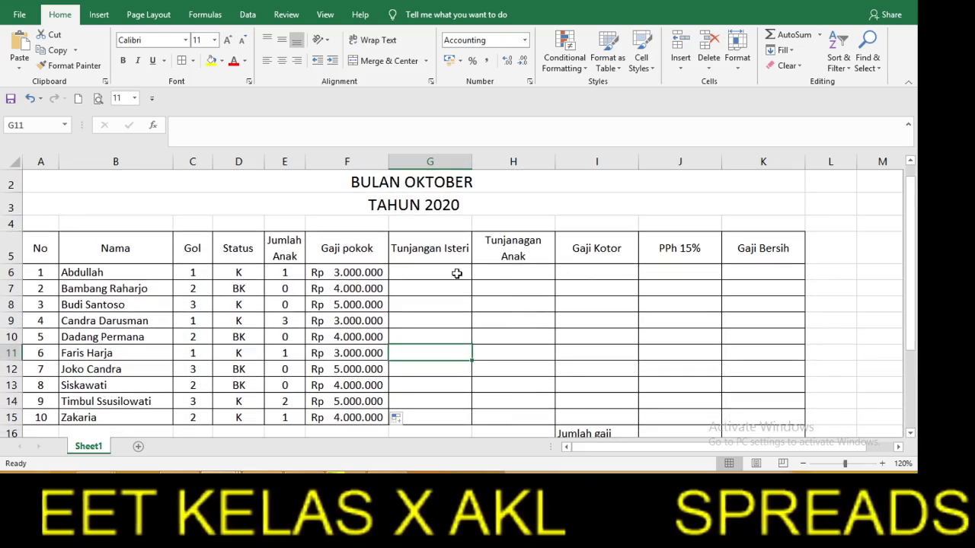
# Start an IF formula in G6 under Tunjangan Isteri with D6="K" as its logical test
pyautogui.click(457, 273)
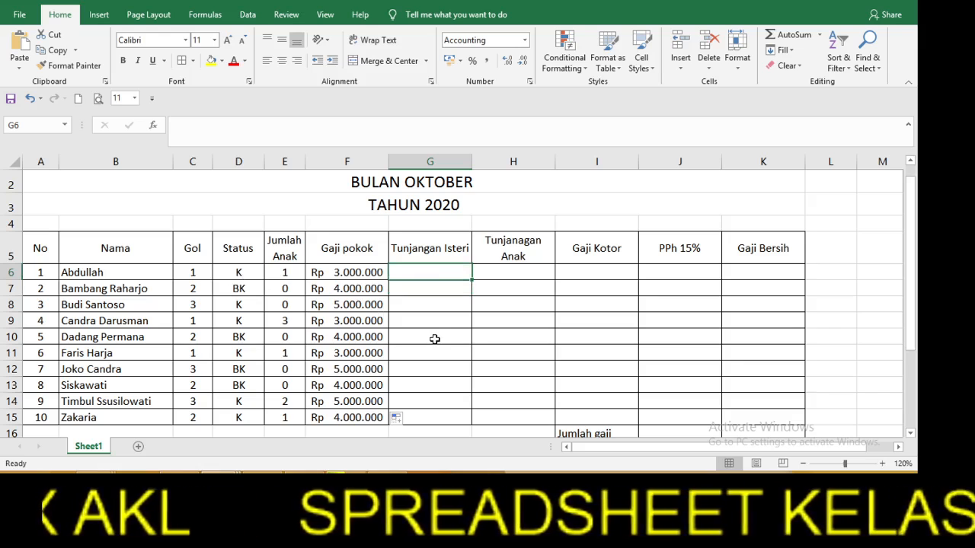
pyautogui.write('=I')
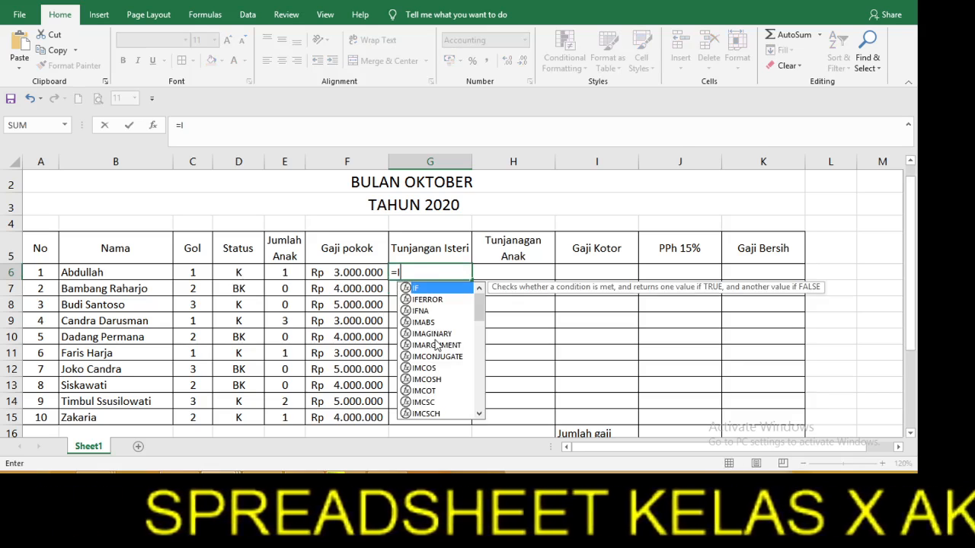
pyautogui.doubleClick(433, 289)
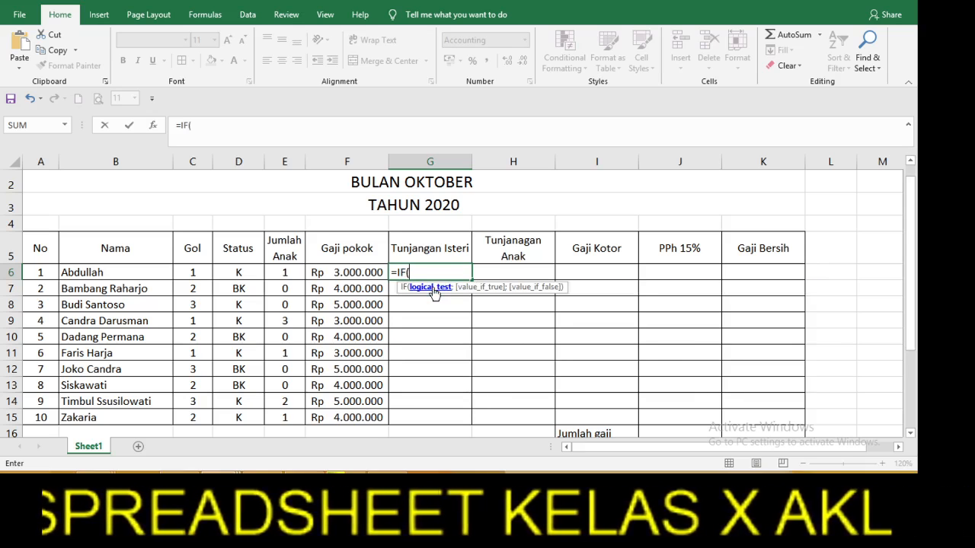
pyautogui.click(246, 272)
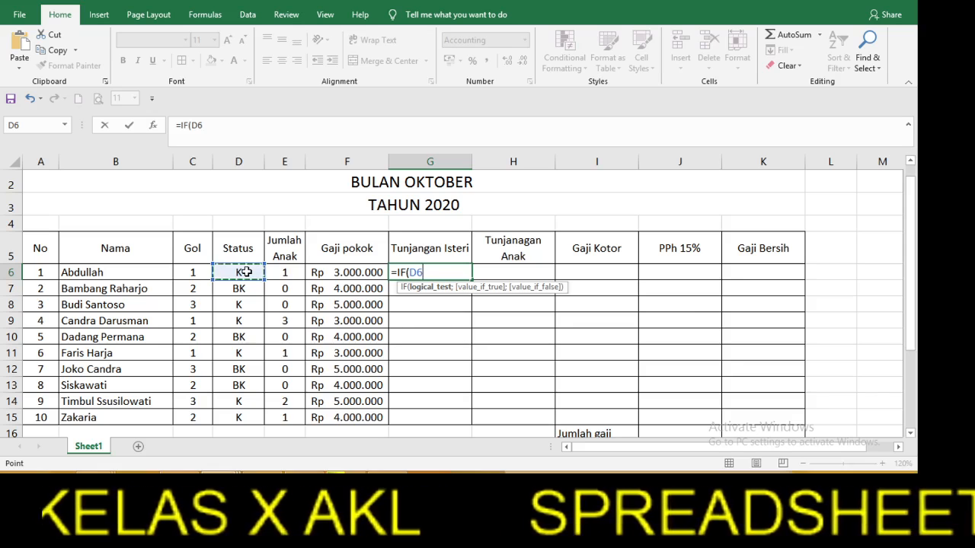
pyautogui.write('="')
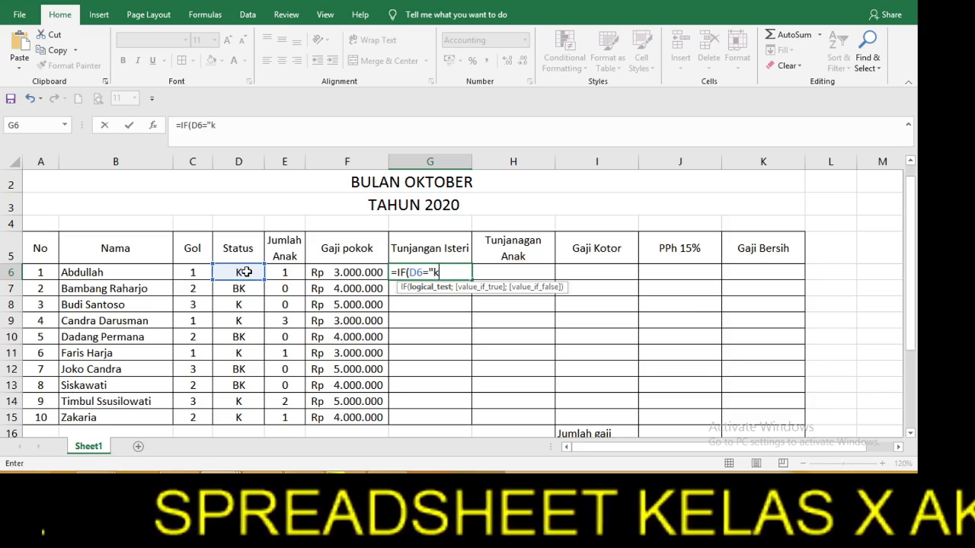
pyautogui.write('K')
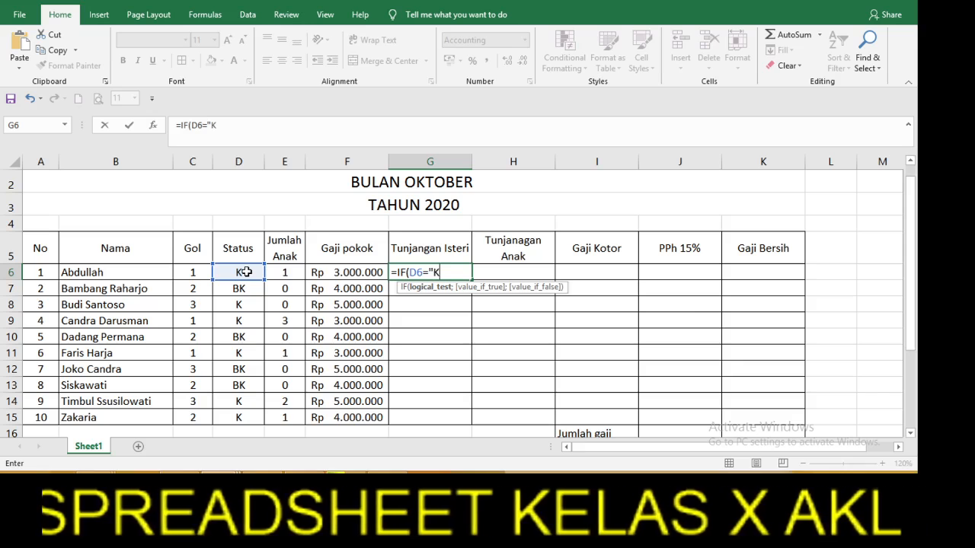
pyautogui.write('"')
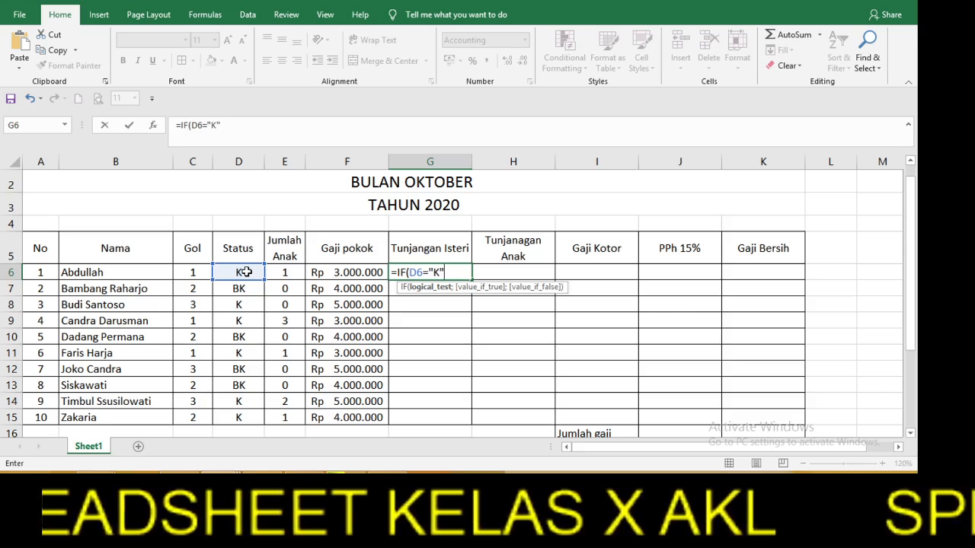
pyautogui.write(';')
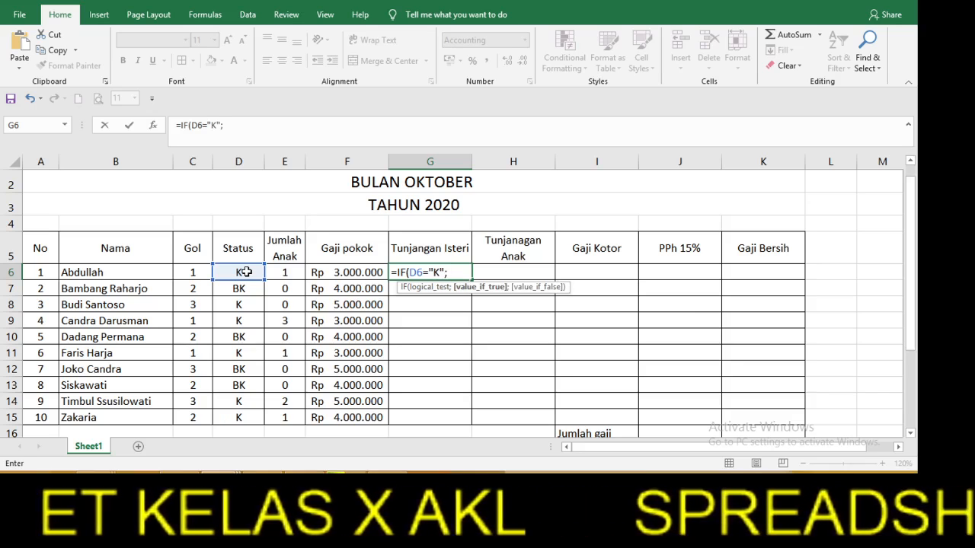
# Complete the G6 formula with 1,5%*F6 as the true value and 0 as the false value, and fill it down to G15
pyautogui.write('1')
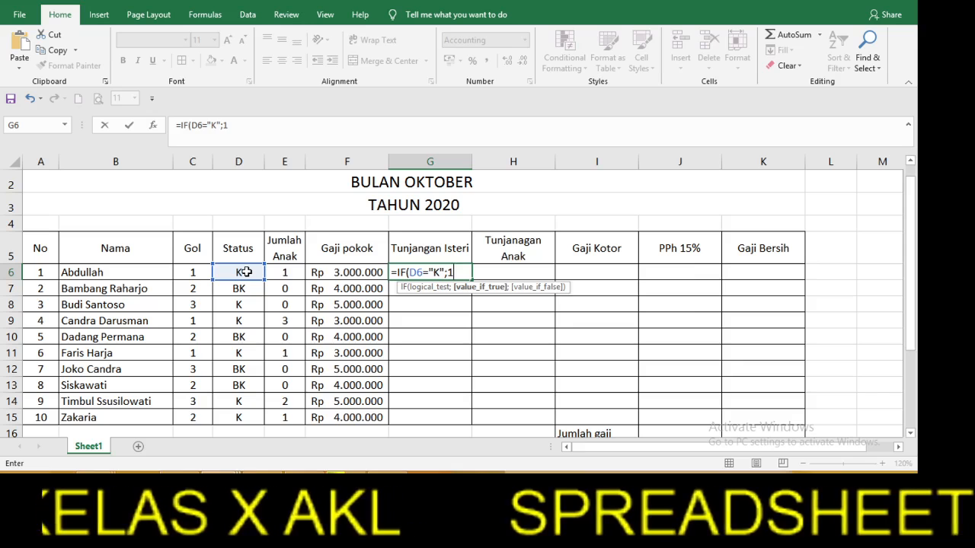
pyautogui.write(',5%')
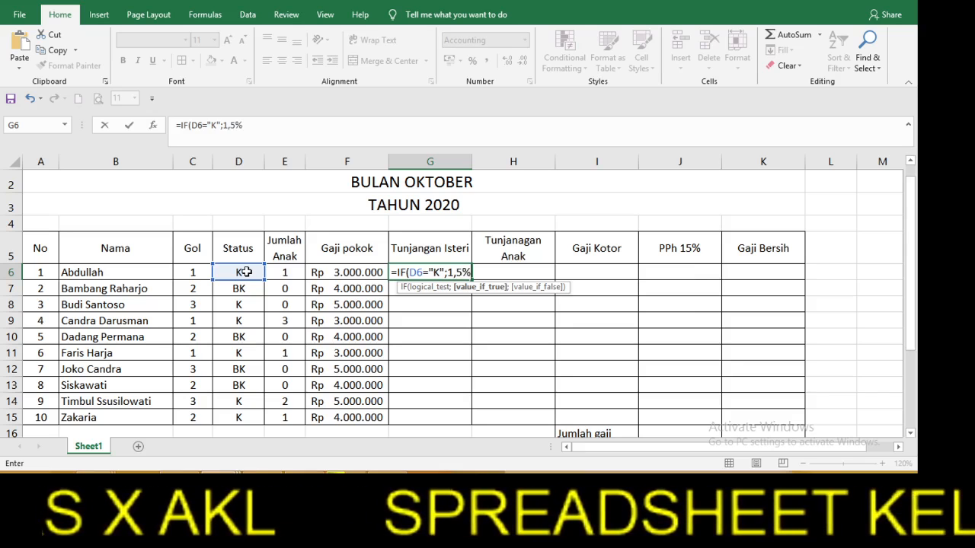
pyautogui.write('*')
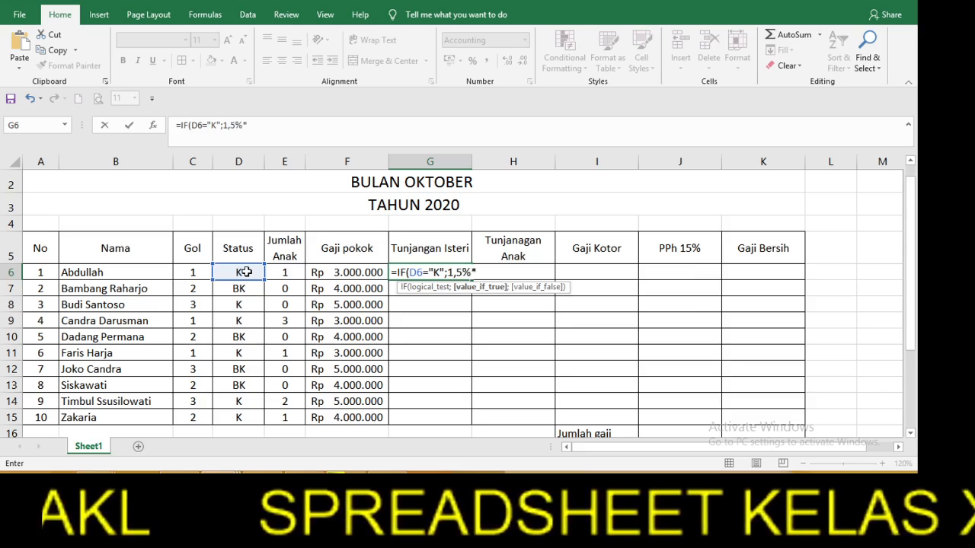
pyautogui.click(326, 272)
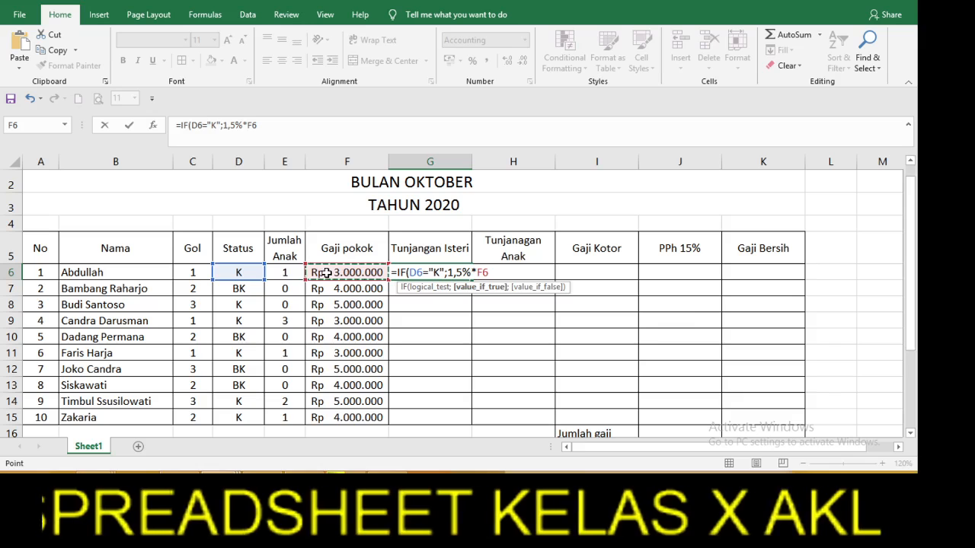
pyautogui.write(';')
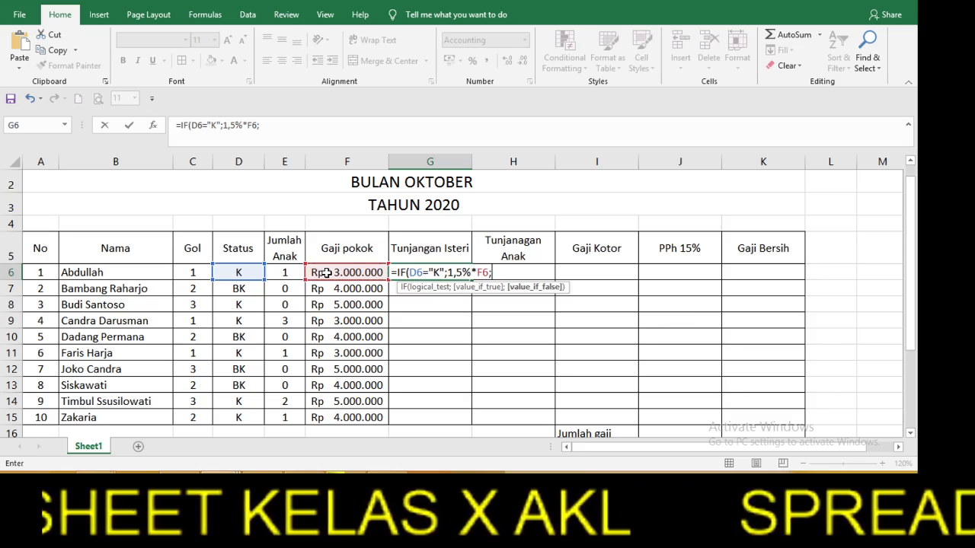
pyautogui.write('0')
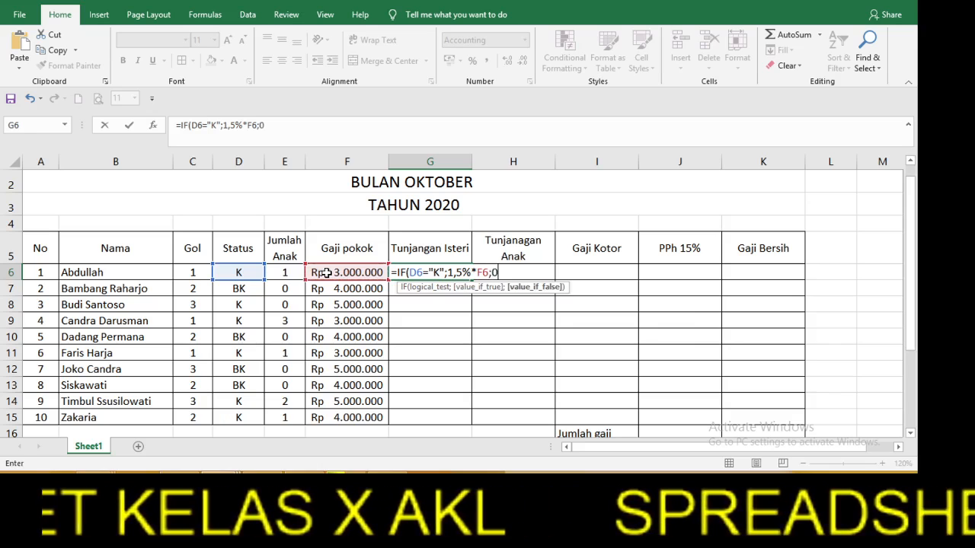
pyautogui.write(')')
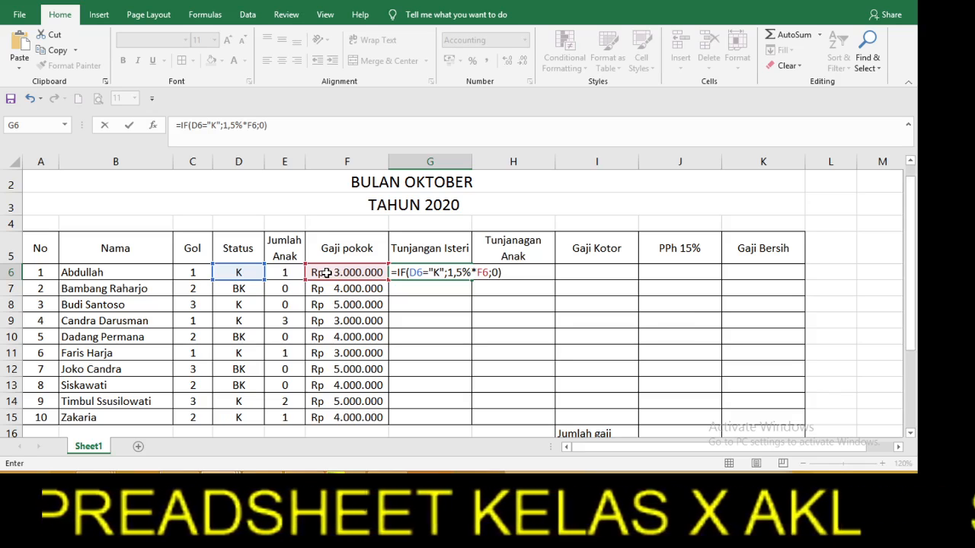
pyautogui.press('Return')
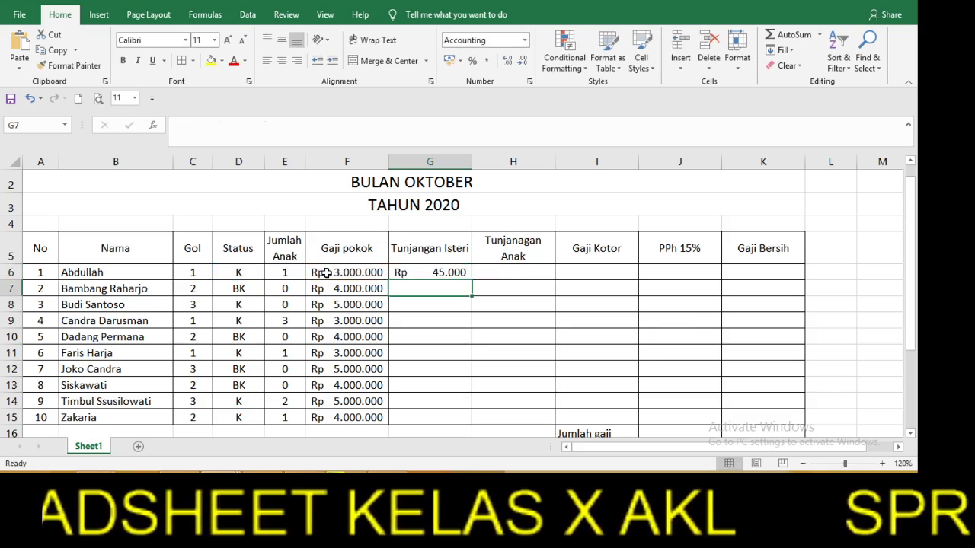
pyautogui.click(460, 268)
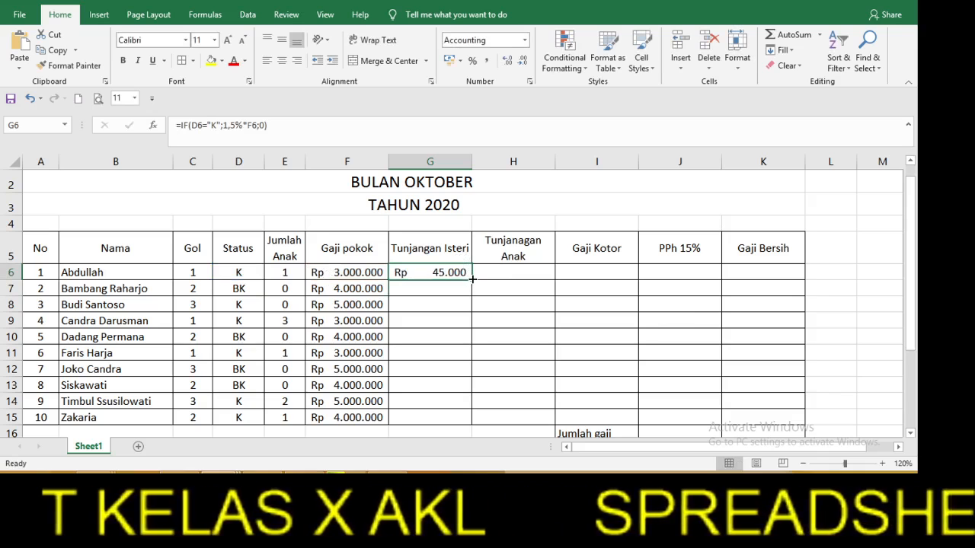
pyautogui.moveTo(471, 279); pyautogui.dragTo(462, 416)
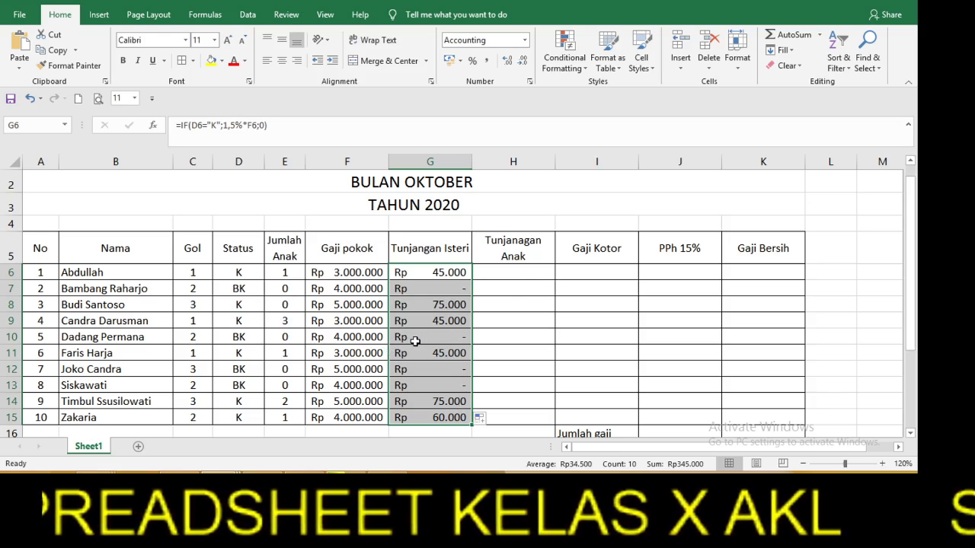
# Start the child allowance formula in H6 with an AND function nested as the logical test of an IF
pyautogui.click(520, 275)
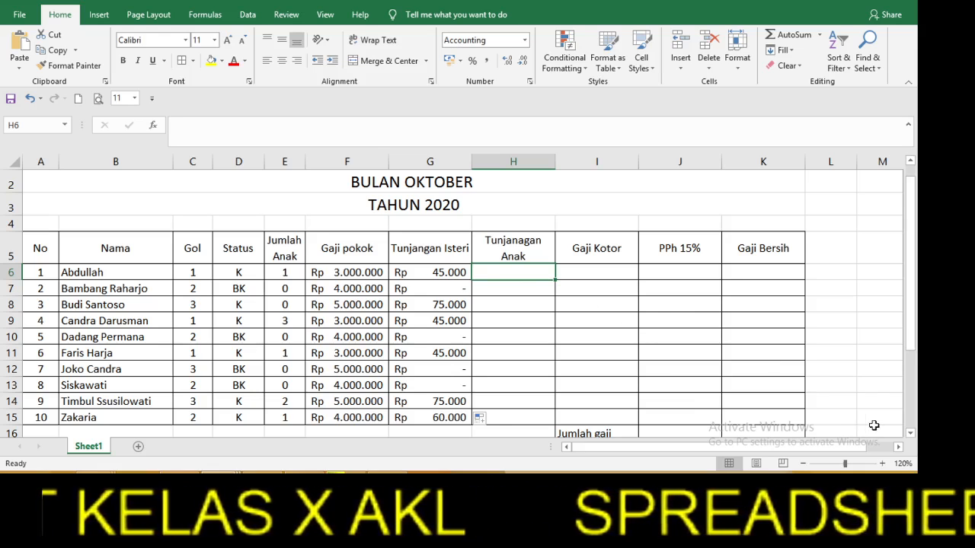
pyautogui.scroll(-3, 911, 437)
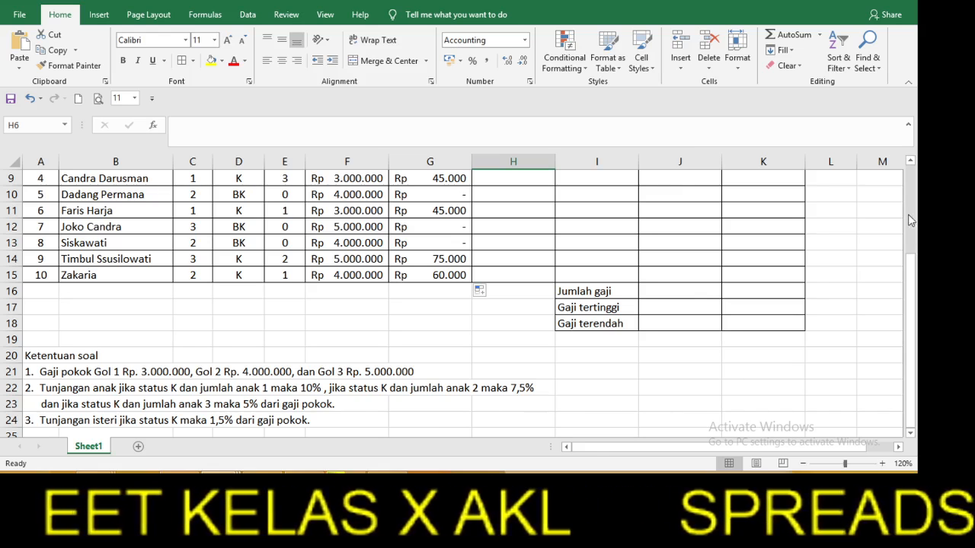
pyautogui.click(910, 161)
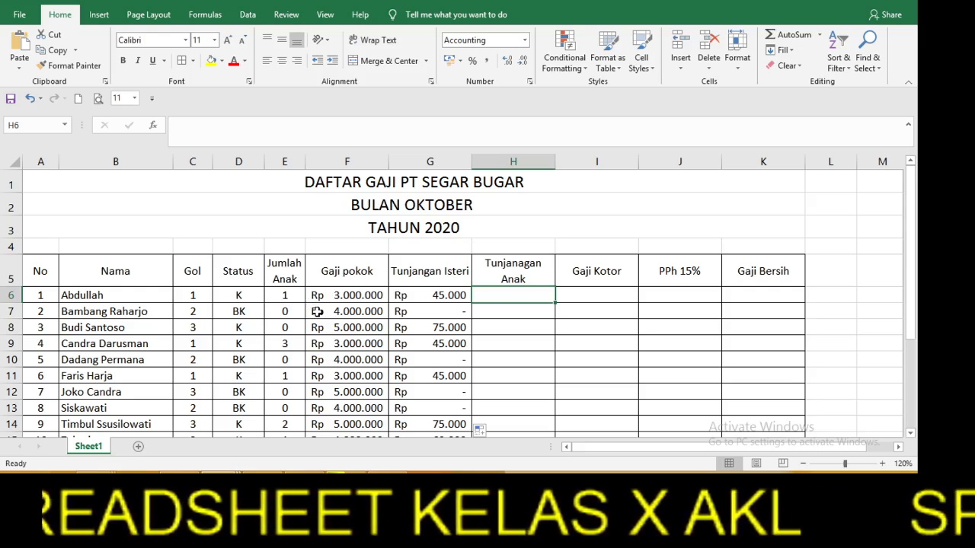
pyautogui.moveTo(911, 229)
pyautogui.mouseDown()
pyautogui.moveTo(914, 316)
pyautogui.moveTo(914, 238)
pyautogui.mouseUp()
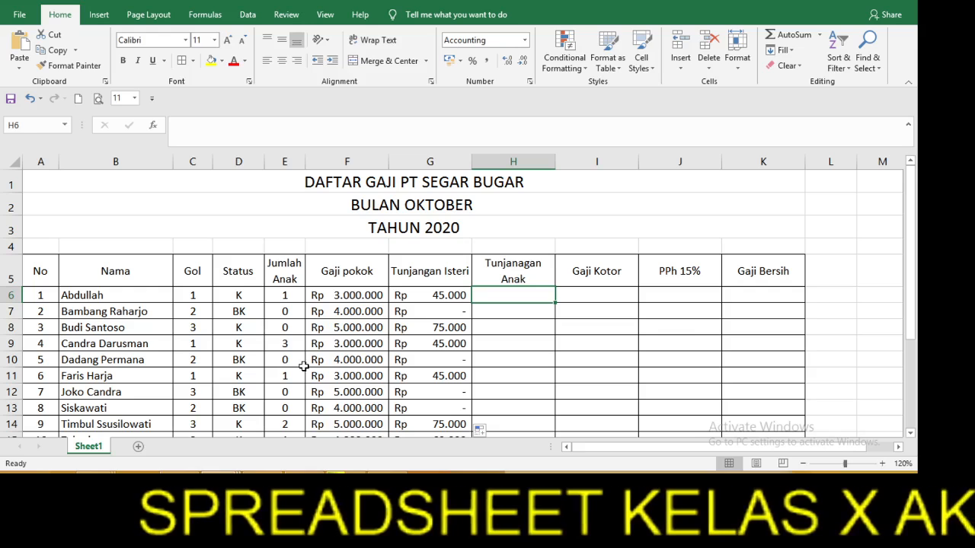
pyautogui.write('=i')
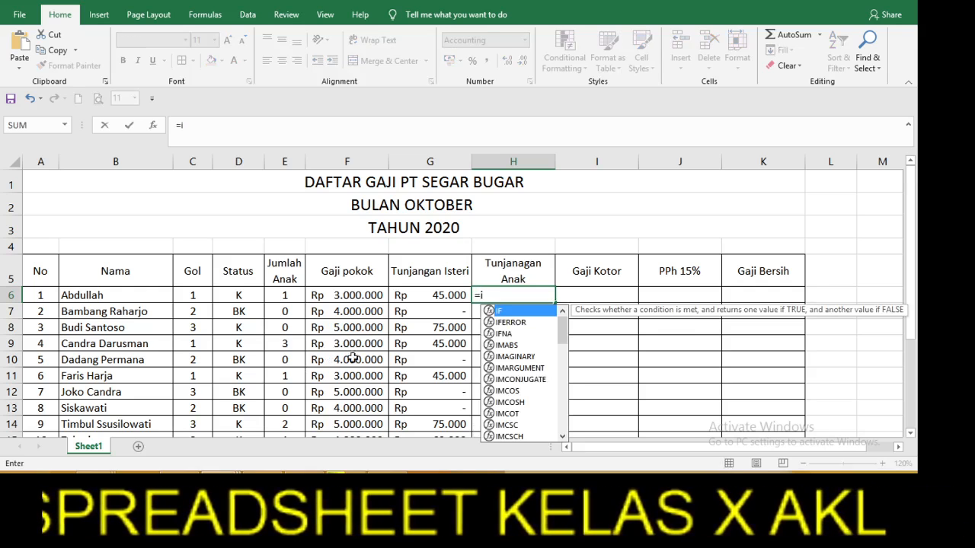
pyautogui.doubleClick(507, 312)
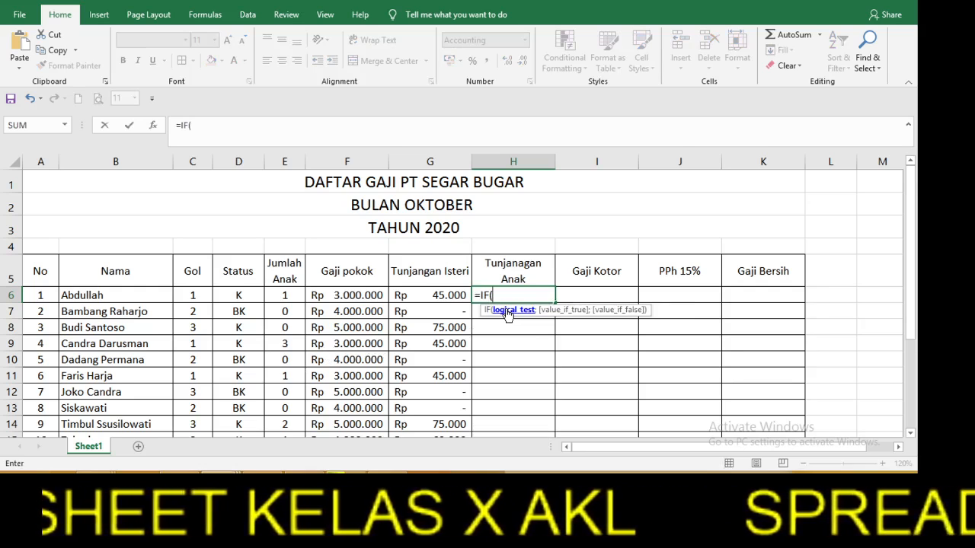
pyautogui.write('a')
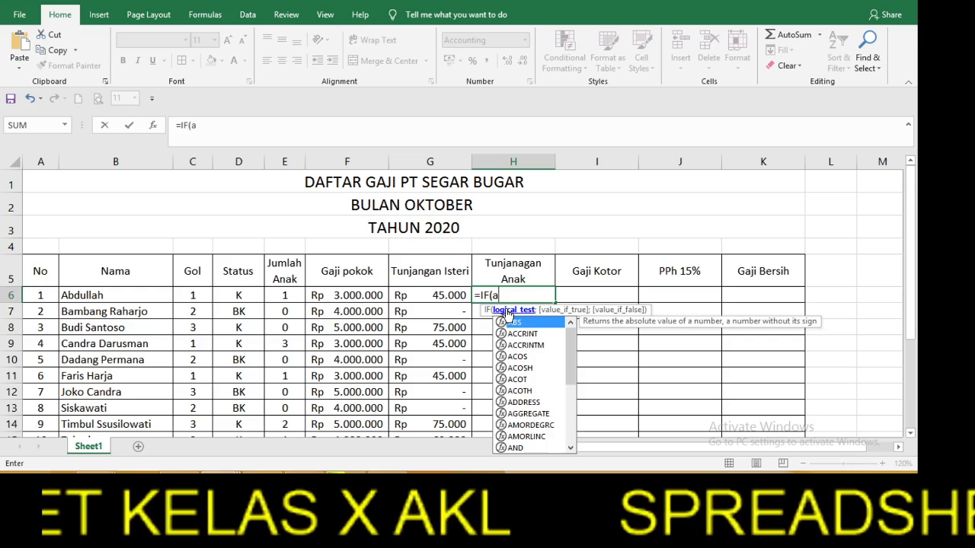
pyautogui.write('n')
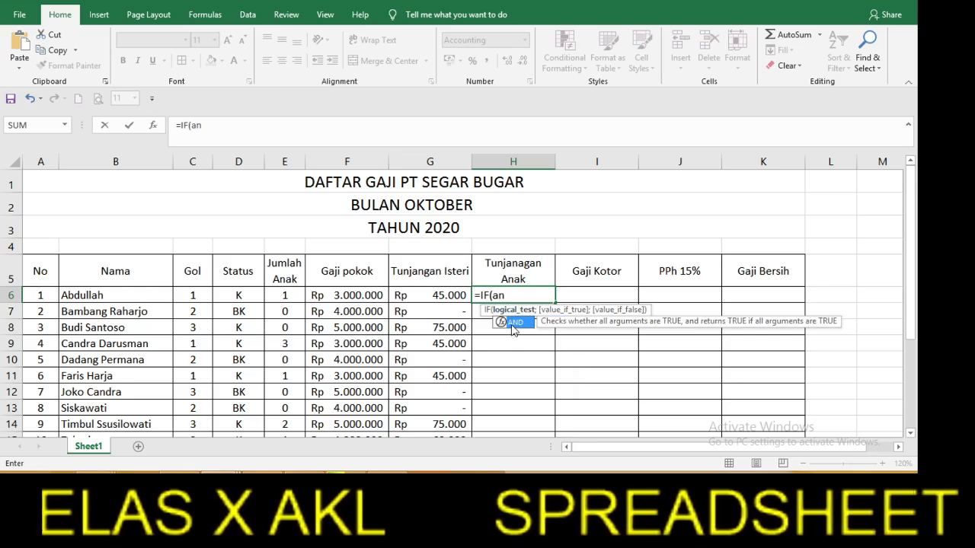
pyautogui.doubleClick(514, 323)
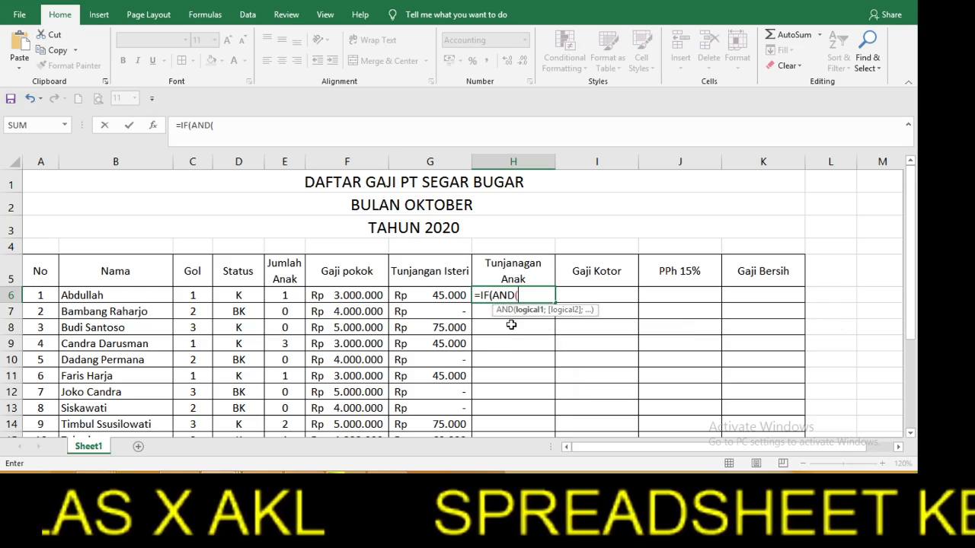
# Enter D6="K" and E6=1 as the AND conditions in the H6 formula and close the AND function
pyautogui.click(249, 294)
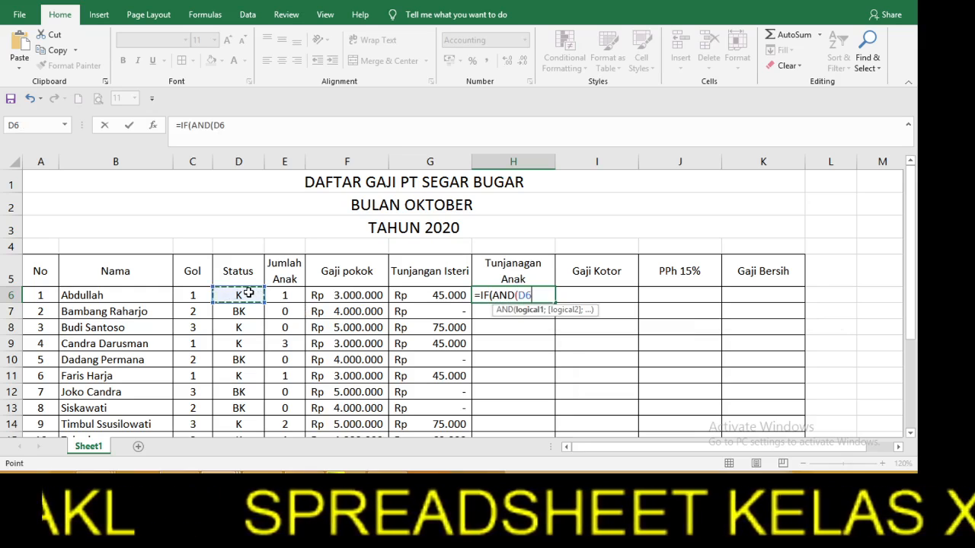
pyautogui.write('=')
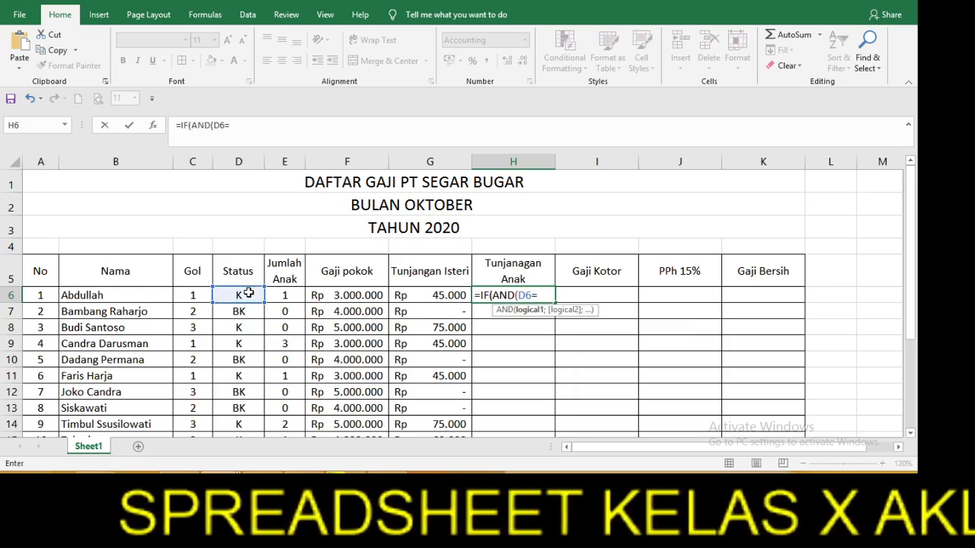
pyautogui.write('"K')
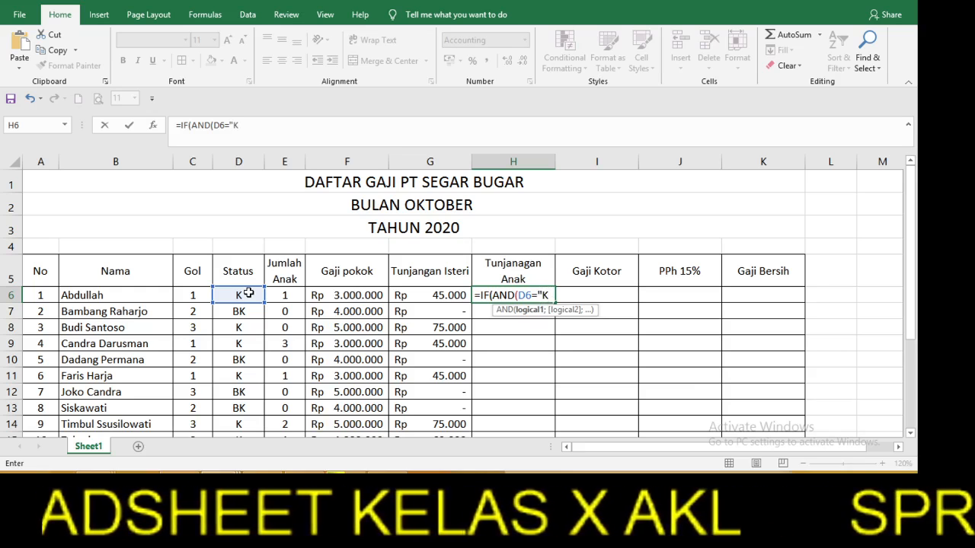
pyautogui.write('"')
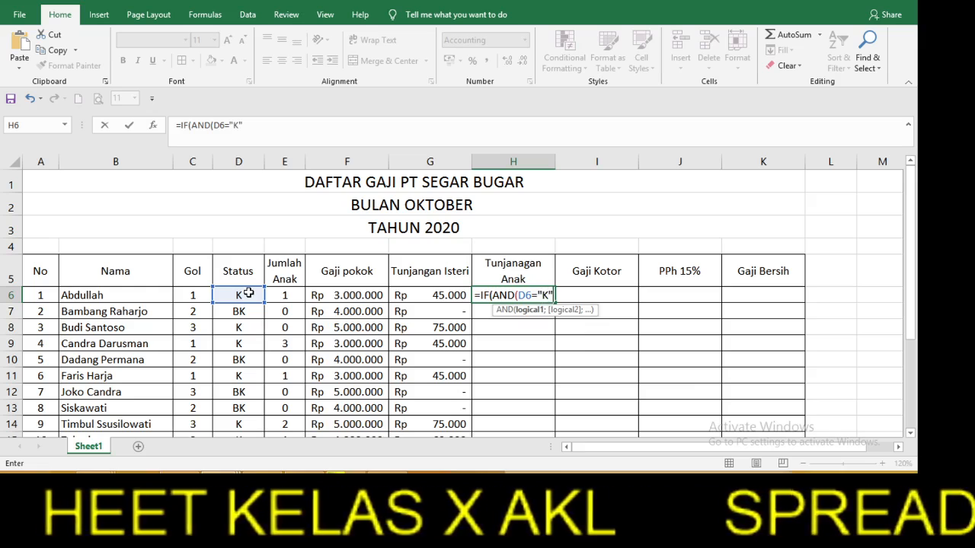
pyautogui.write(';')
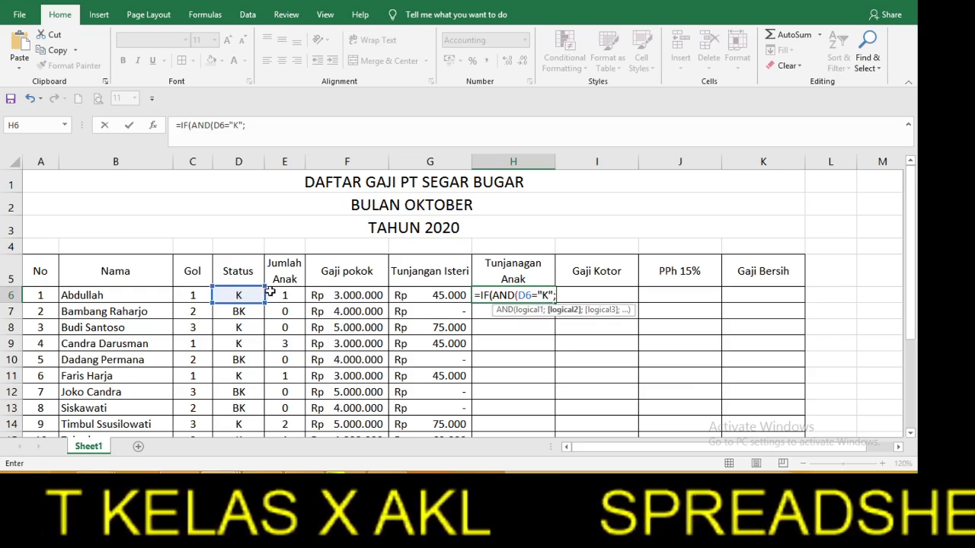
pyautogui.click(278, 294)
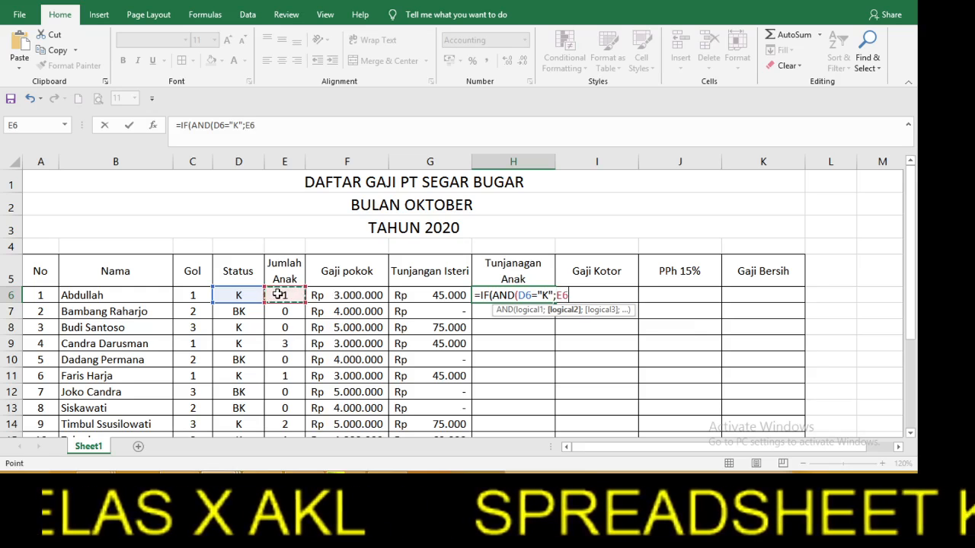
pyautogui.write('=')
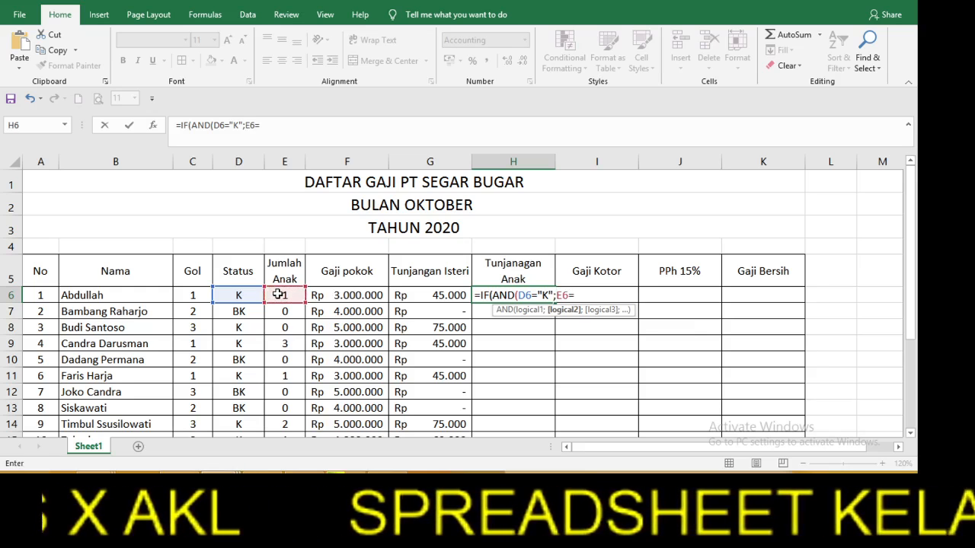
pyautogui.write('1')
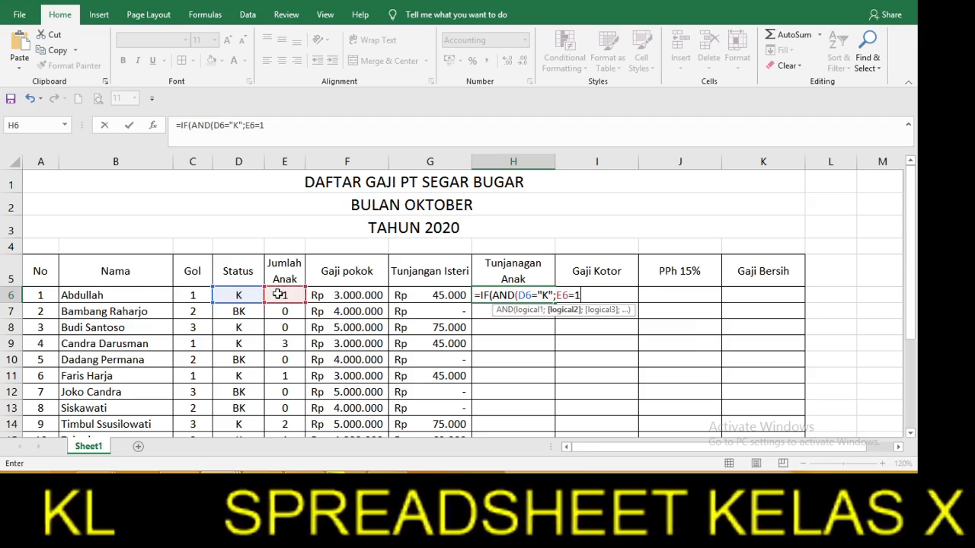
pyautogui.write(');')
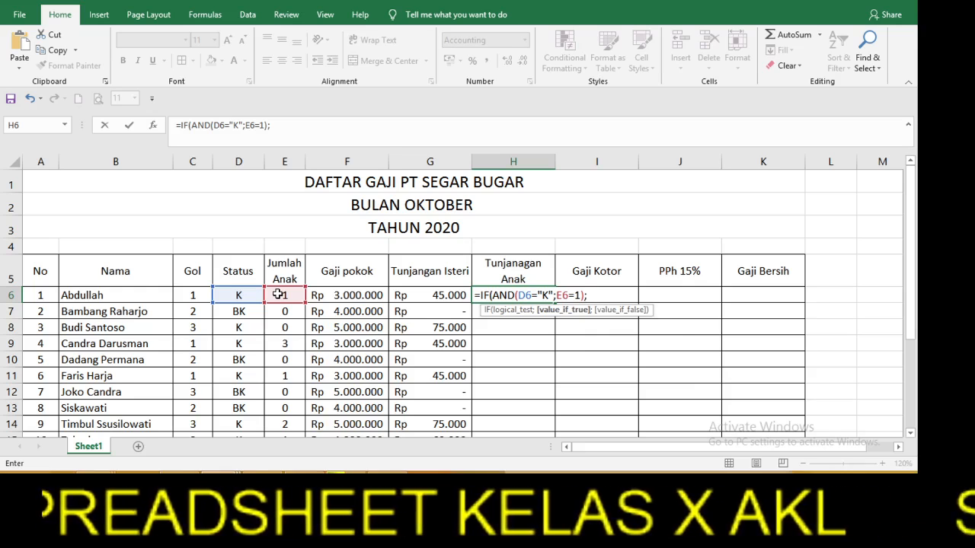
# Enter 10%*F6 as the value if true for the one-child condition in the H6 formula
pyautogui.write('10')
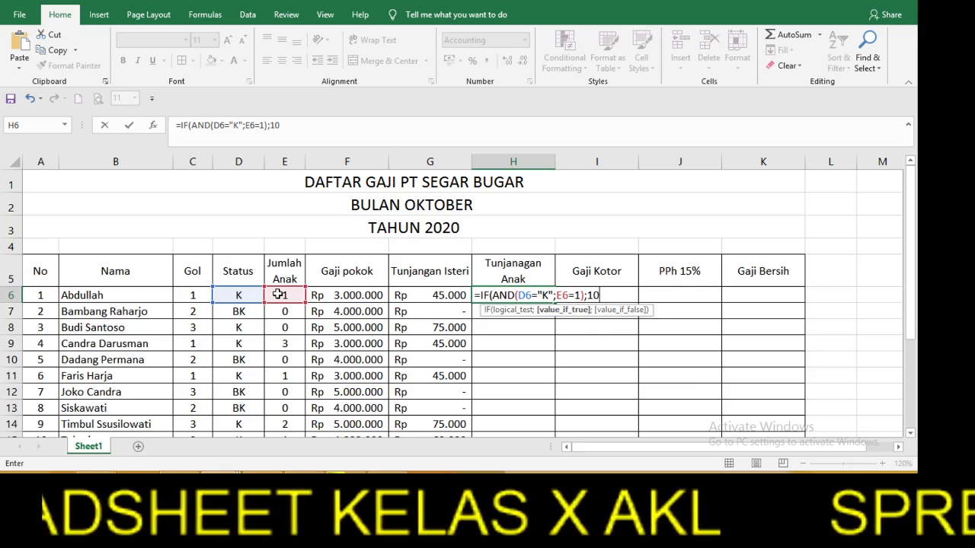
pyautogui.write('%')
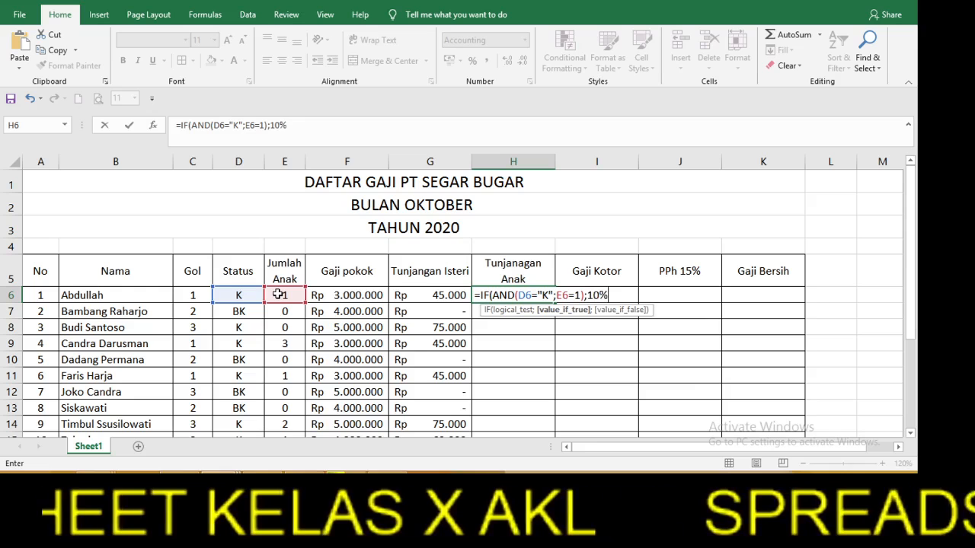
pyautogui.write('*')
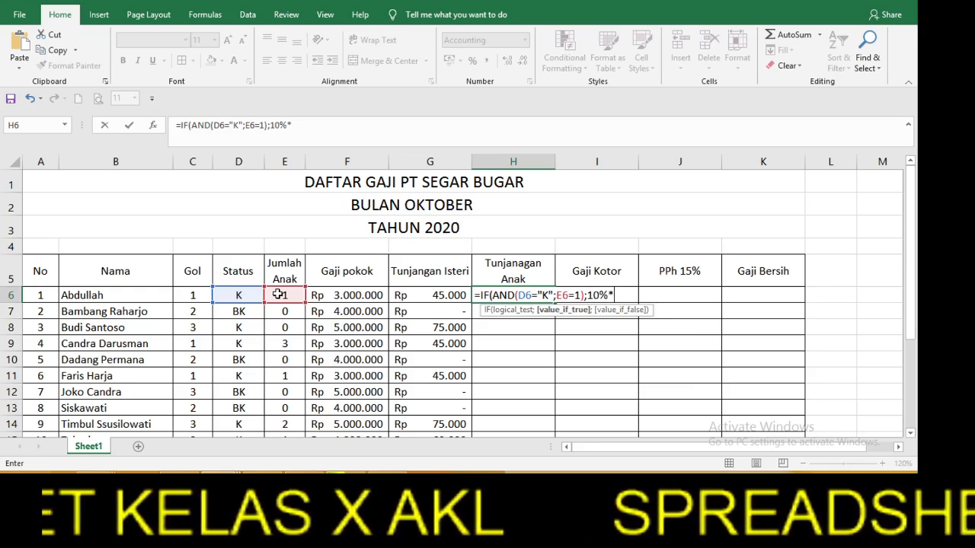
pyautogui.click(335, 294)
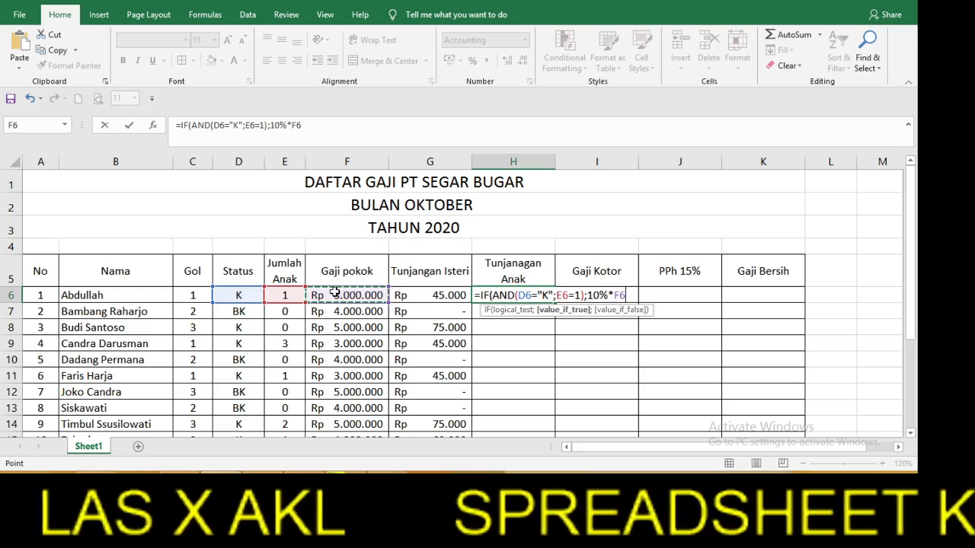
pyautogui.write(';')
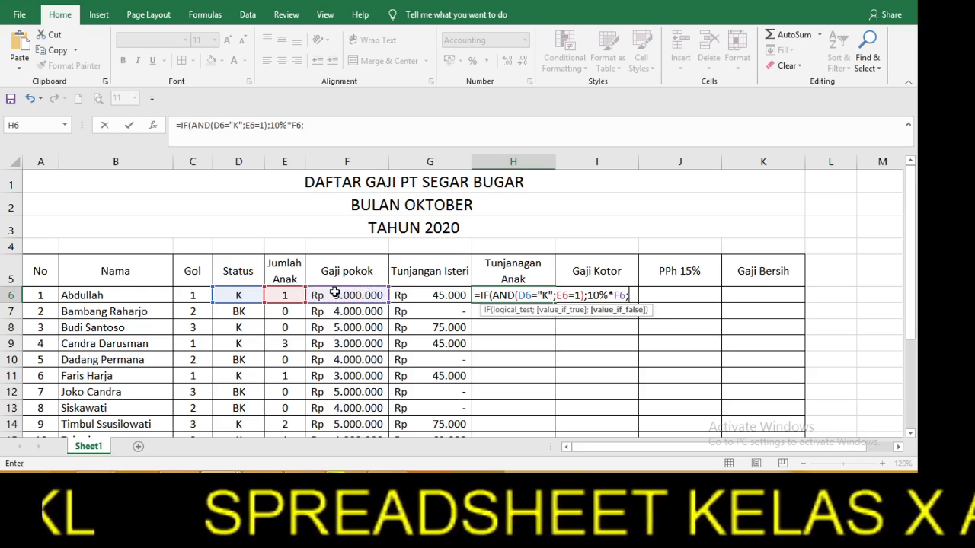
# Nest a second IF in the H6 formula's false argument, with AND(D6="K";E6=2) as its logical test
pyautogui.write('i')
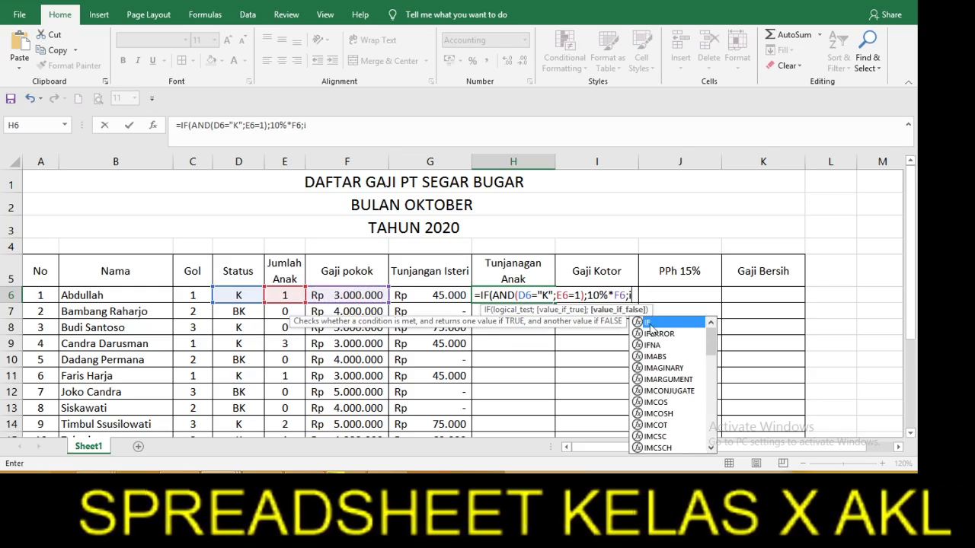
pyautogui.doubleClick(657, 323)
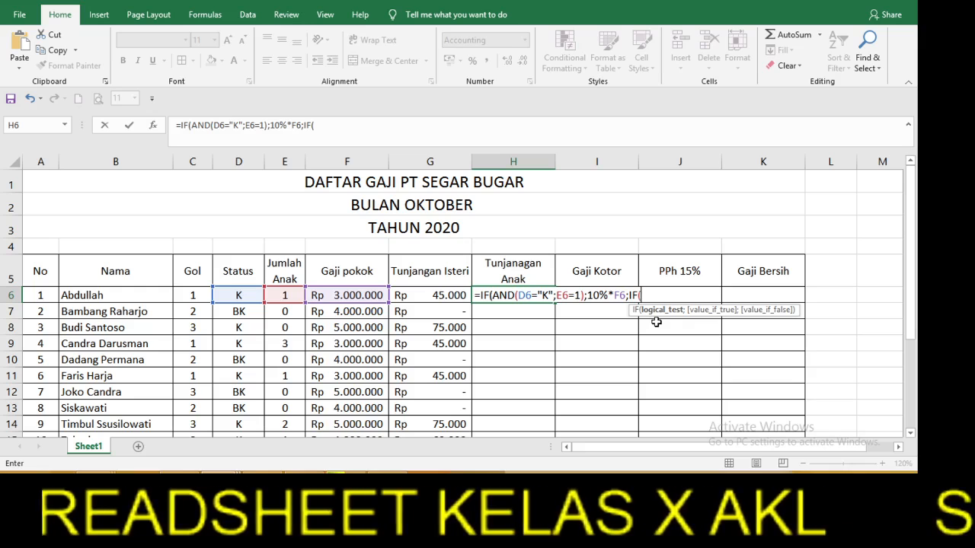
pyautogui.write('an')
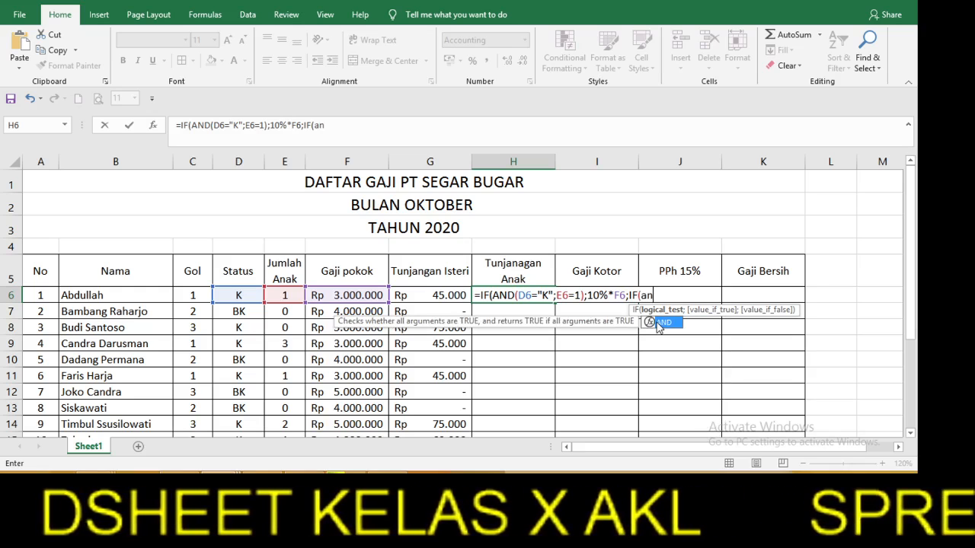
pyautogui.doubleClick(659, 323)
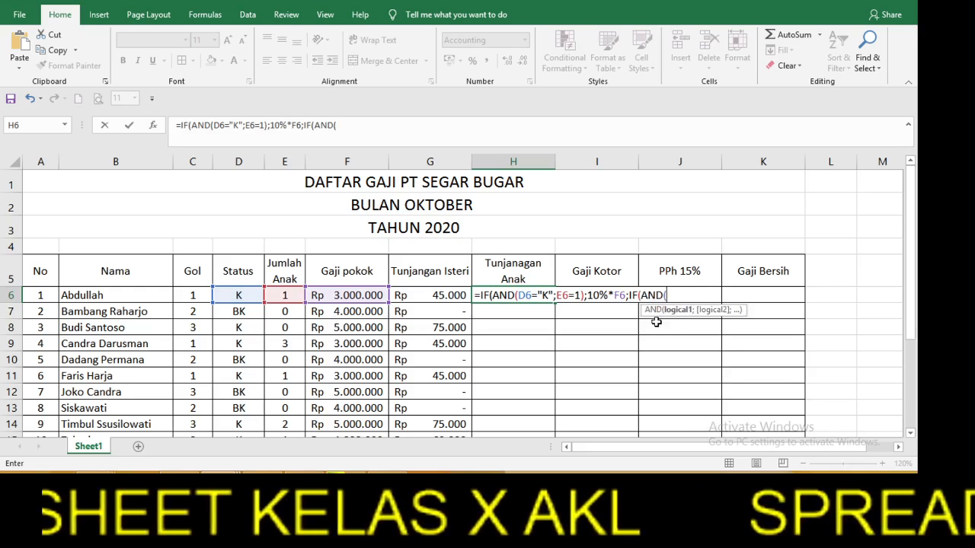
pyautogui.click(251, 295)
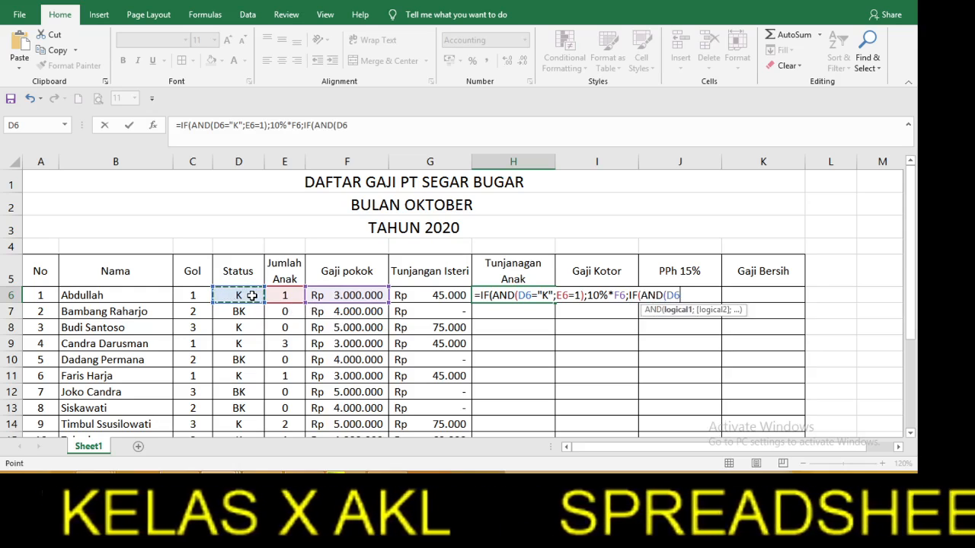
pyautogui.write('="K')
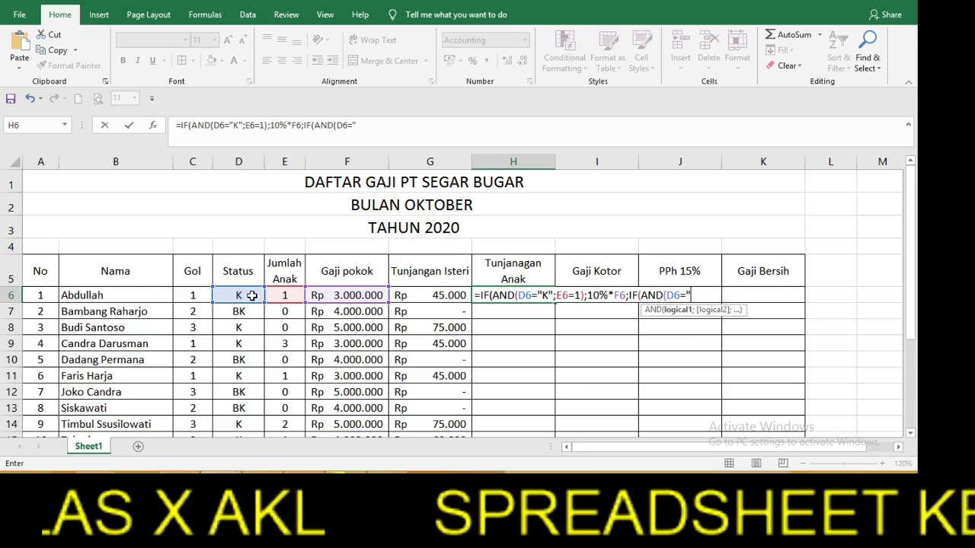
pyautogui.write('"')
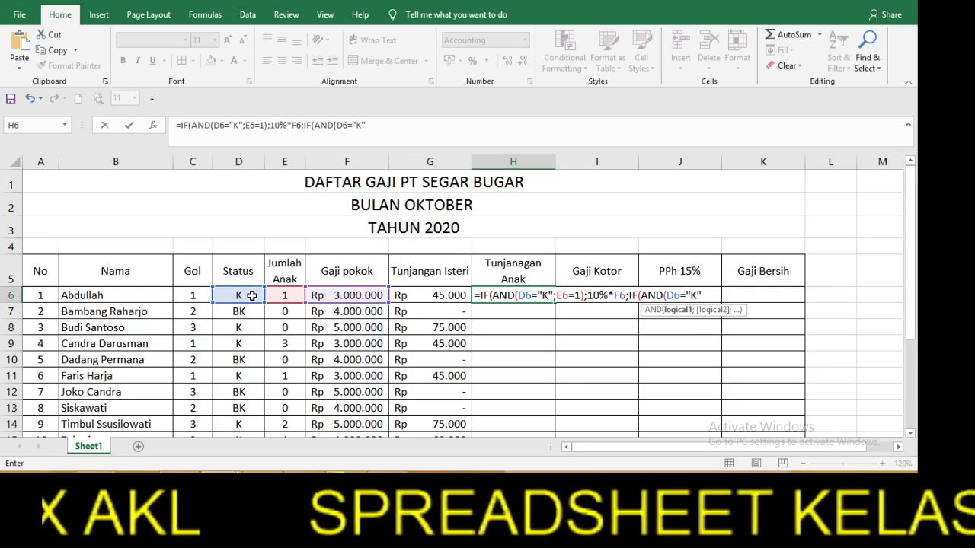
pyautogui.write(';')
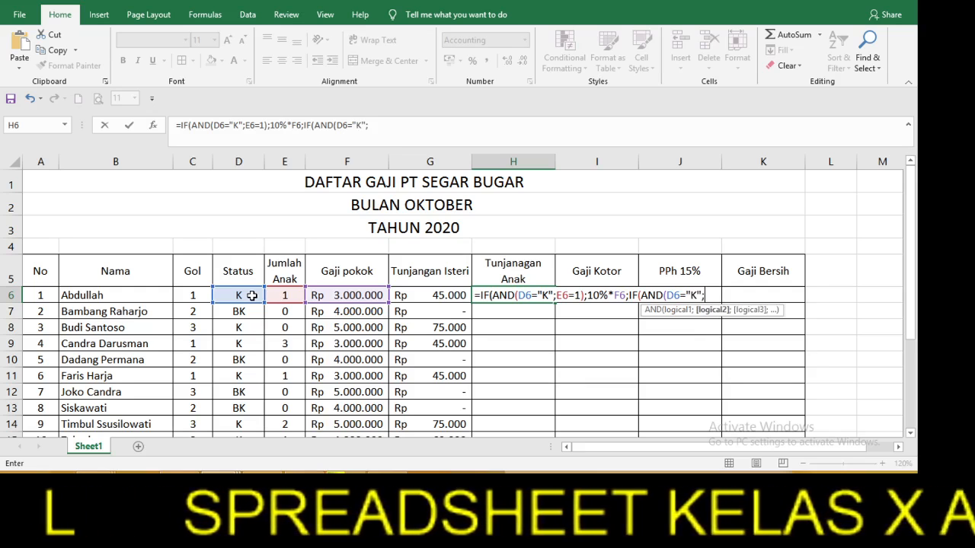
pyautogui.click(280, 297)
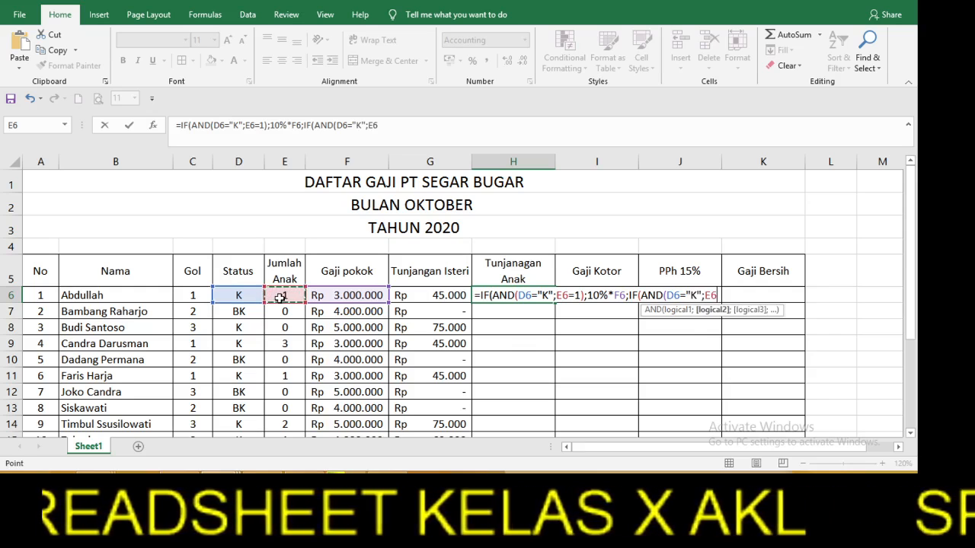
pyautogui.write('=2')
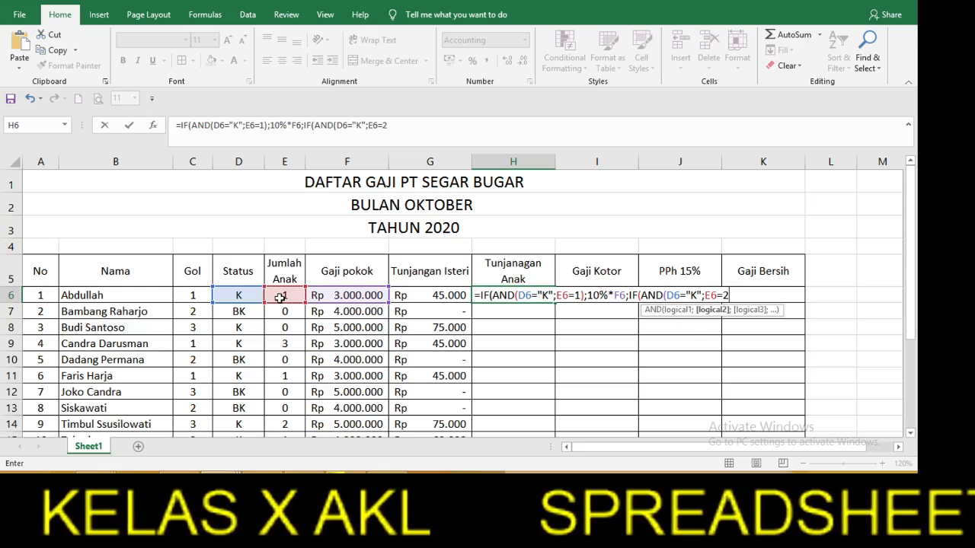
pyautogui.write(');')
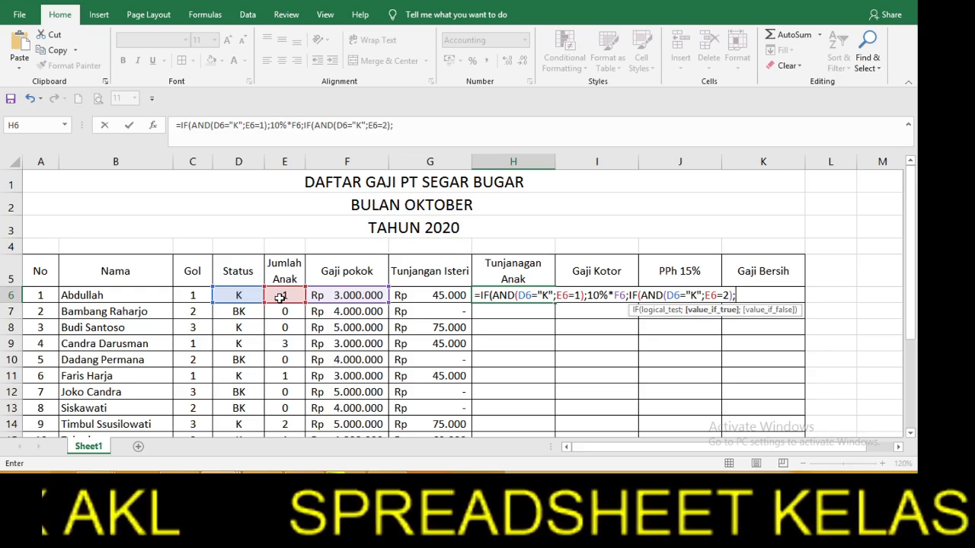
# Enter 7,5%*F6 as the value if true of the second IF in the H6 formula
pyautogui.write('7,5%')
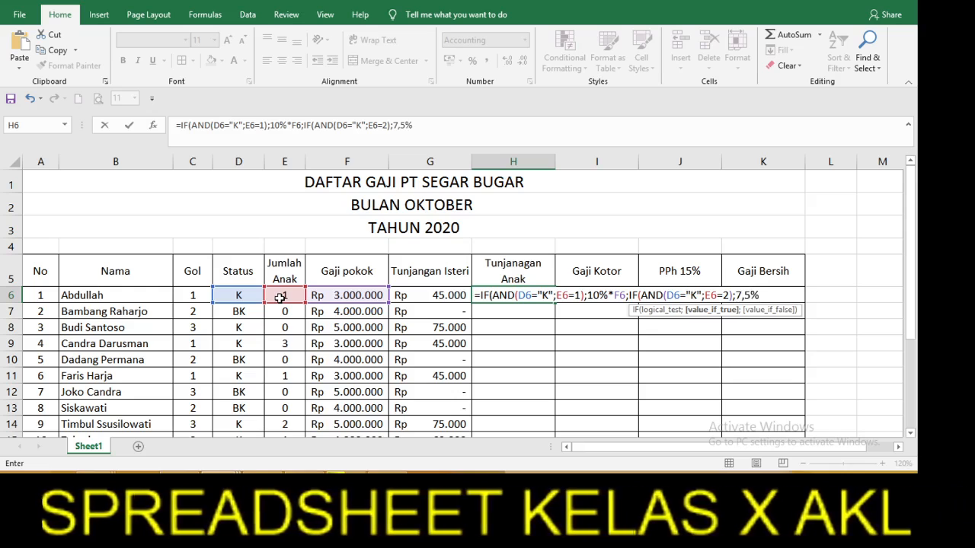
pyautogui.write('*')
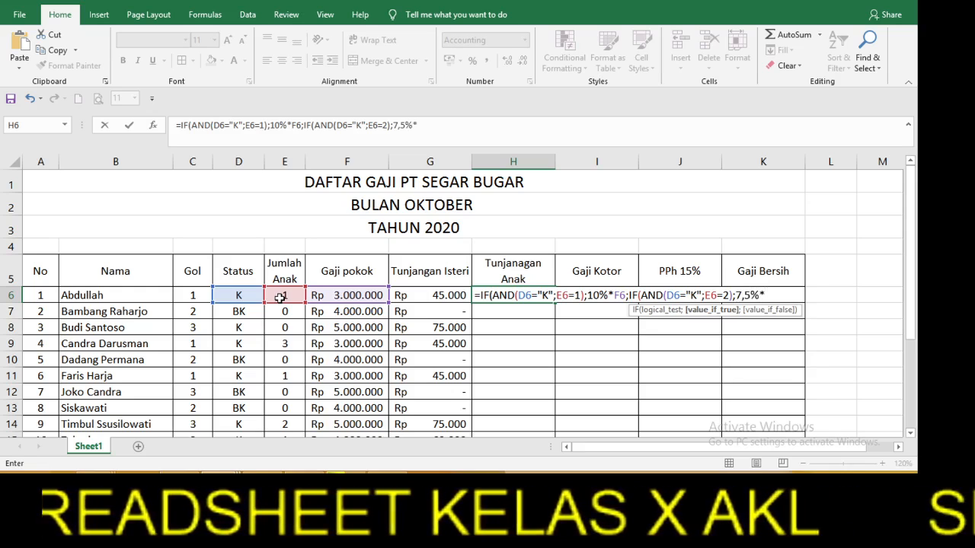
pyautogui.click(336, 296)
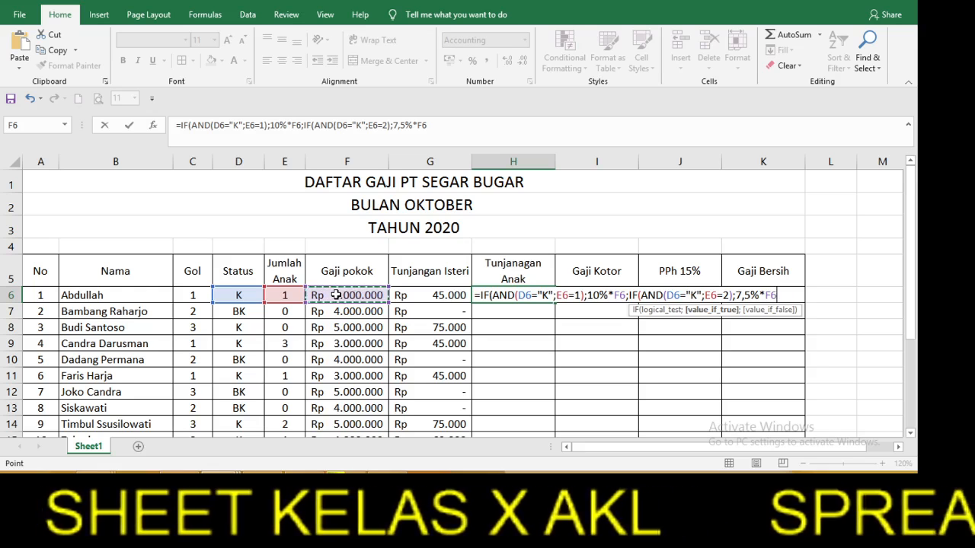
pyautogui.write(';')
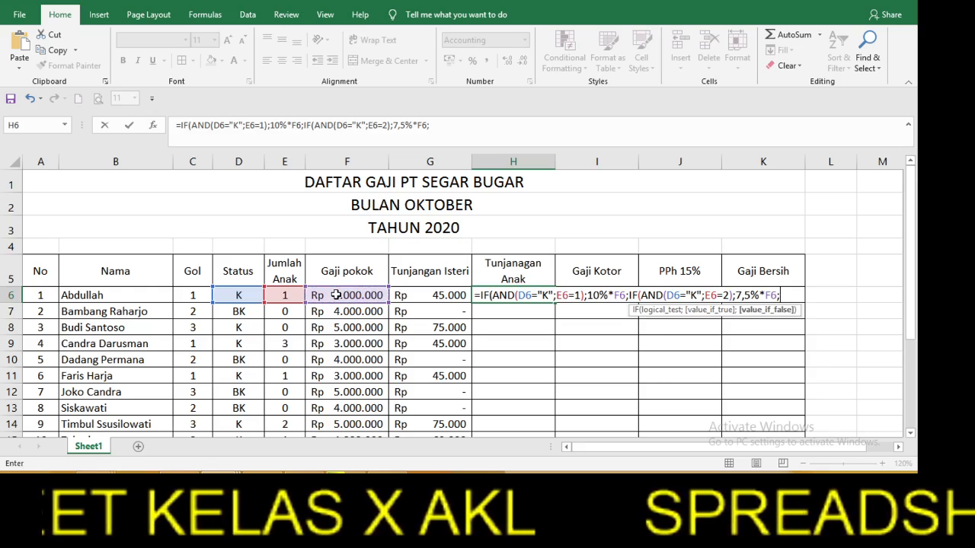
# Nest a third IF containing an AND function in the H6 formula's last false argument
pyautogui.write('i')
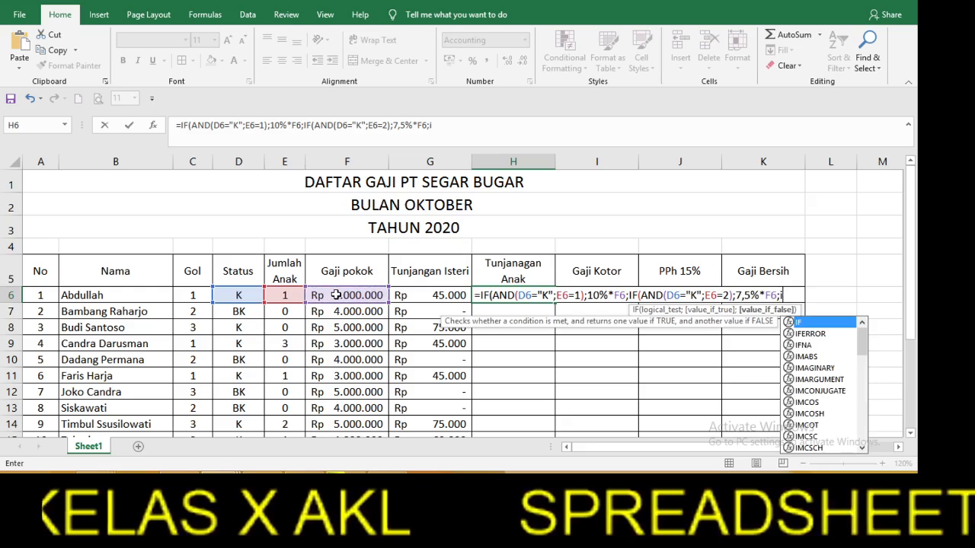
pyautogui.doubleClick(812, 323)
pyautogui.write('an')
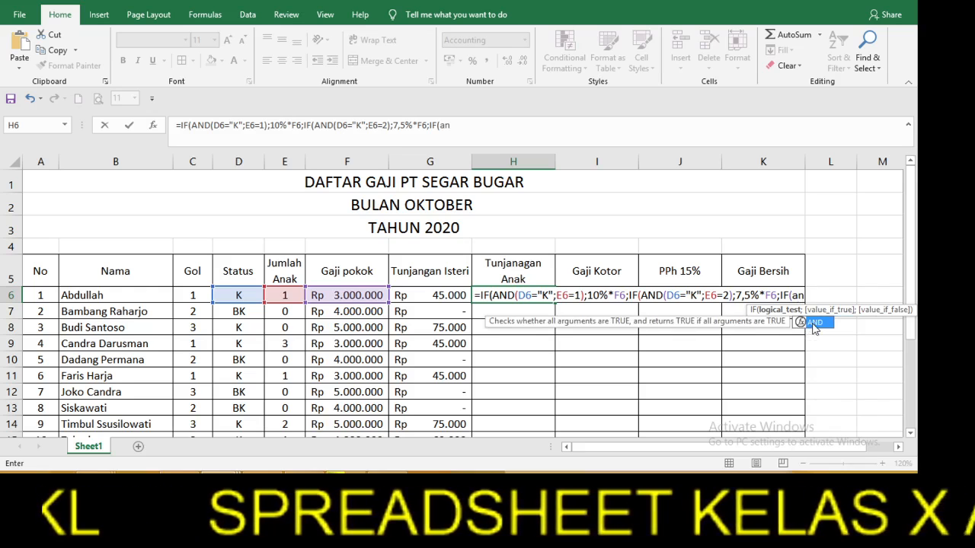
pyautogui.doubleClick(812, 328)
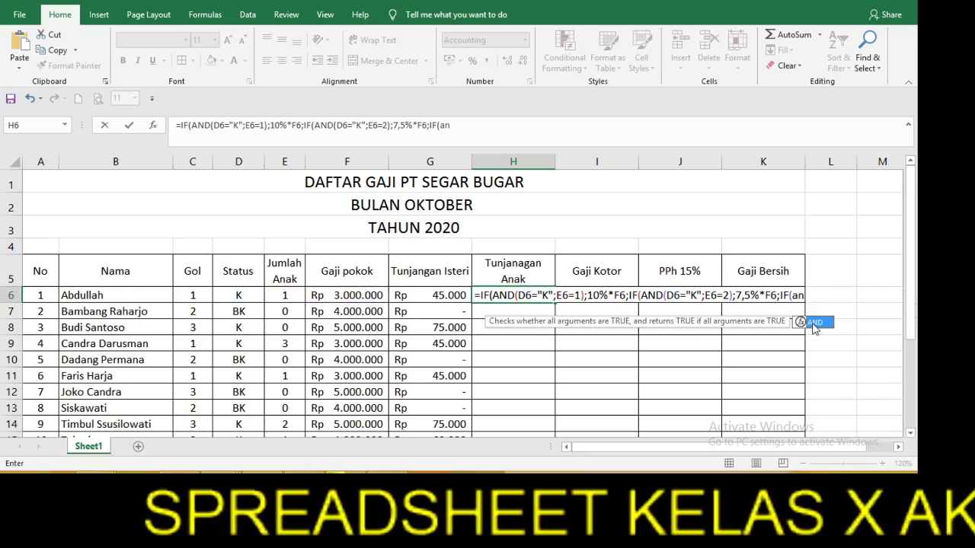
pyautogui.doubleClick(813, 326)
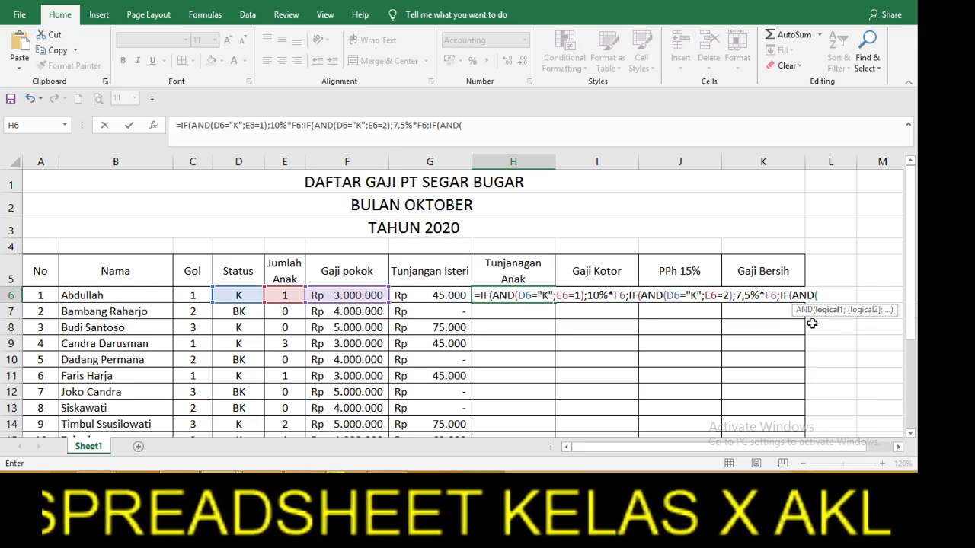
# Enter D6="K" and E6=3 as the AND conditions of the third IF in the H6 formula
pyautogui.click(244, 297)
pyautogui.write('="K"')
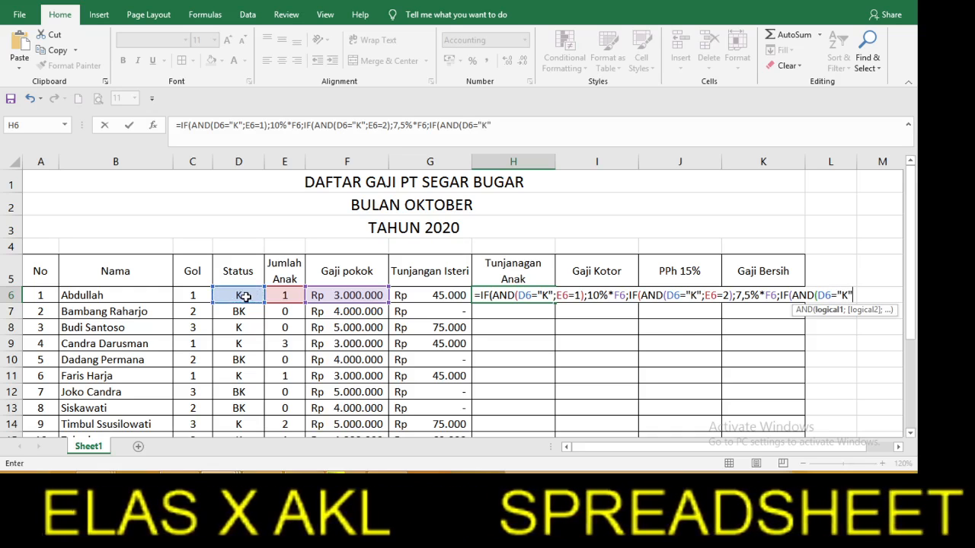
pyautogui.write('=')
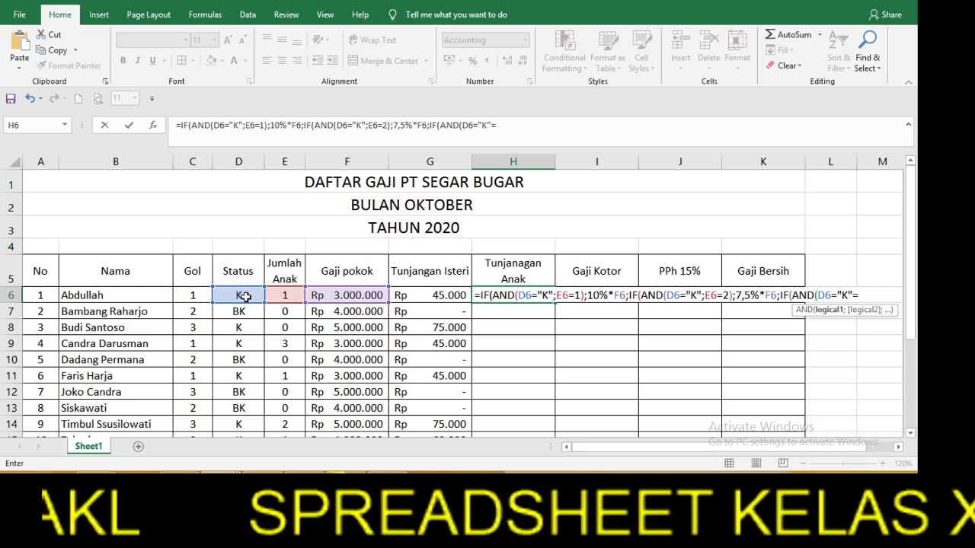
pyautogui.press('BackSpace')
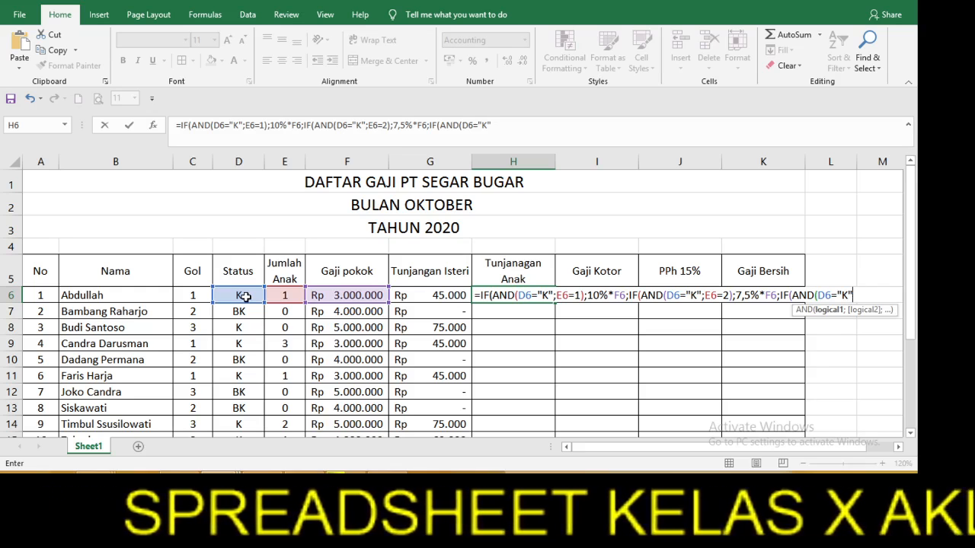
pyautogui.write(';')
pyautogui.click(277, 296)
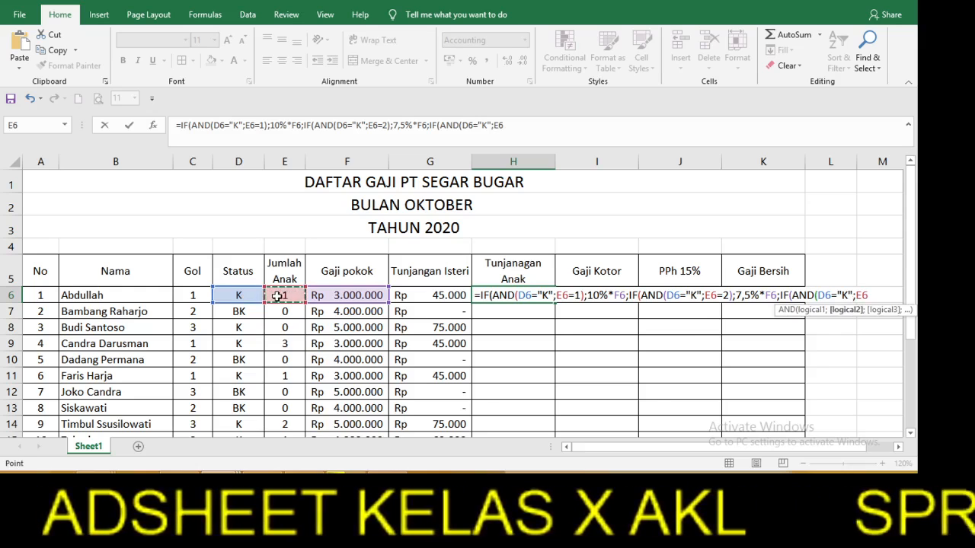
pyautogui.write('=3')
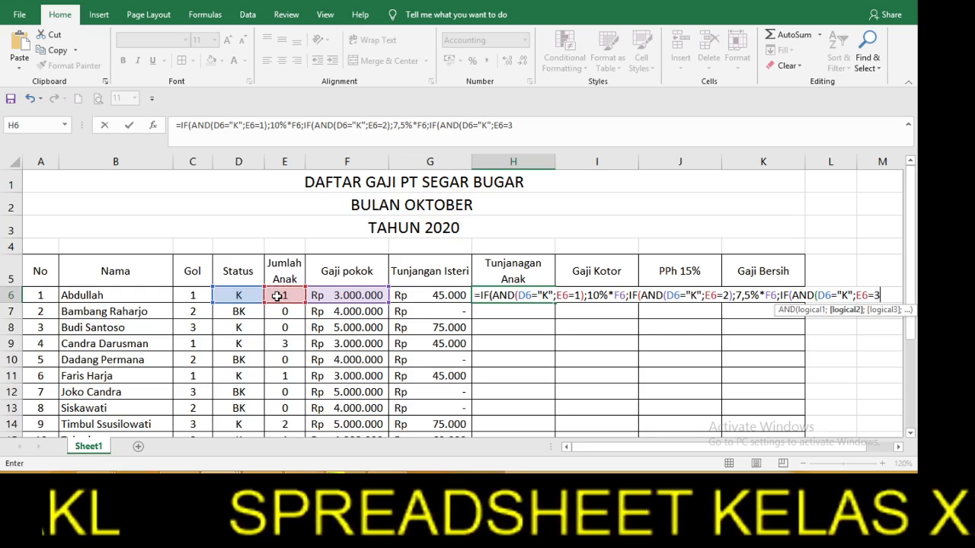
# Enter 5%*F6 as the value for the three-child condition in the H6 formula
pyautogui.write('0')
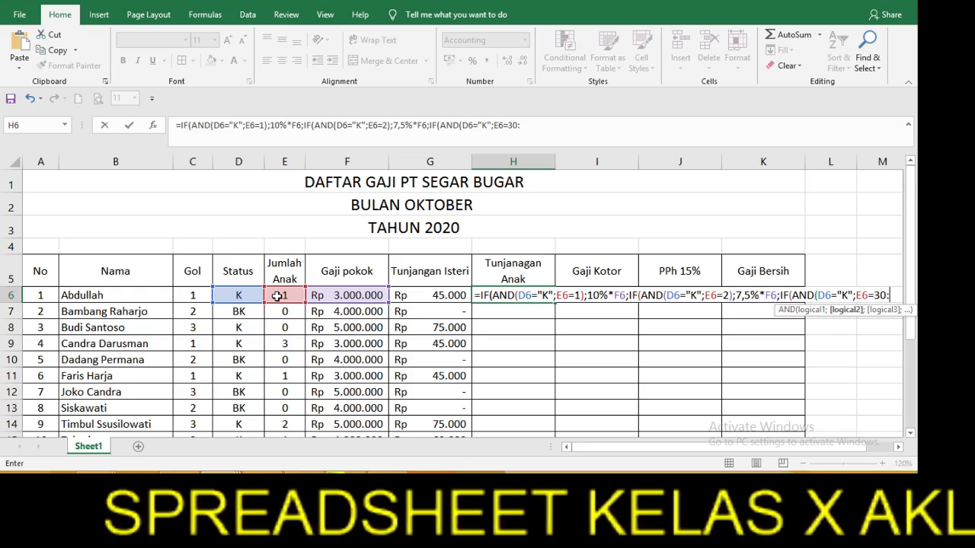
pyautogui.write(';')
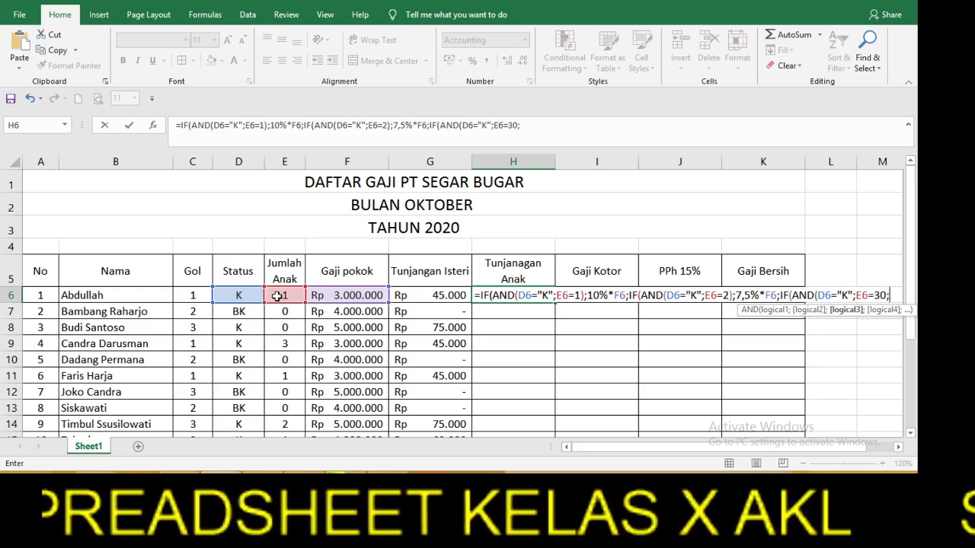
pyautogui.write('5%')
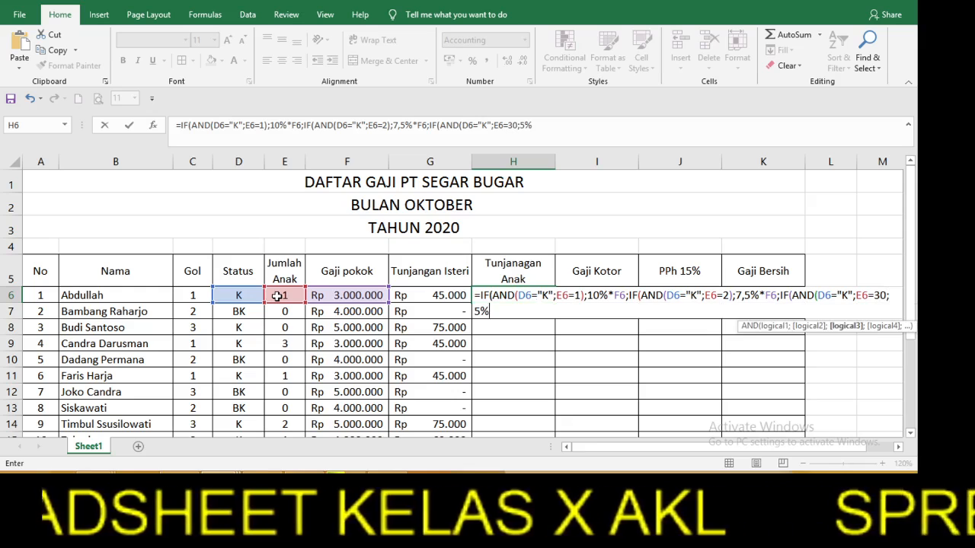
pyautogui.write('*')
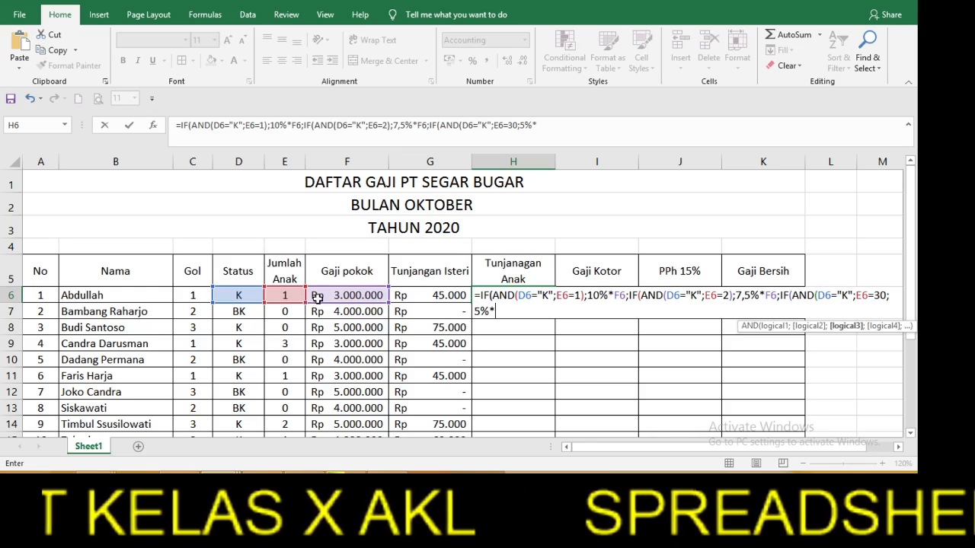
pyautogui.click(322, 295)
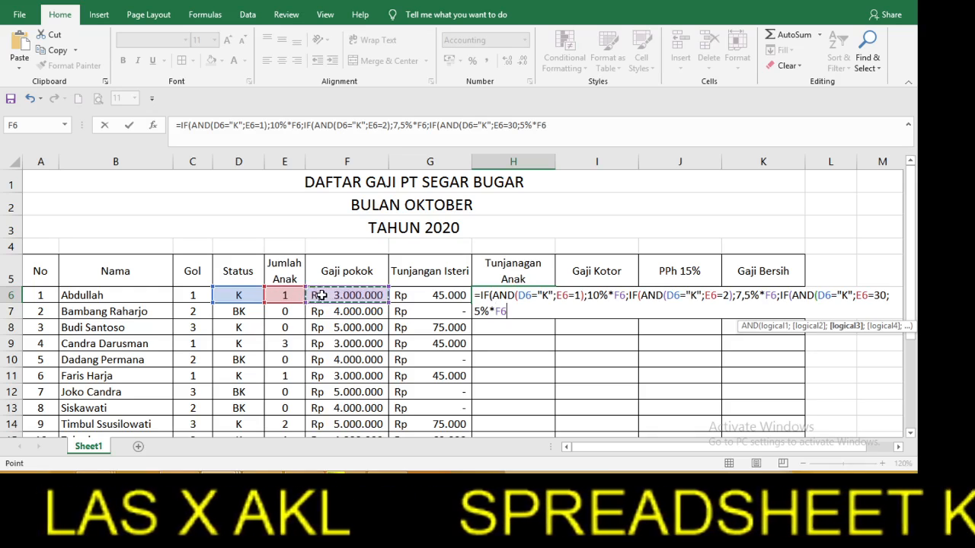
pyautogui.write(';')
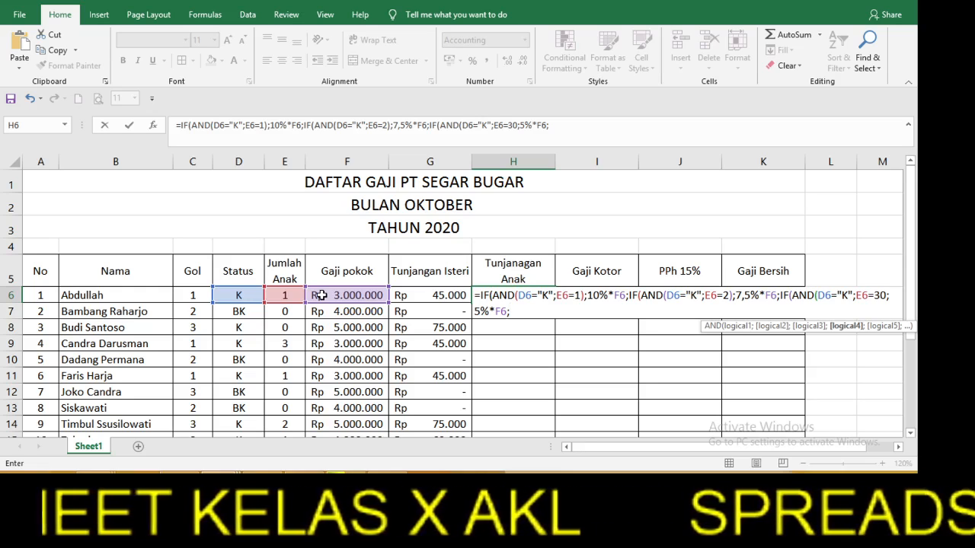
# Correct the last child-count condition to E6=3 and end the H6 formula with 0 as the final false value
pyautogui.click(888, 296)
pyautogui.press('BackSpace')
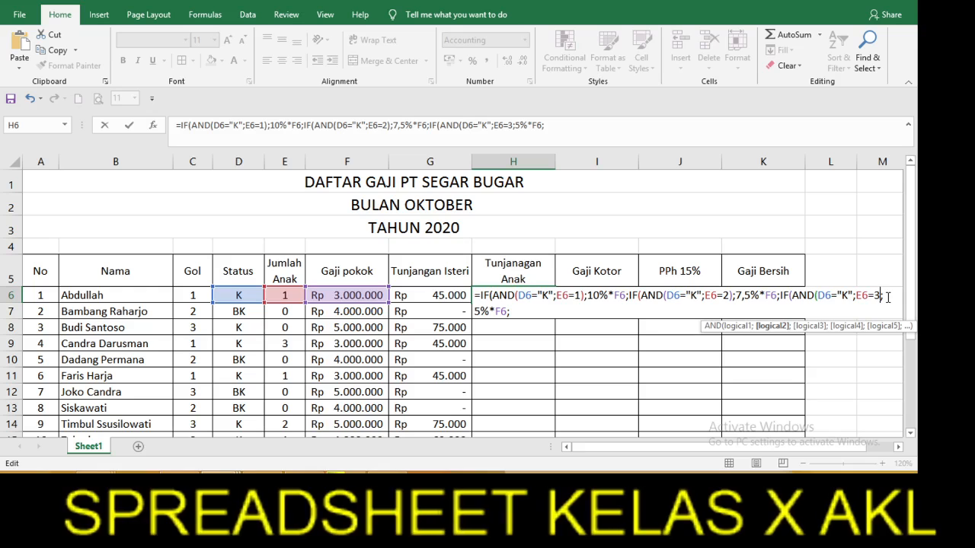
pyautogui.click(520, 311)
pyautogui.write('0)')
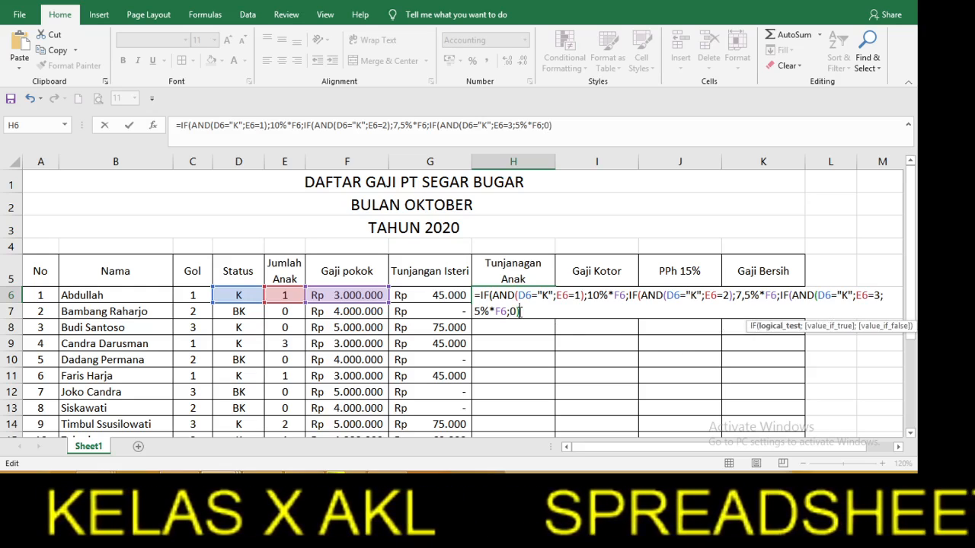
pyautogui.press('Return')
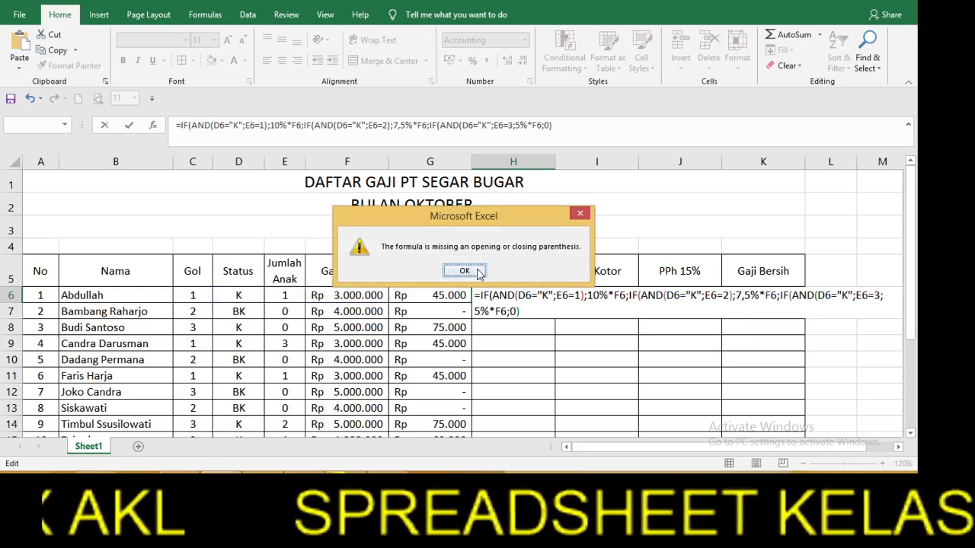
pyautogui.click(464, 271)
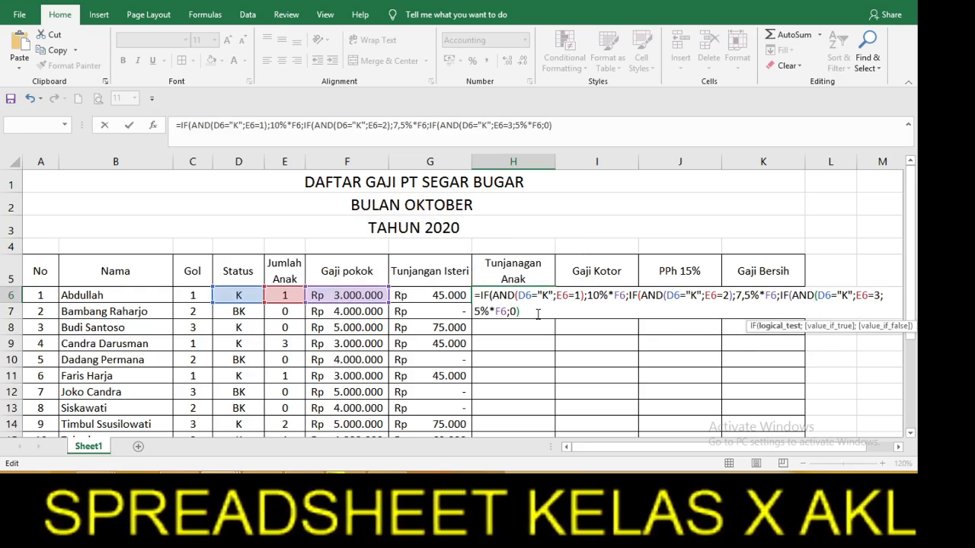
# Add two closing parentheses at the end of the H6 formula, close the third AND after E6=3, and enter the formula
pyautogui.write(')')
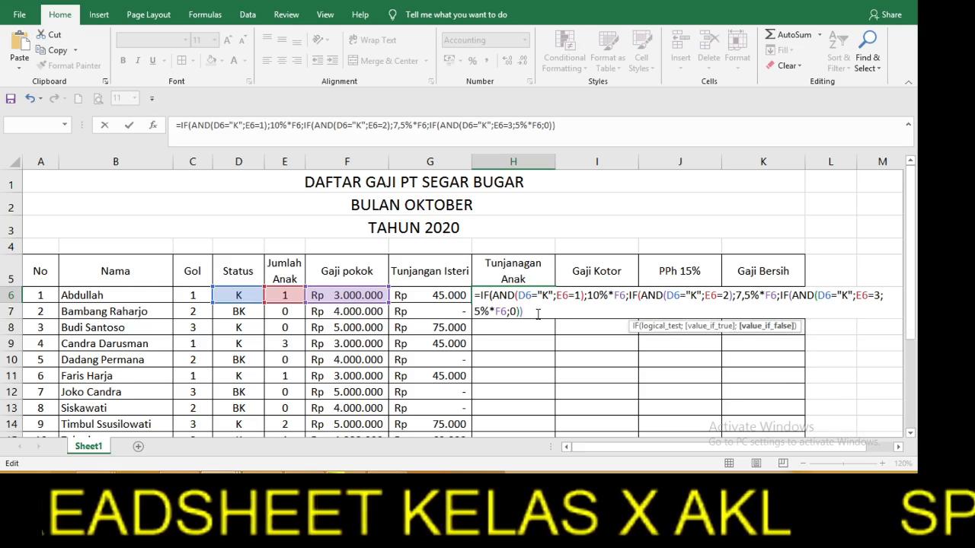
pyautogui.write(')')
pyautogui.press('Return')
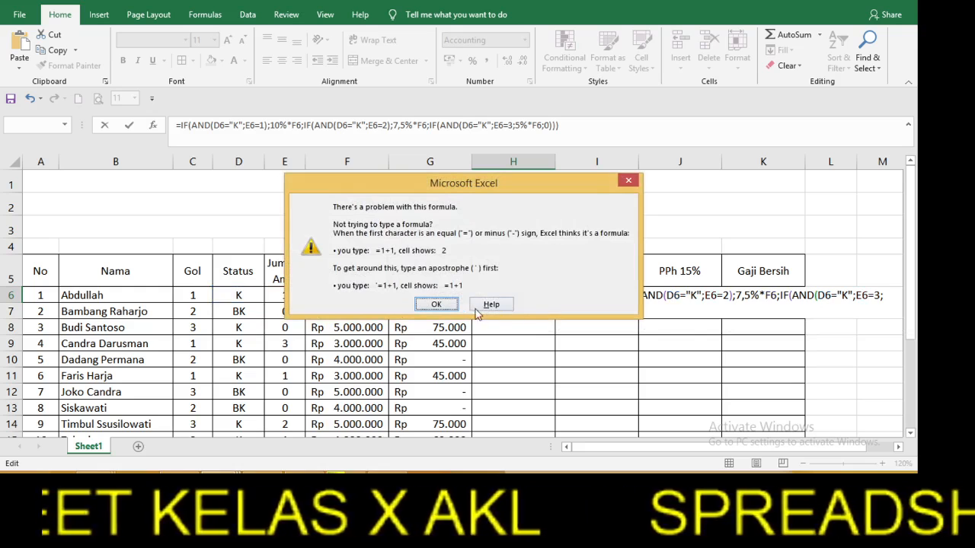
pyautogui.click(448, 303)
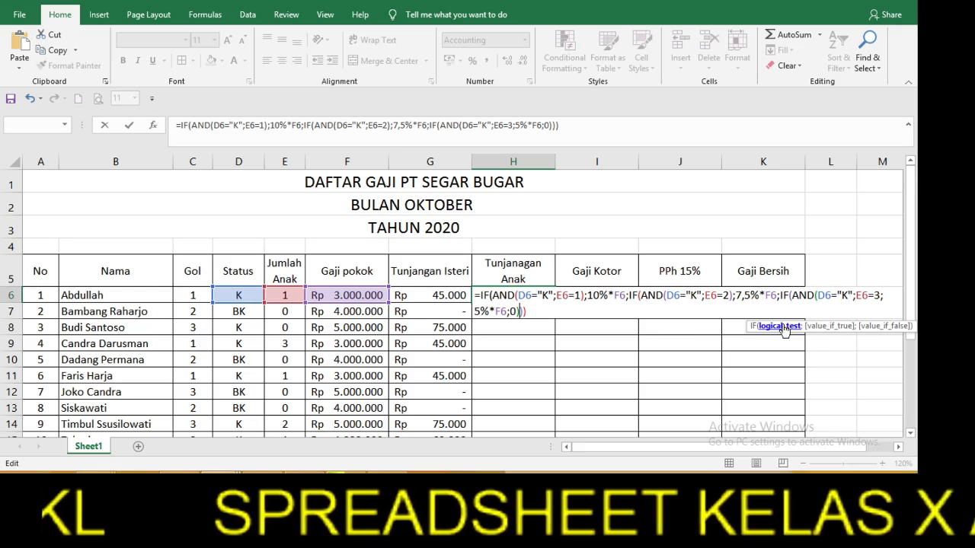
pyautogui.click(880, 297)
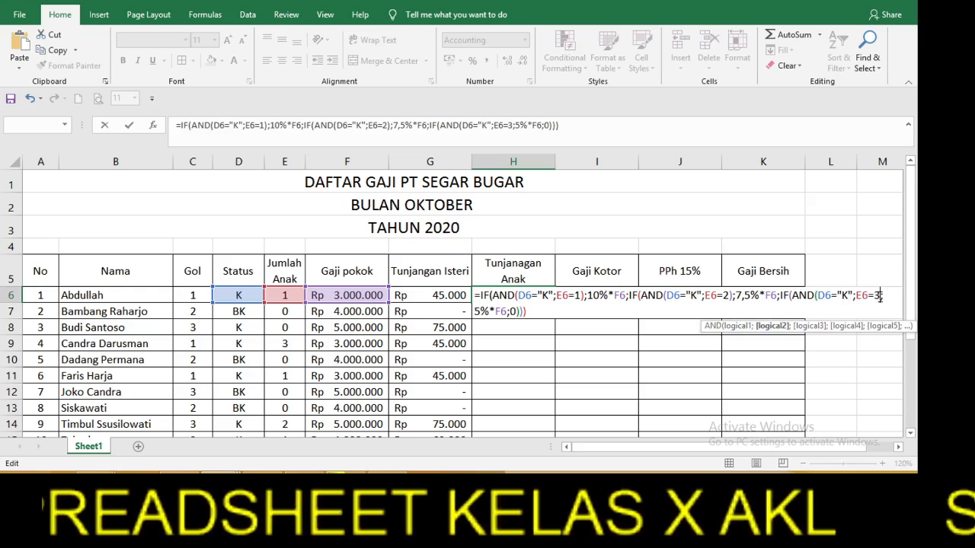
pyautogui.write(')')
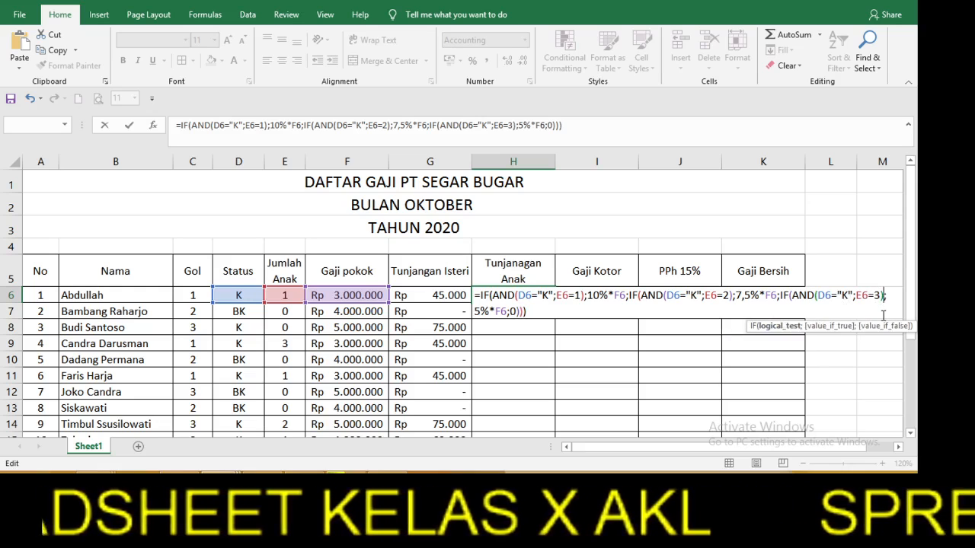
pyautogui.press('Return')
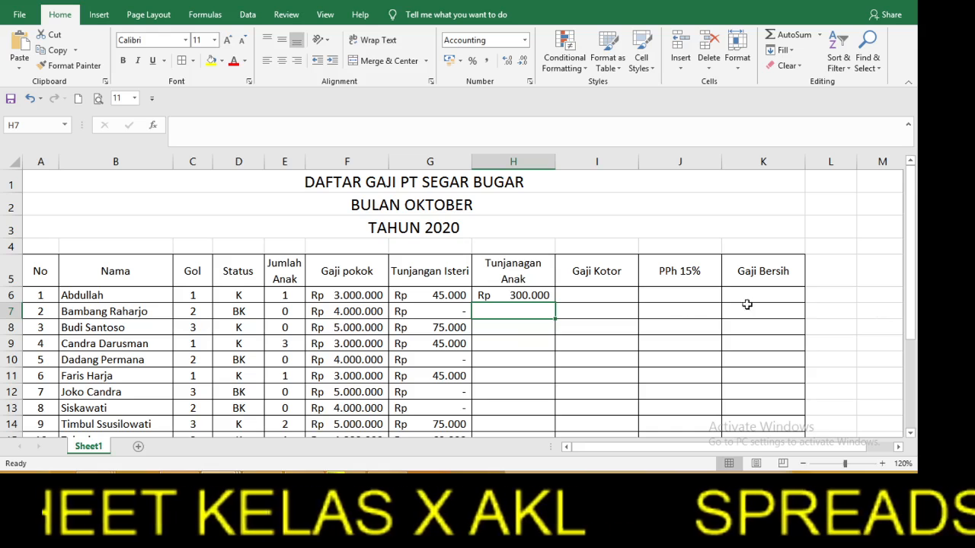
# Fill the child allowance formula from H6 down to H15 and check the allowances in rows 7 and 8
pyautogui.click(539, 292)
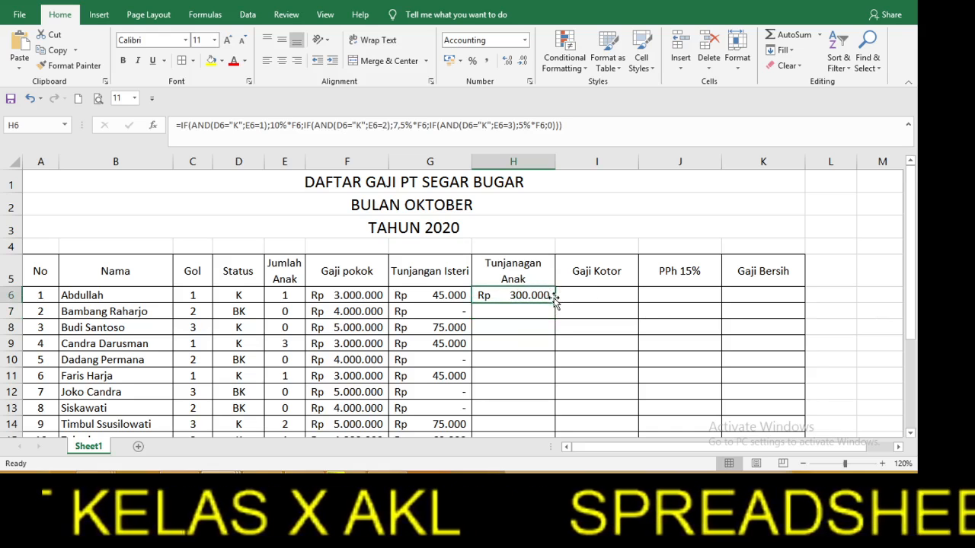
pyautogui.moveTo(554, 302); pyautogui.dragTo(540, 359)
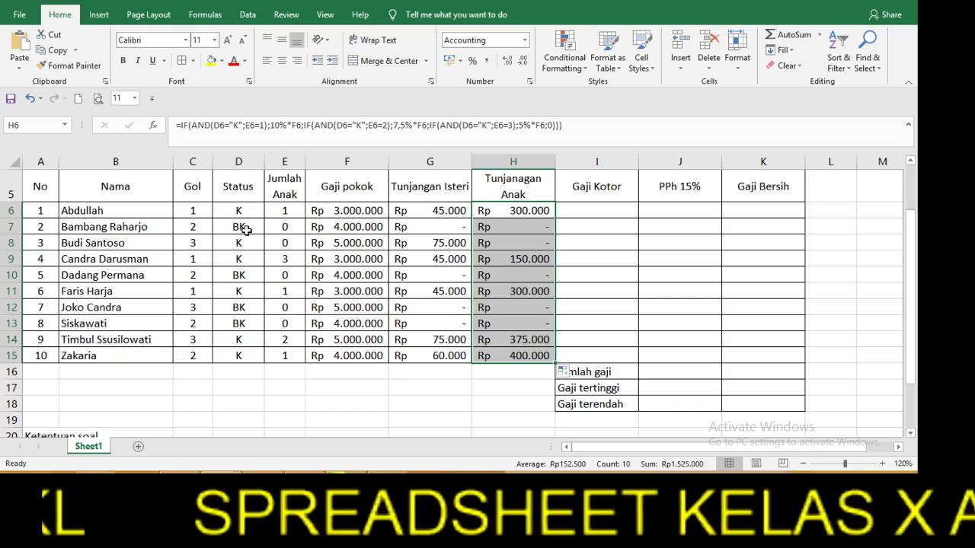
pyautogui.click(509, 228)
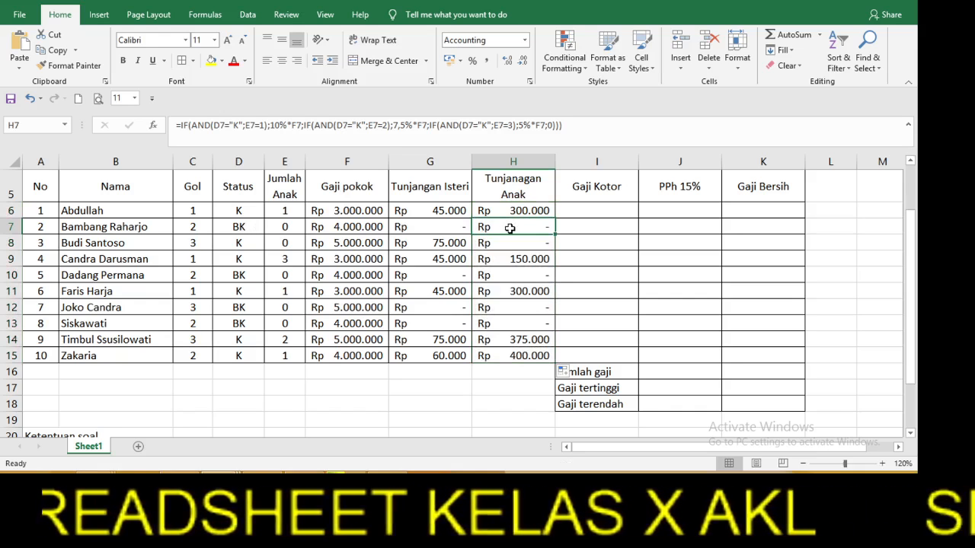
pyautogui.click(244, 248)
pyautogui.click(288, 245)
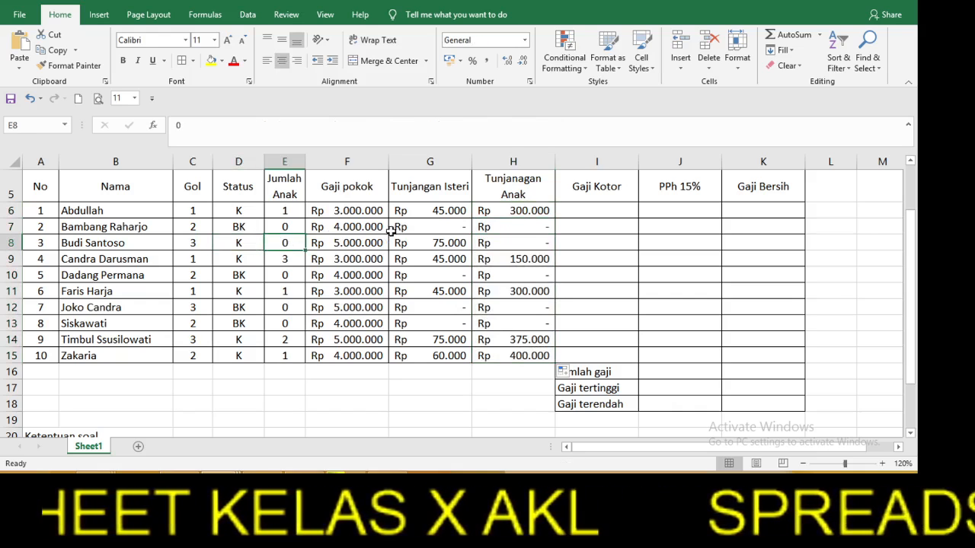
pyautogui.click(503, 242)
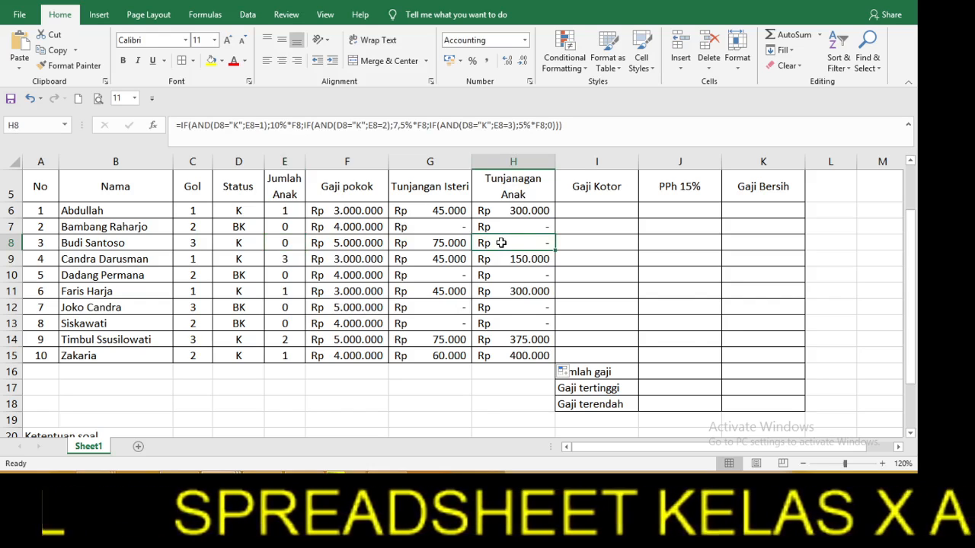
# Calculate the gross salary in I6 as =SUM(F6:H6) and fill it down to I15
pyautogui.click(568, 206)
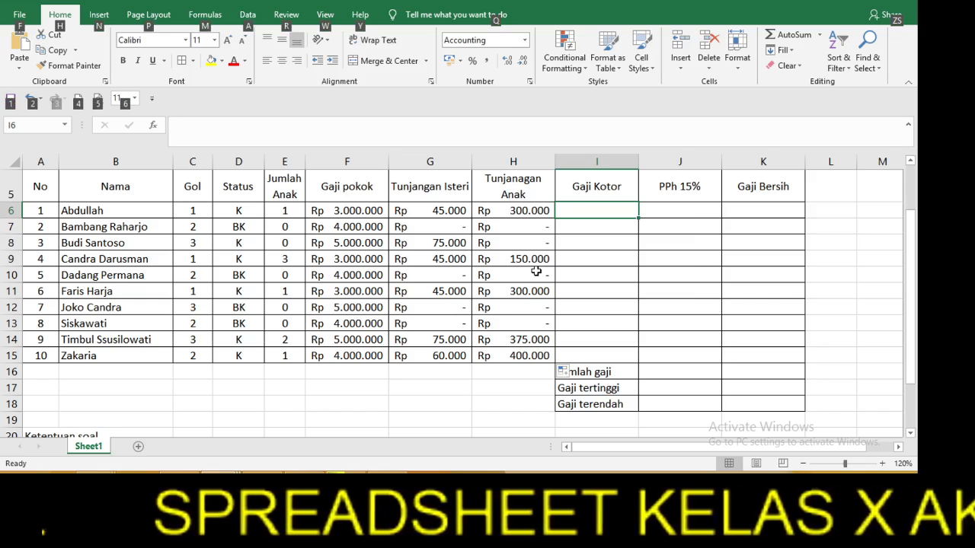
pyautogui.hotkey('alt', '=')
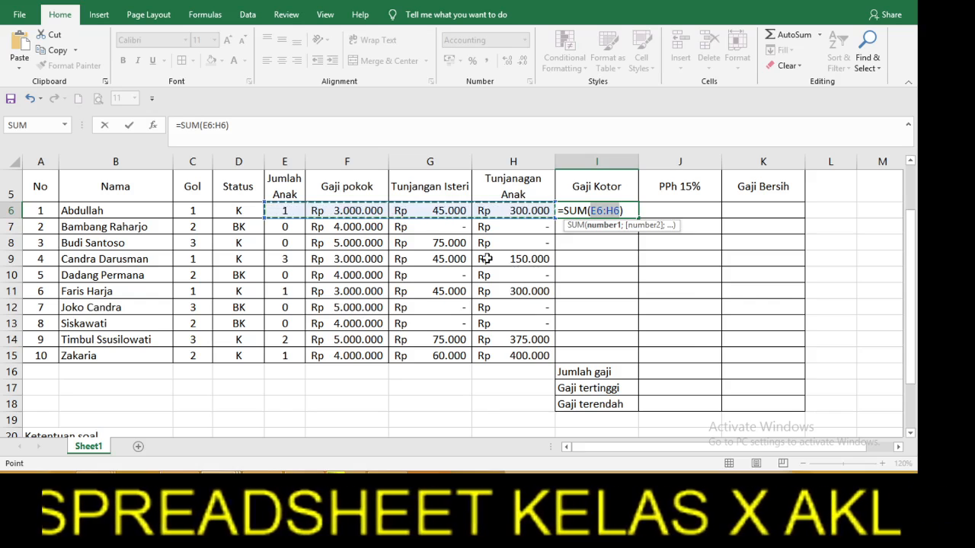
pyautogui.moveTo(366, 213); pyautogui.dragTo(521, 204)
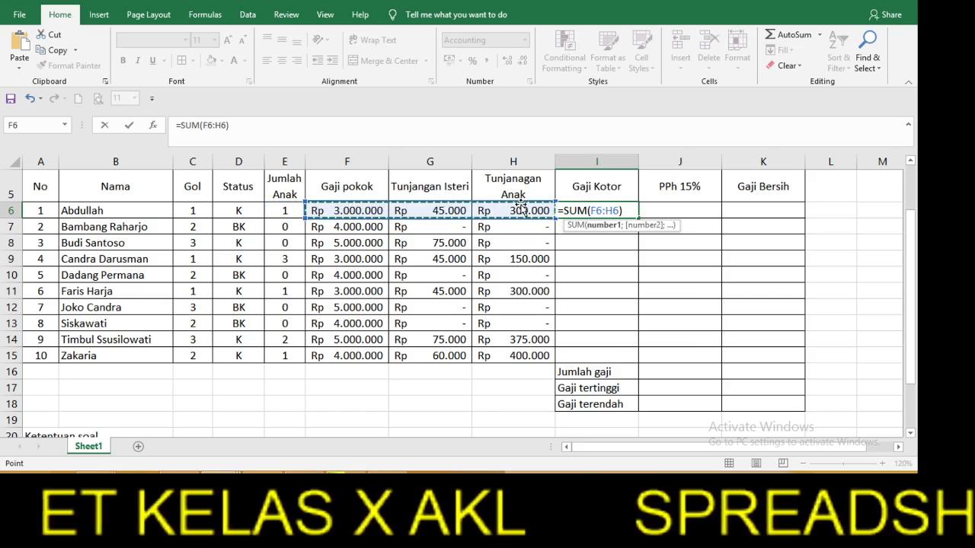
pyautogui.press('Return')
pyautogui.click(592, 209)
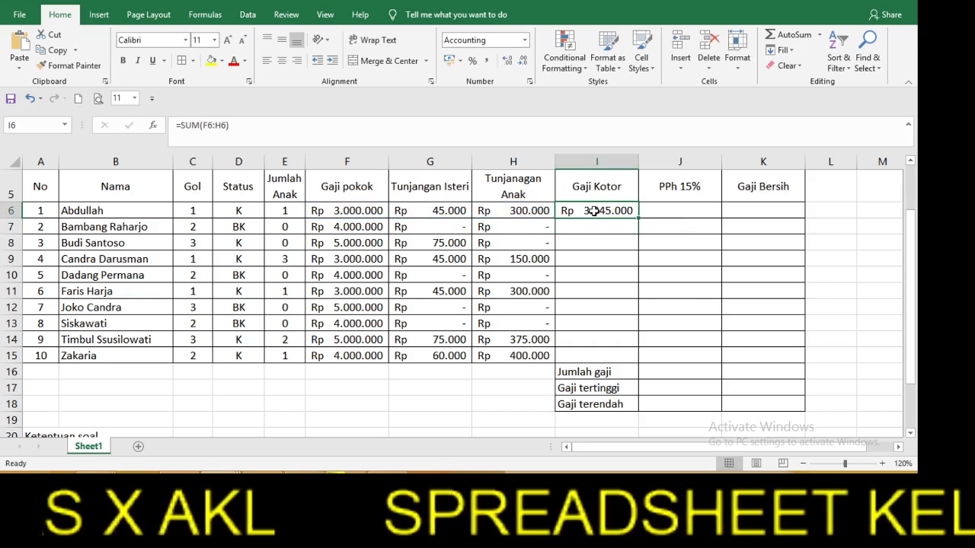
pyautogui.moveTo(638, 219); pyautogui.dragTo(633, 358)
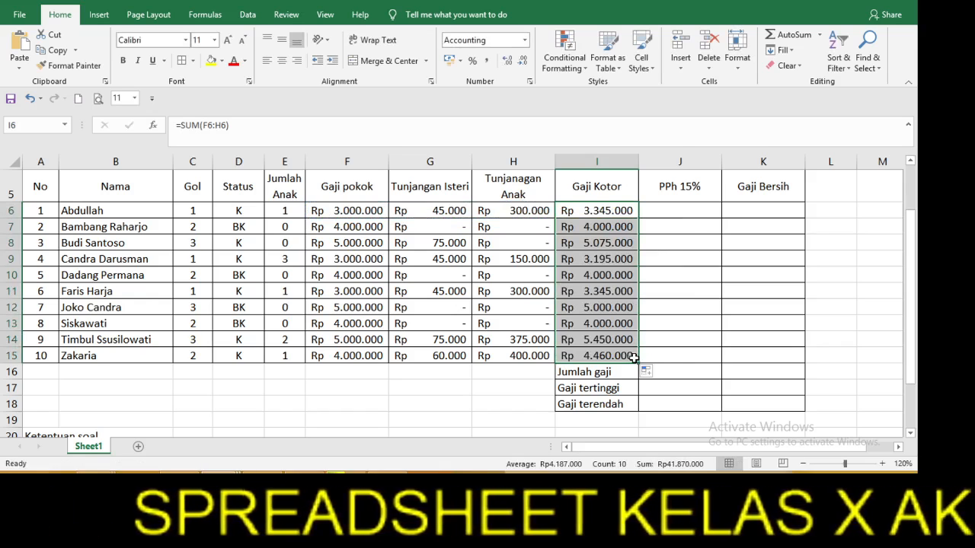
# Calculate the PPh 15% tax in J6 as =I6*15% and fill the formula down to J15
pyautogui.click(679, 213)
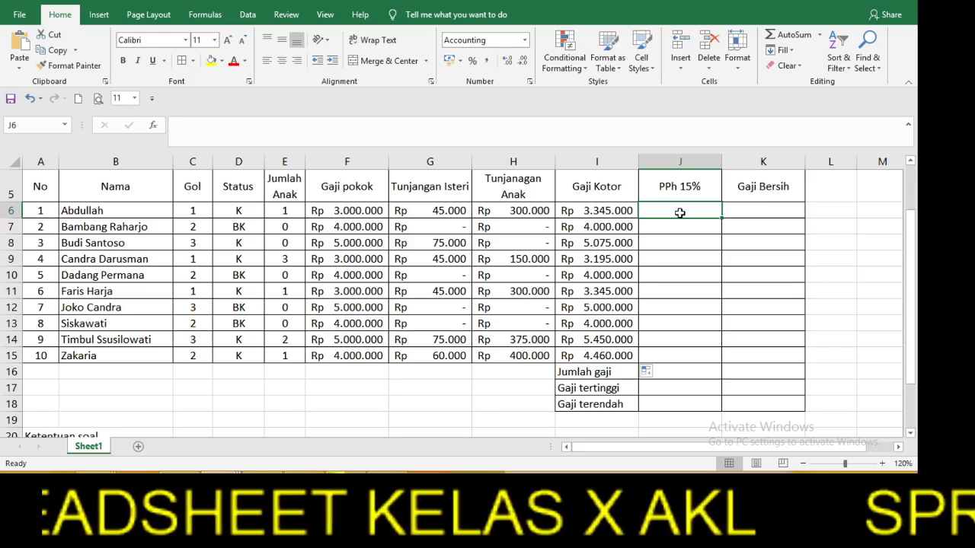
pyautogui.write('=')
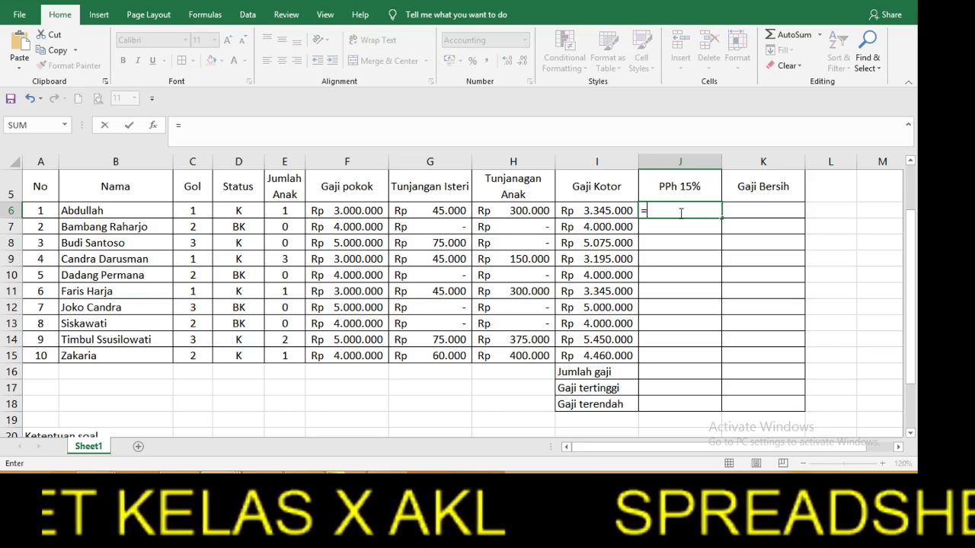
pyautogui.click(598, 208)
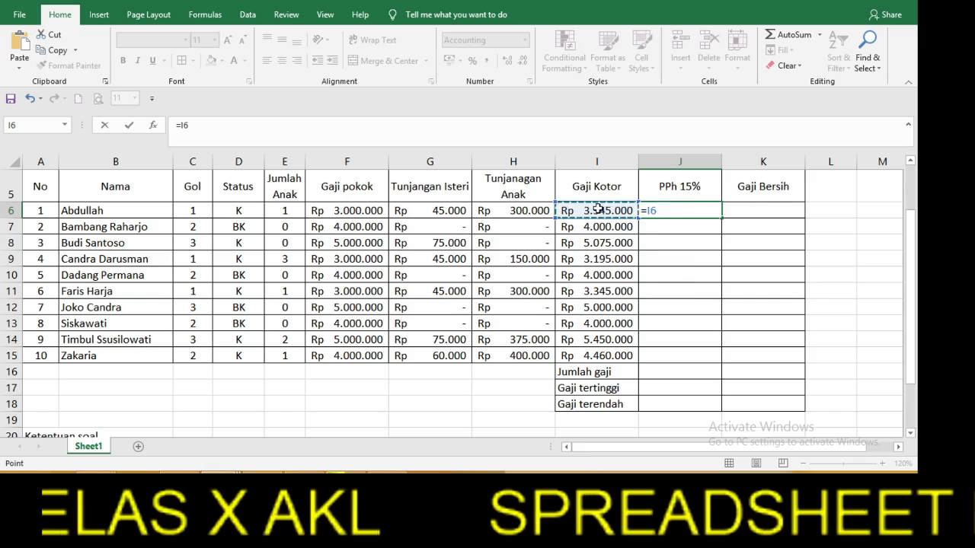
pyautogui.write('*15')
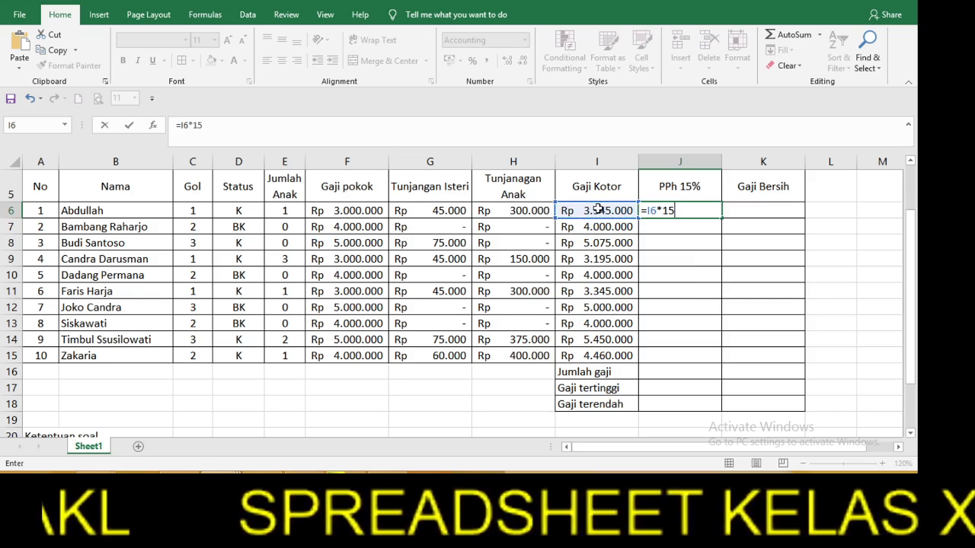
pyautogui.write('%')
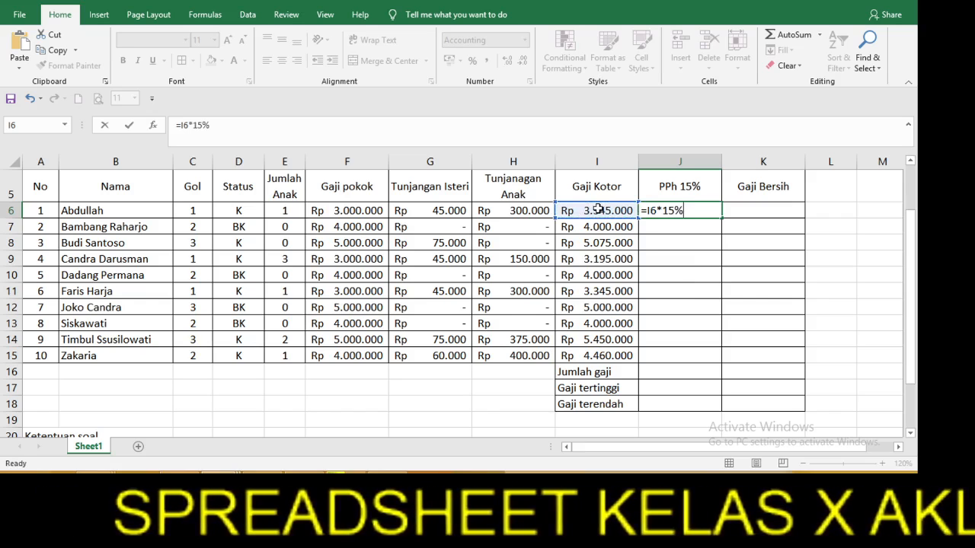
pyautogui.press('Return')
pyautogui.click(710, 212)
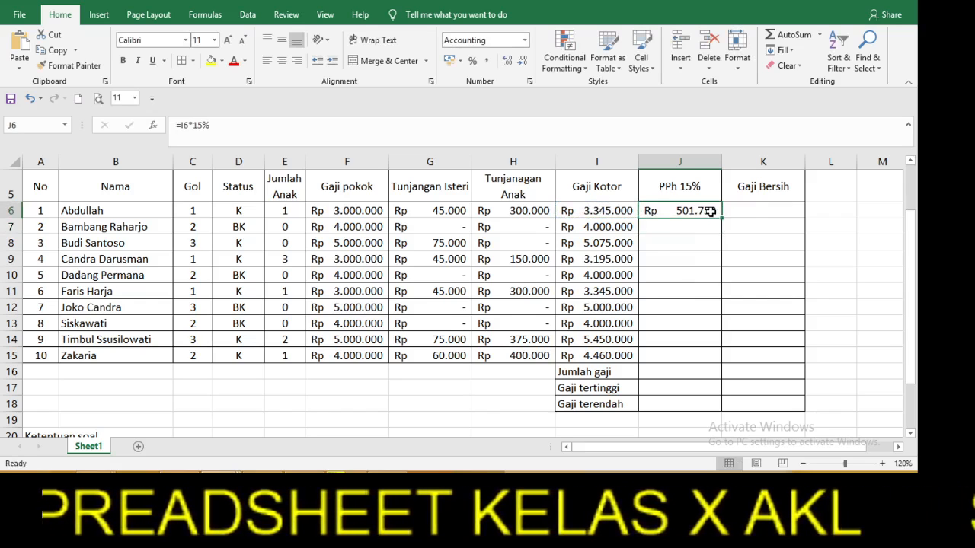
pyautogui.moveTo(721, 219); pyautogui.dragTo(727, 368)
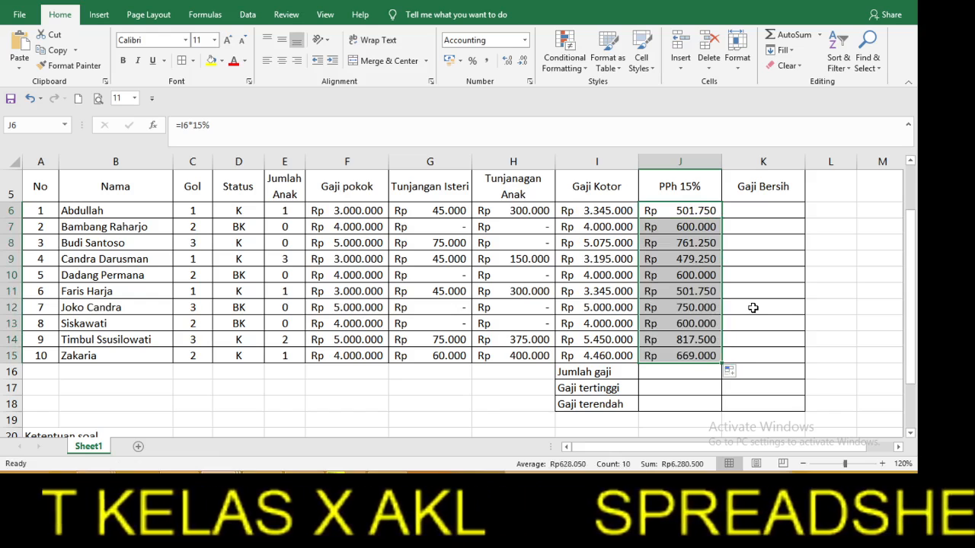
# Calculate the net salary (Gaji Bersih) in K6 as =I6-J6 and fill the formula down to K15
pyautogui.click(766, 263)
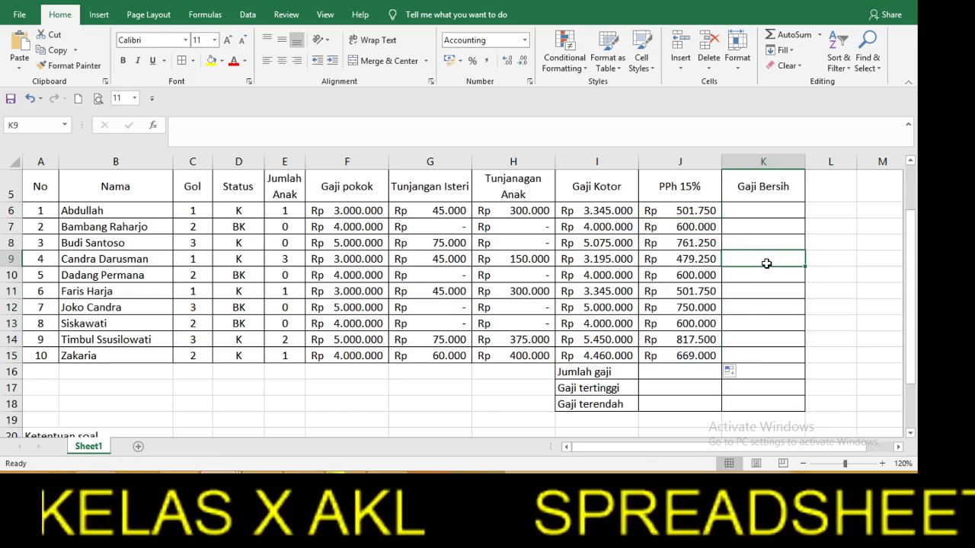
pyautogui.click(764, 209)
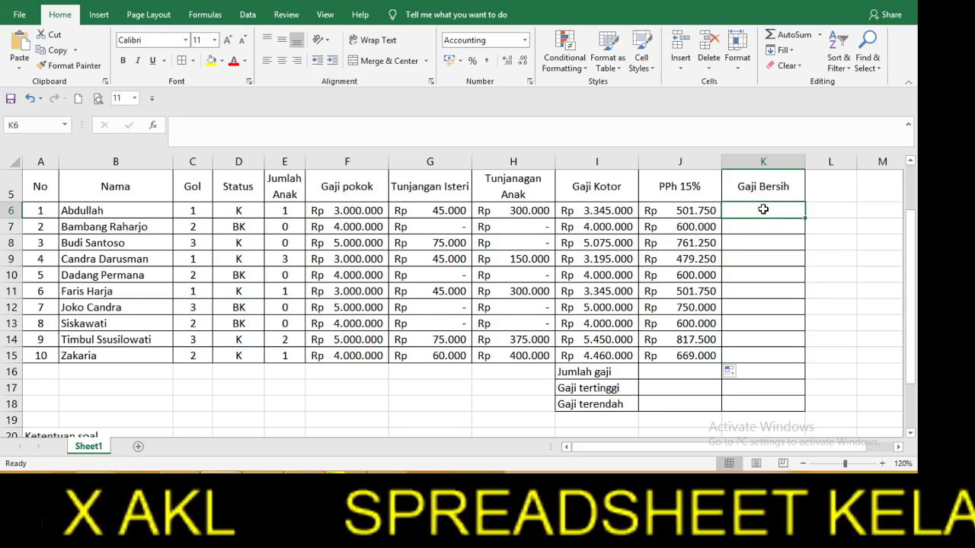
pyautogui.write('=')
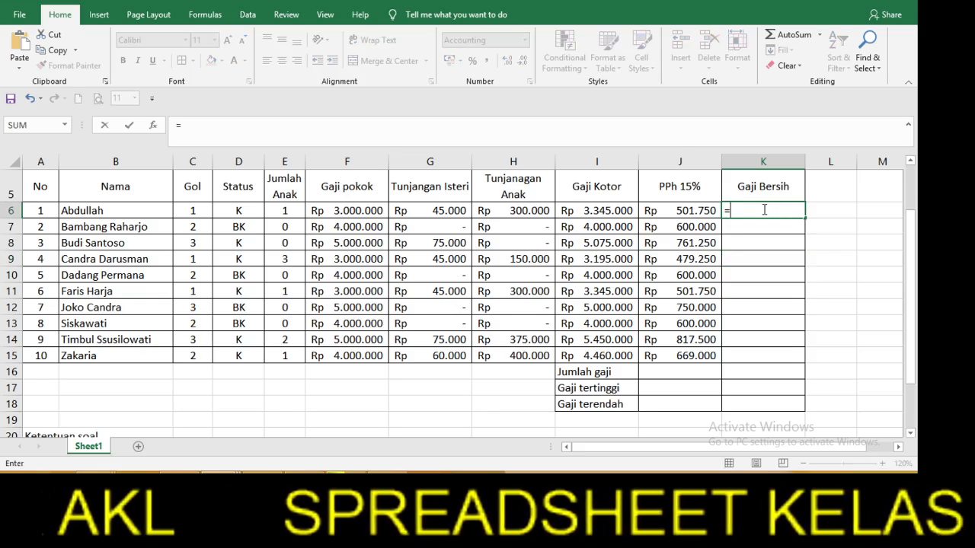
pyautogui.click(633, 212)
pyautogui.write('-')
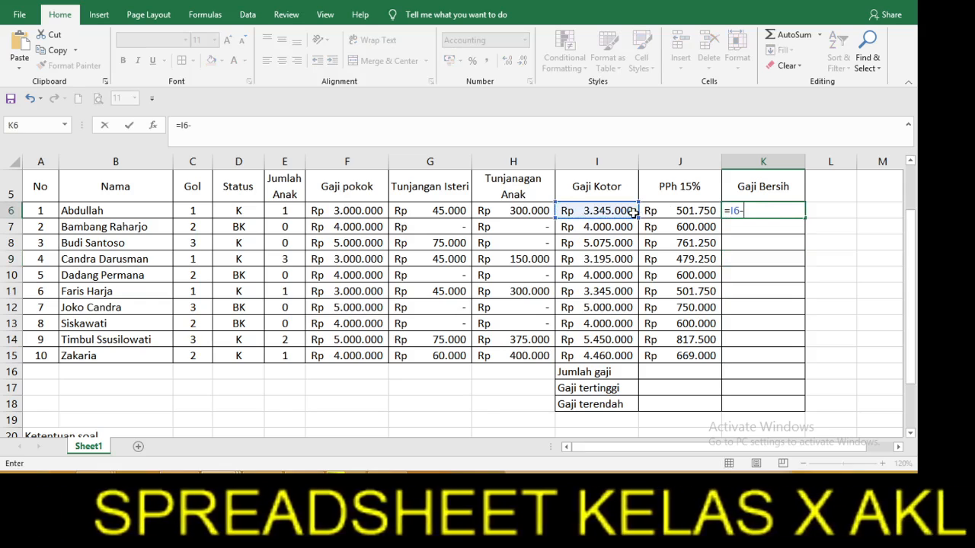
pyautogui.click(678, 210)
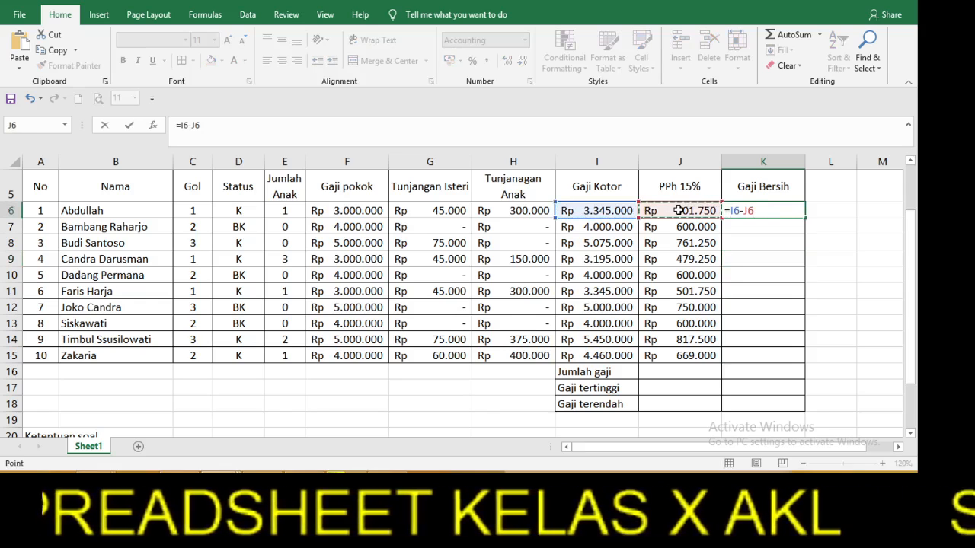
pyautogui.press('Return')
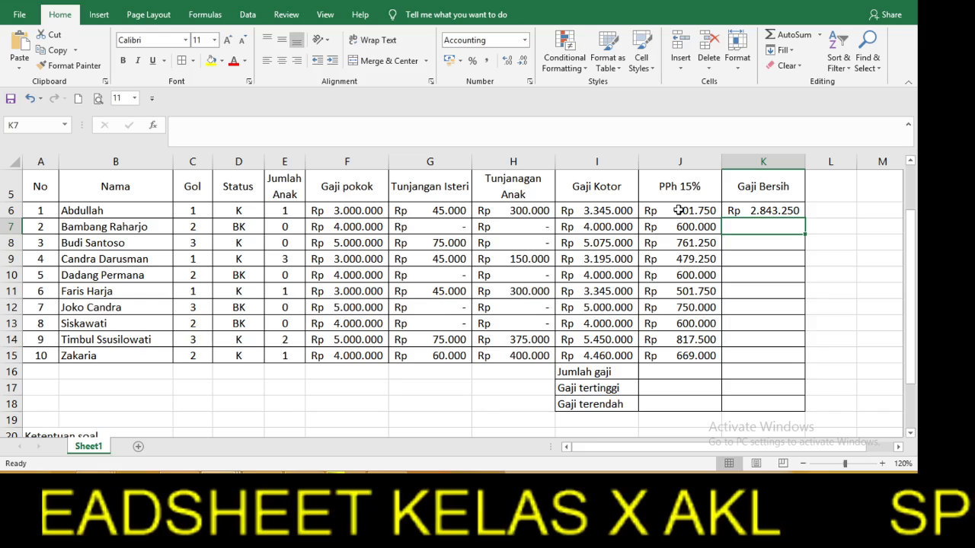
pyautogui.click(784, 210)
pyautogui.moveTo(804, 219); pyautogui.dragTo(805, 358)
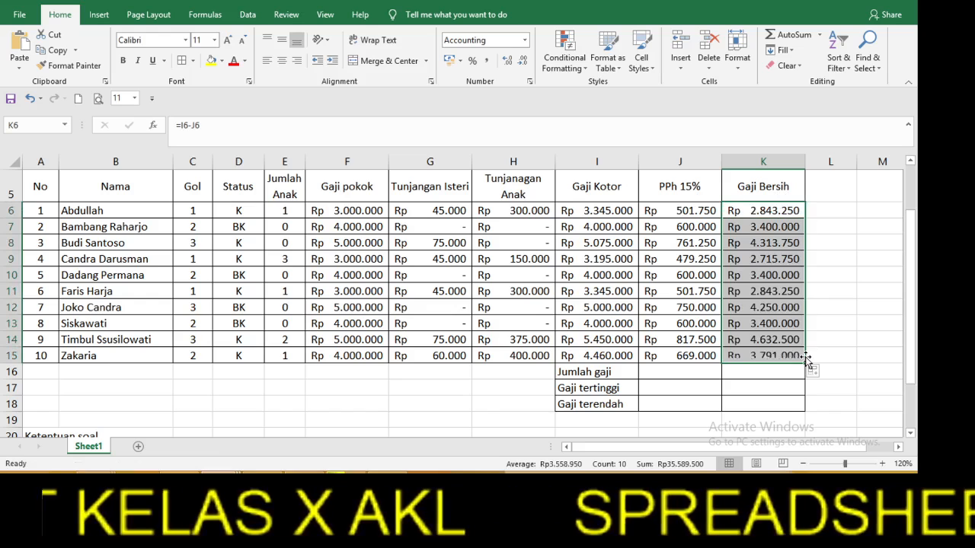
# Total the net salaries in K16, the Jumlah gaji row, with =SUM(K6:K15)
pyautogui.click(788, 370)
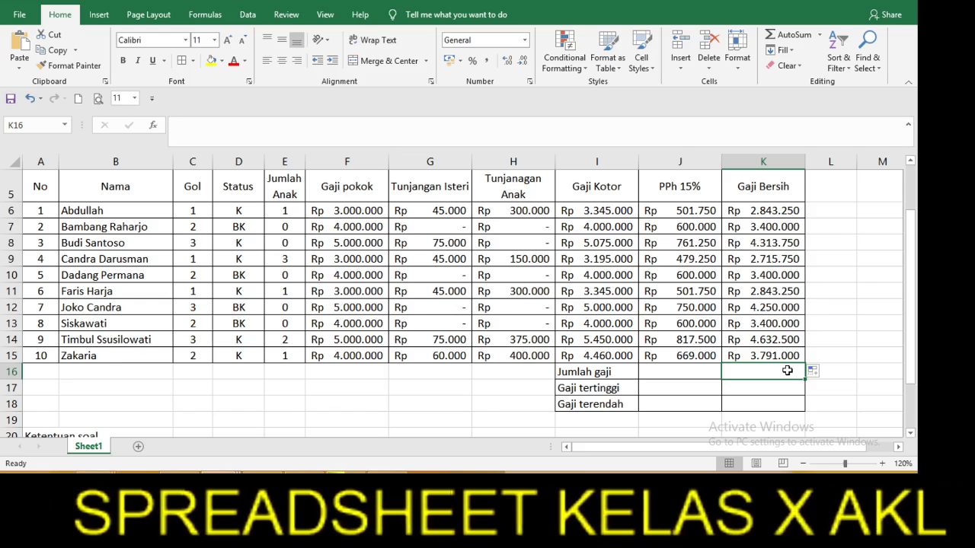
pyautogui.press('alt')
pyautogui.hotkey('alt', '=')
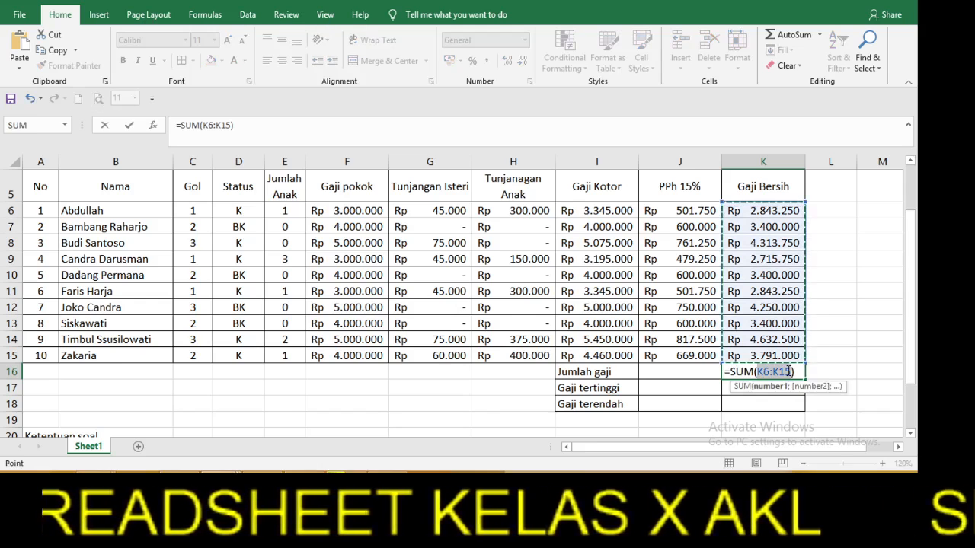
pyautogui.press('Return')
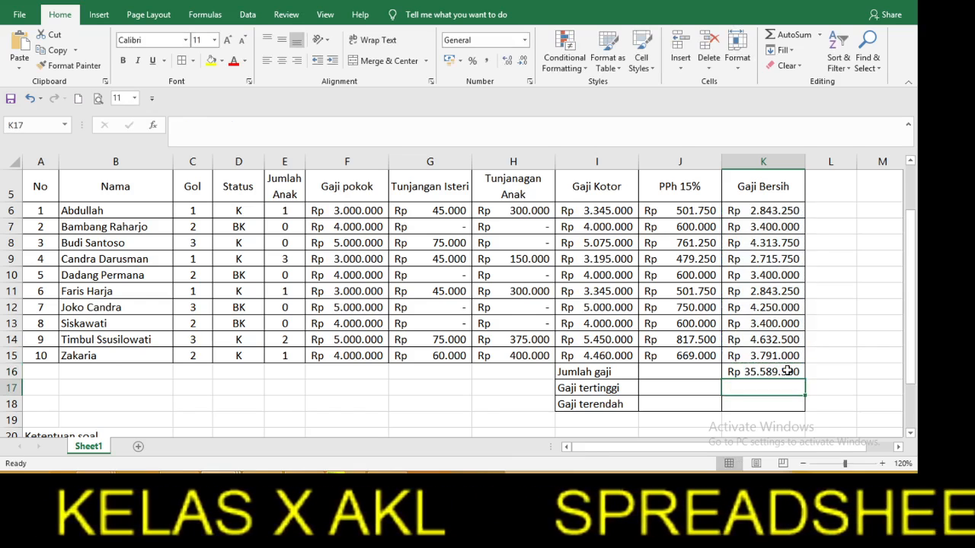
# Find the highest net salary in K17, the Gaji tertinggi row, with the MAX function over K6:K15
pyautogui.write('=')
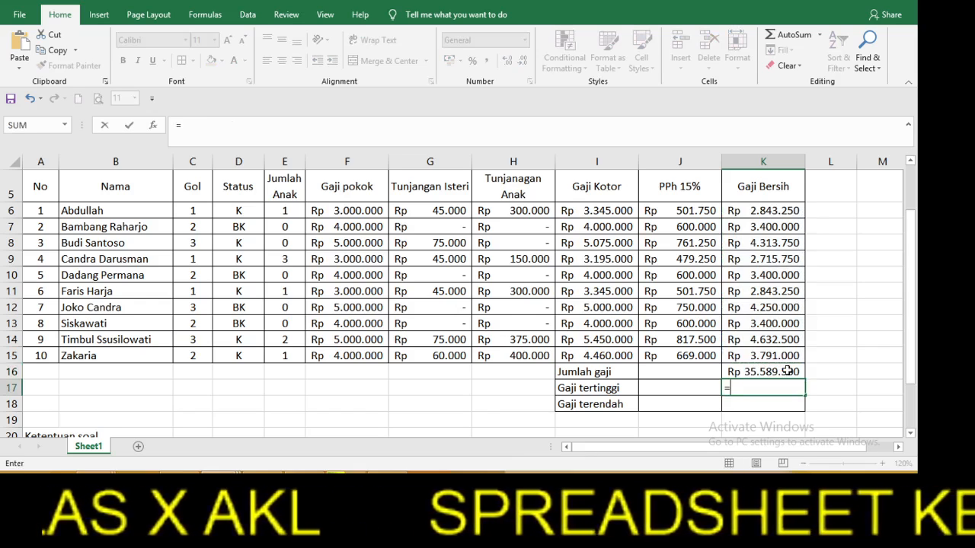
pyautogui.write('m')
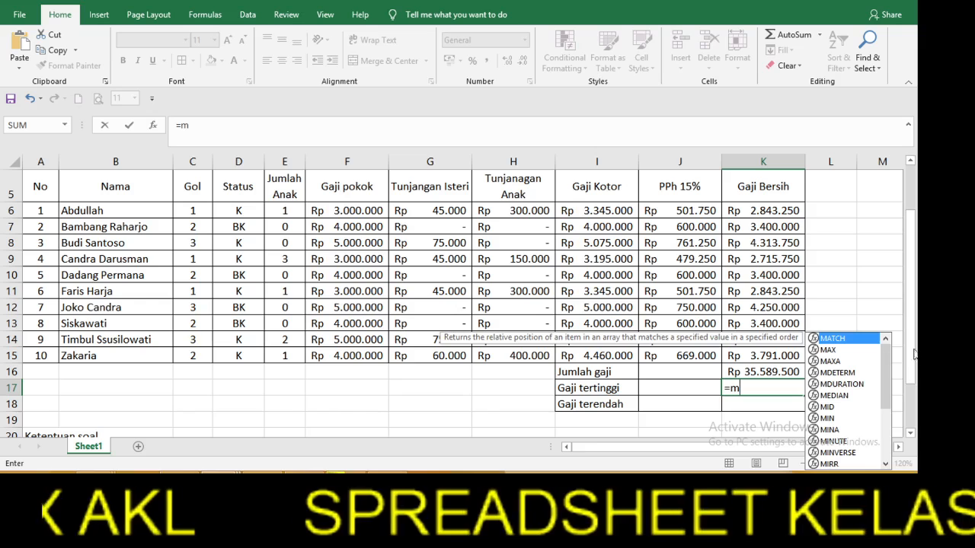
pyautogui.doubleClick(847, 352)
pyautogui.moveTo(777, 341); pyautogui.dragTo(773, 305)
pyautogui.moveTo(763, 355); pyautogui.dragTo(755, 214)
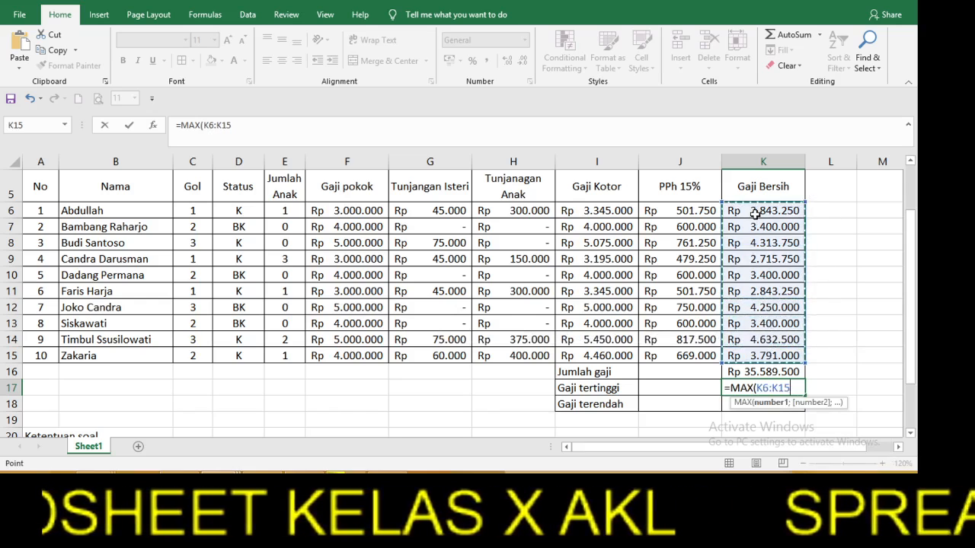
pyautogui.press('Return')
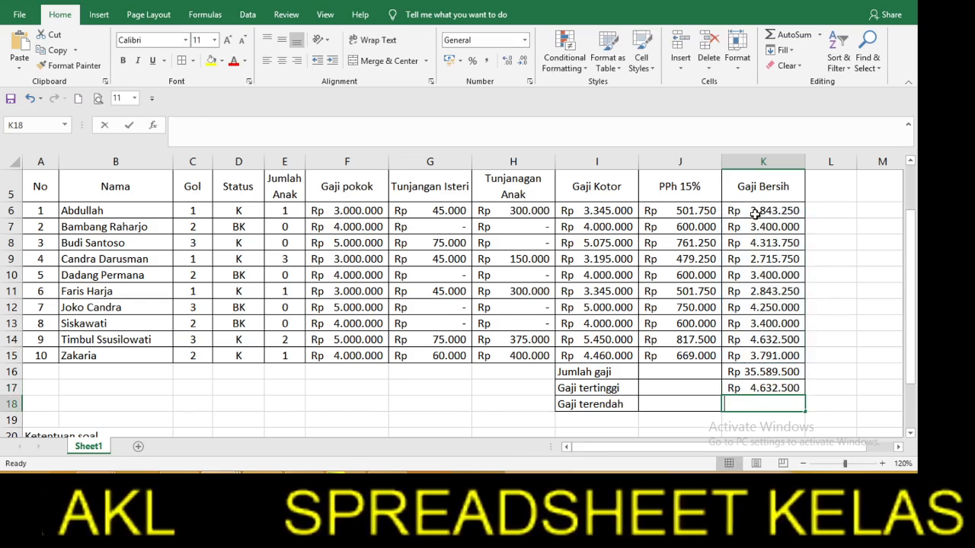
# Find the lowest net salary in K18, the Gaji terendah row, with the MIN function over K6:K15
pyautogui.write('=mi')
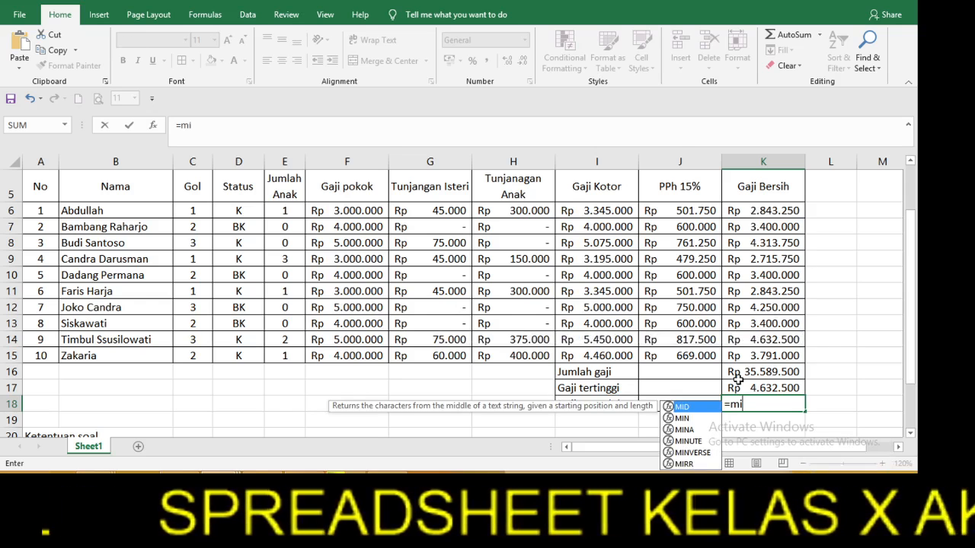
pyautogui.doubleClick(697, 421)
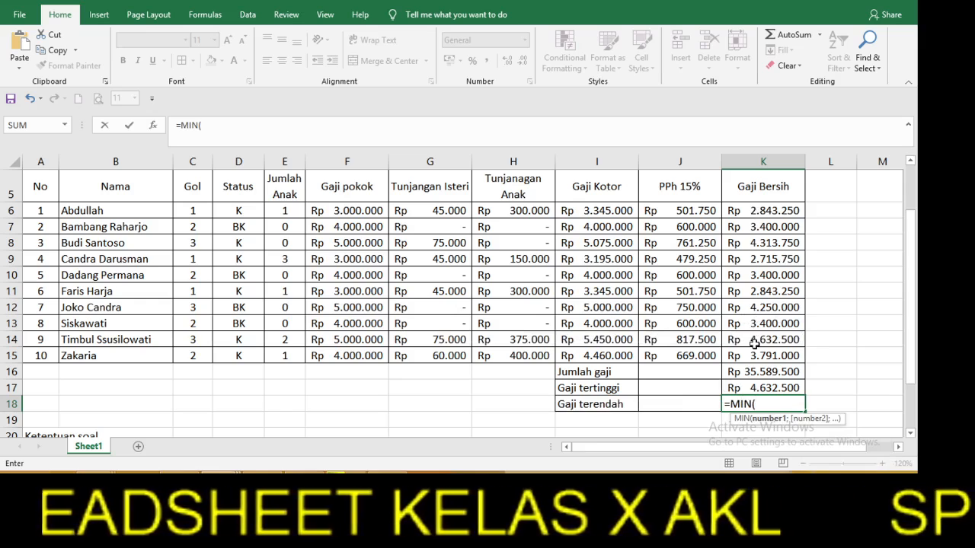
pyautogui.moveTo(762, 355); pyautogui.dragTo(755, 215)
pyautogui.press('Return')
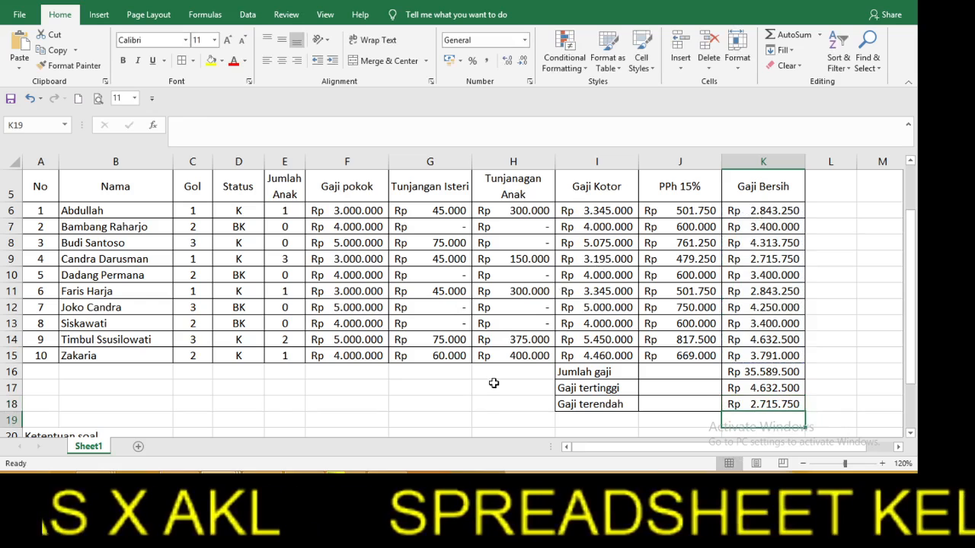
pyautogui.click(480, 403)
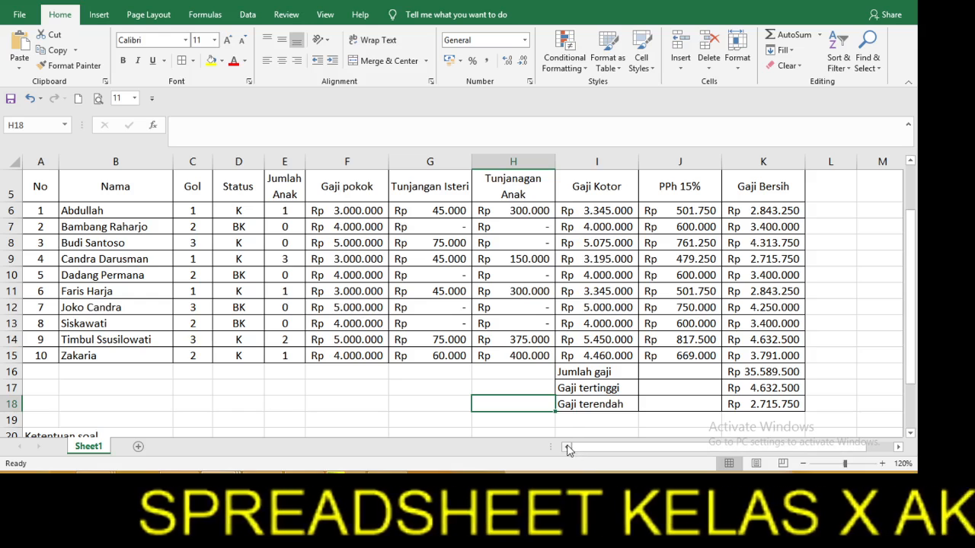
pyautogui.click(910, 162)
pyautogui.click(910, 163)
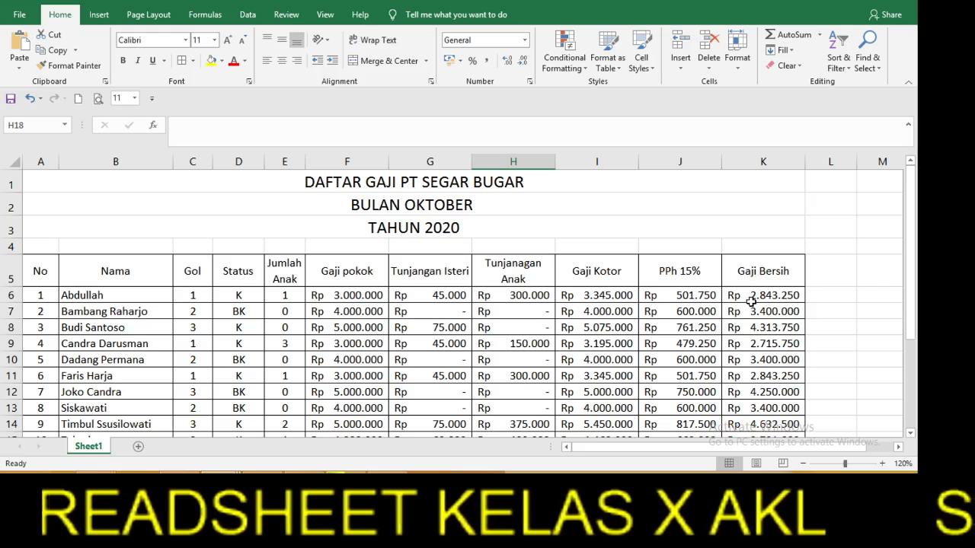
pyautogui.moveTo(912, 293); pyautogui.dragTo(917, 313)
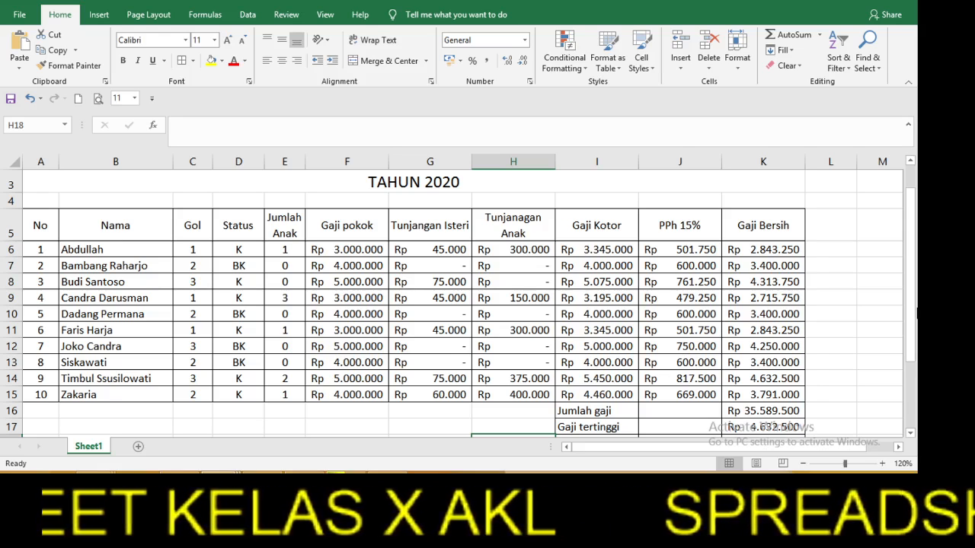
pyautogui.moveTo(917, 314); pyautogui.dragTo(912, 262)
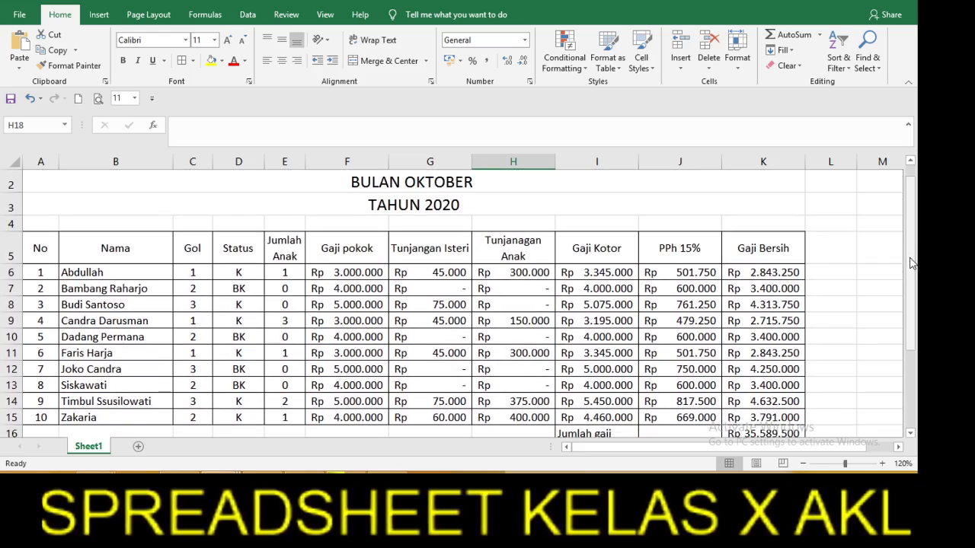